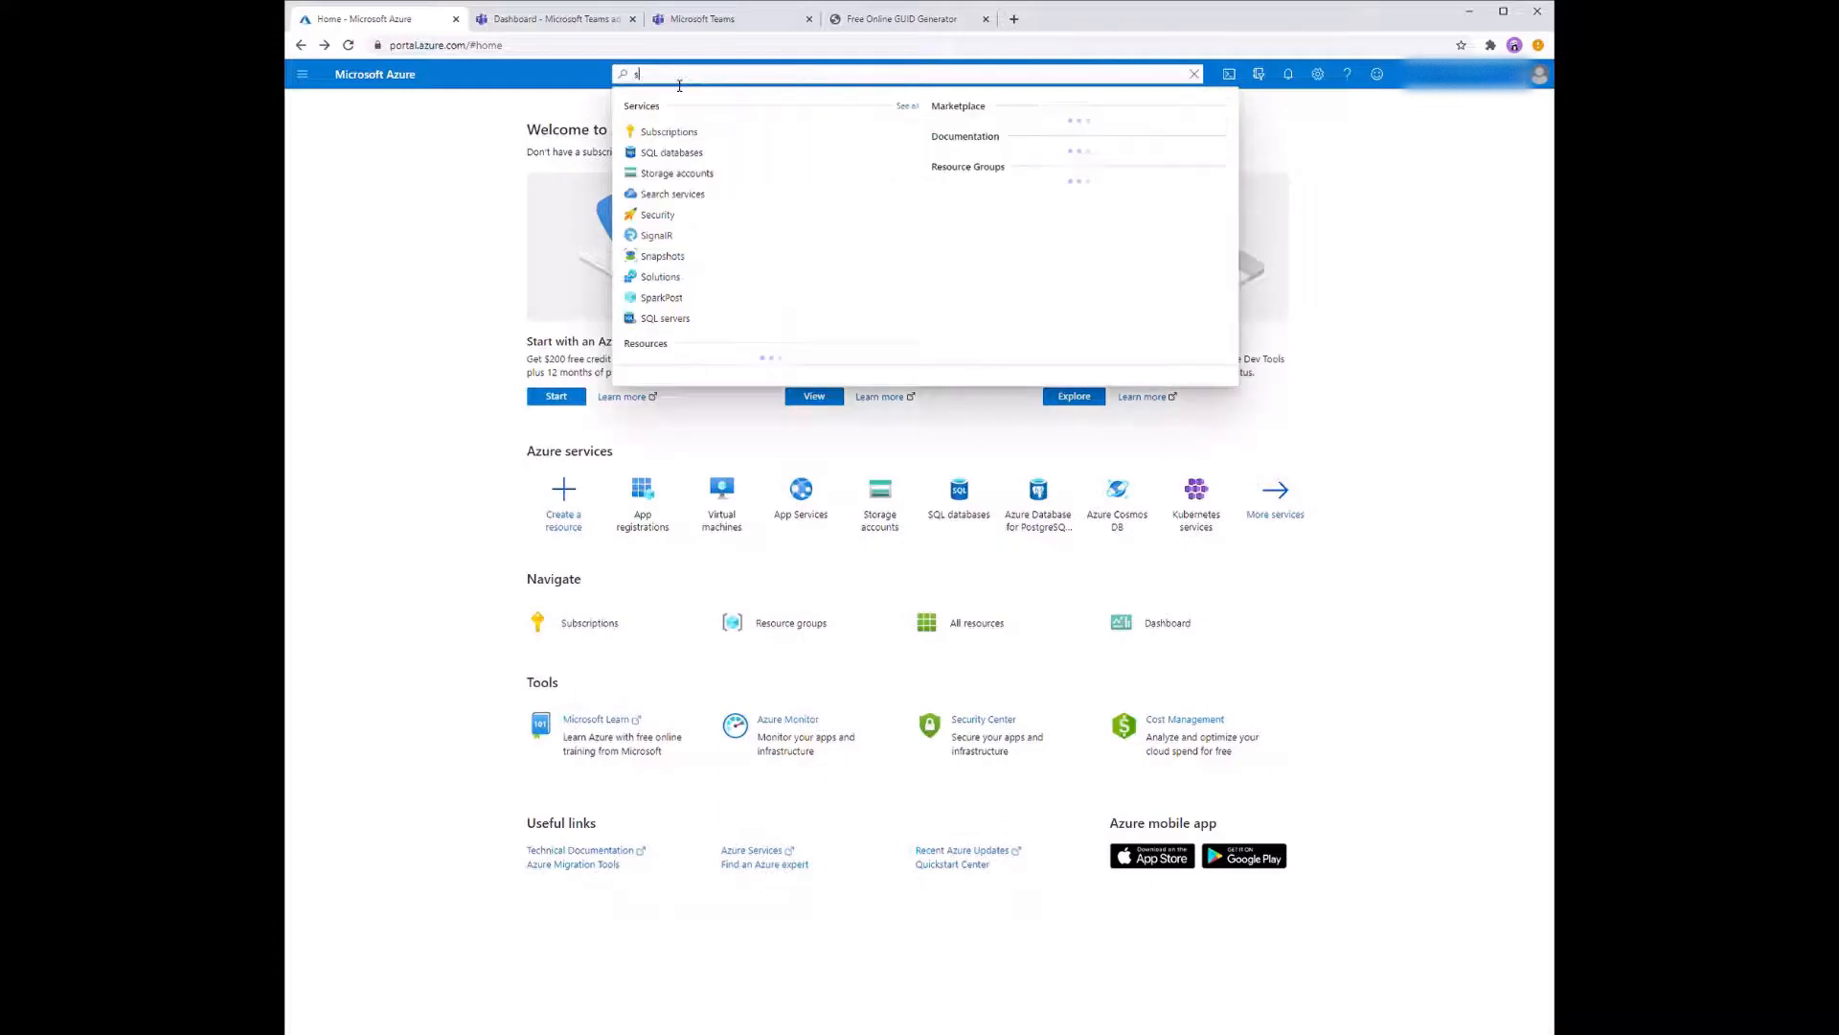
Step: Register an application named reflectmsgext in Azure App registrations for accounts in any organizational directory (Multitenant), and copy its application (client) ID
type("pp regi")
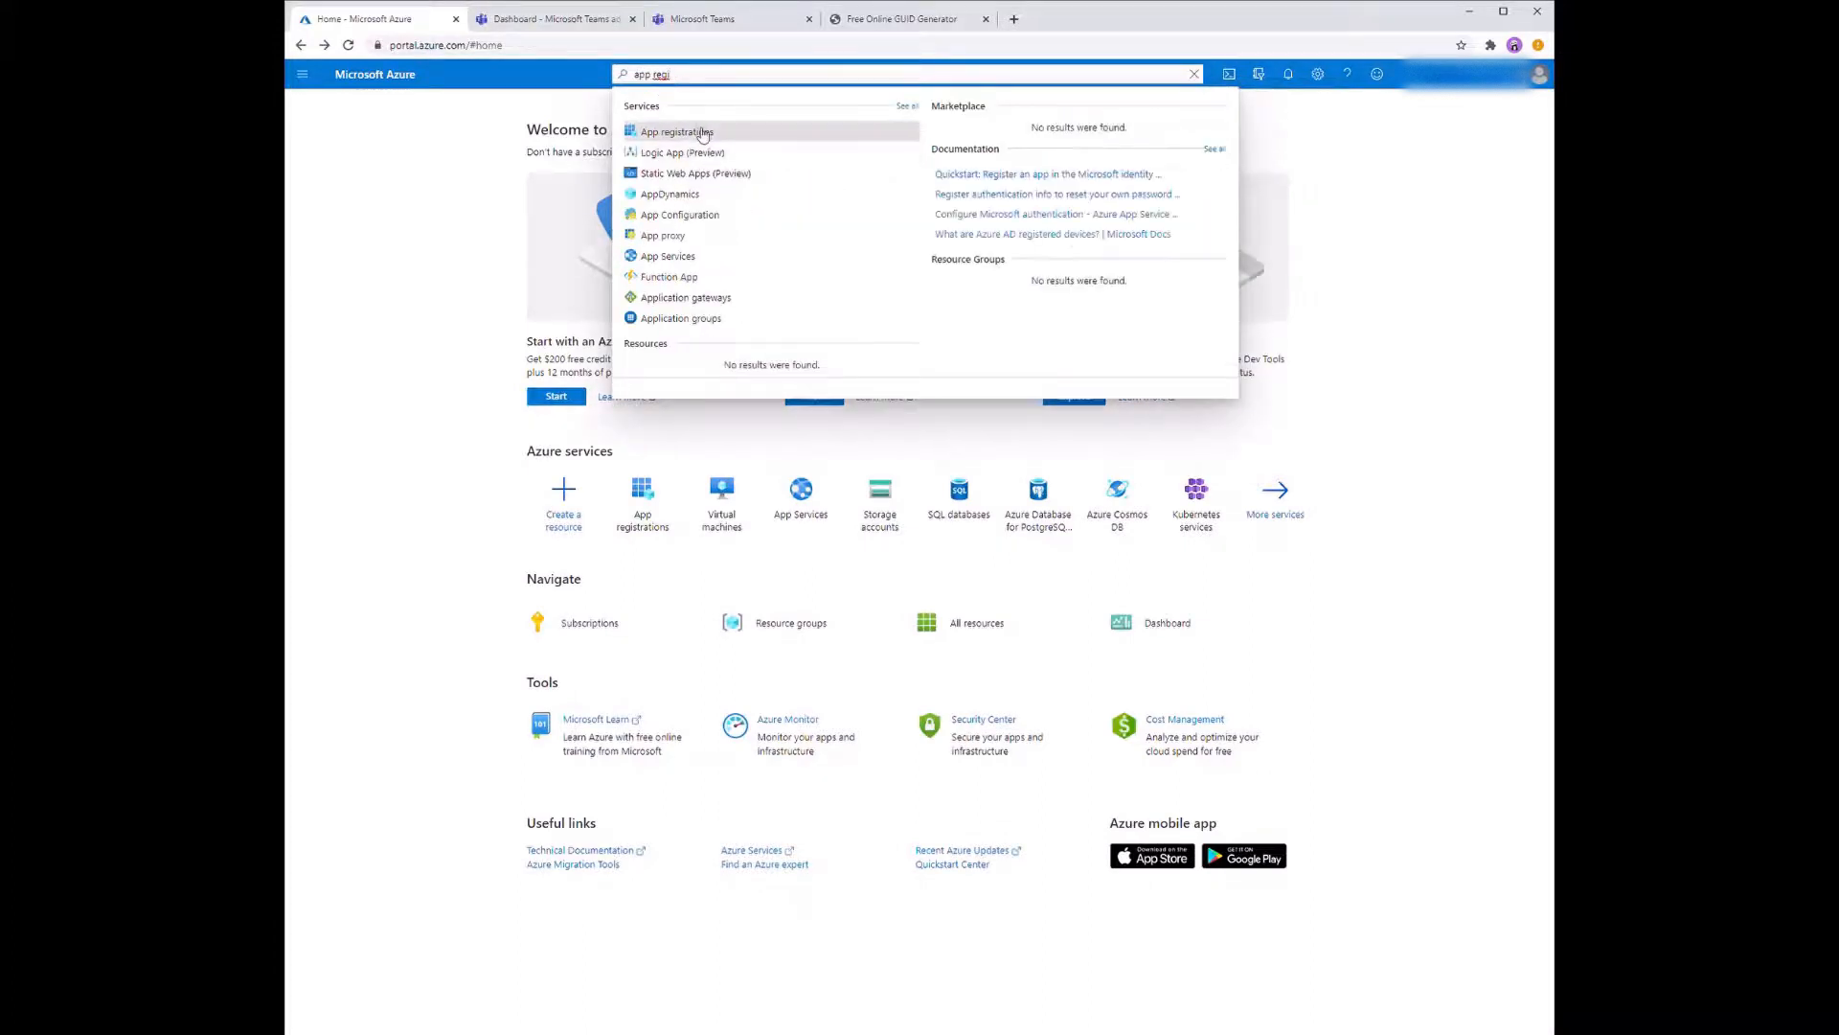
left_click(694, 130)
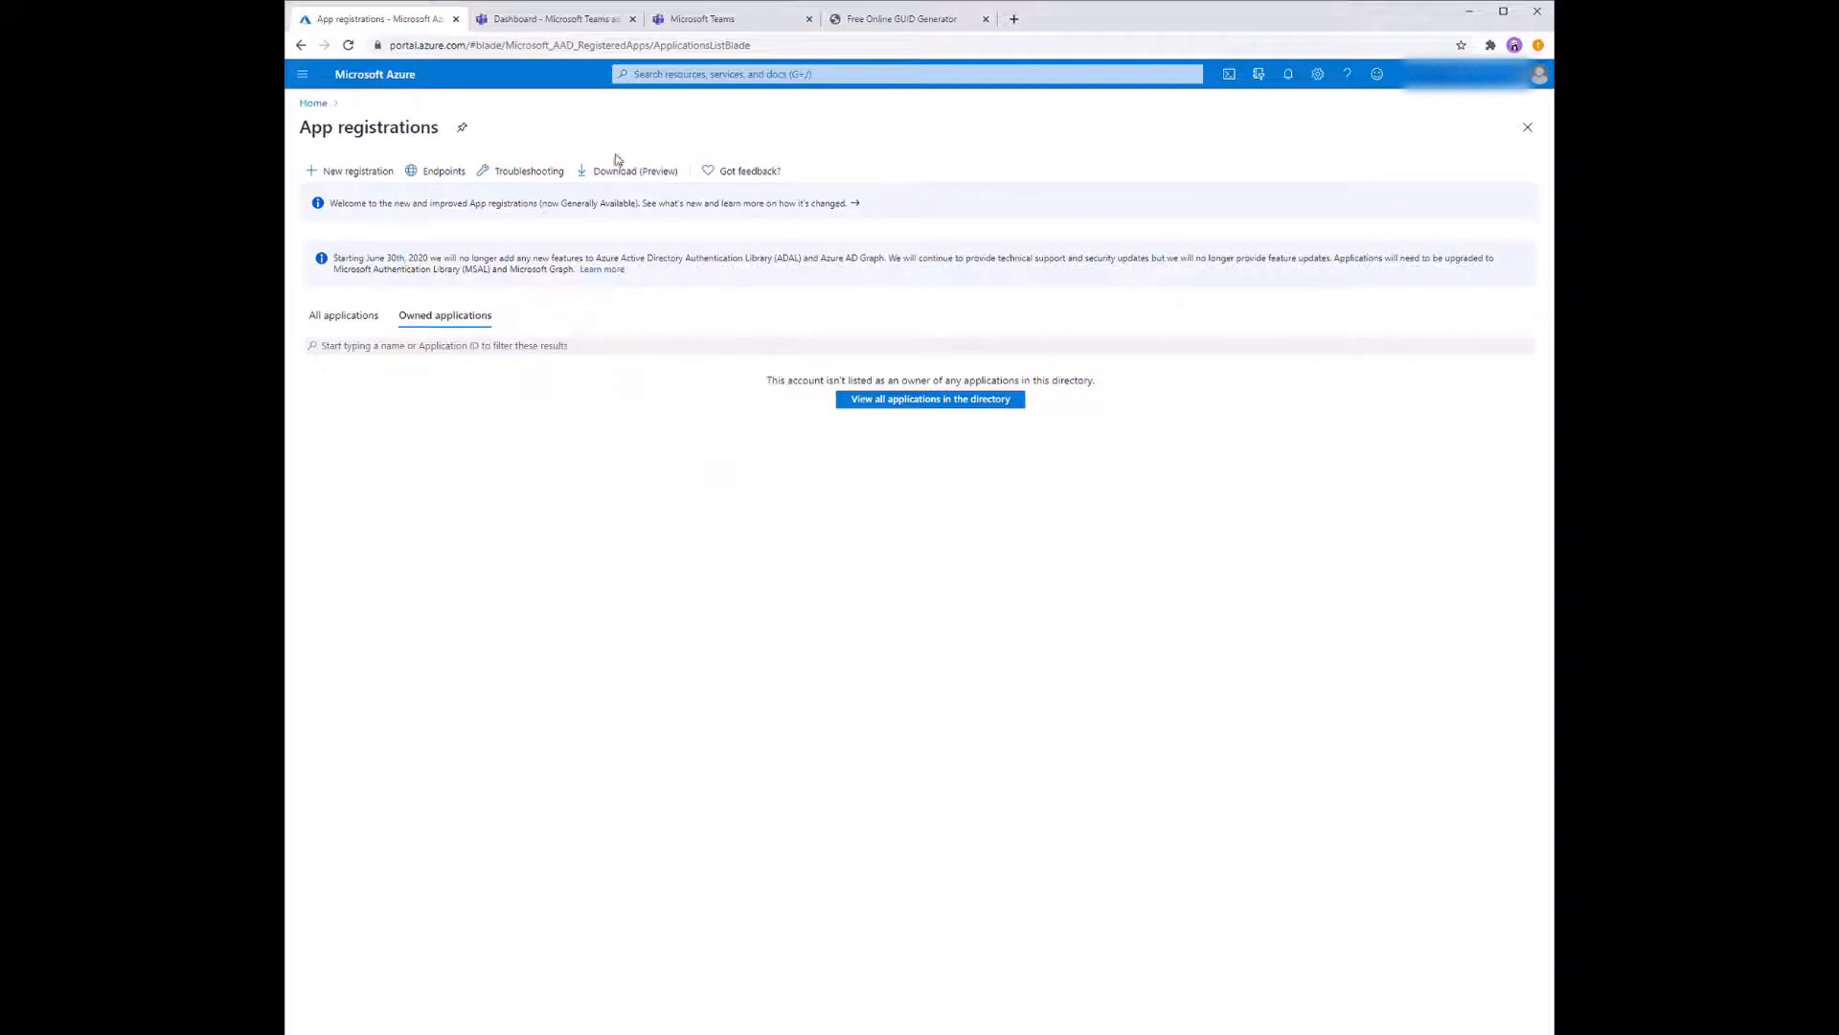
left_click(368, 180)
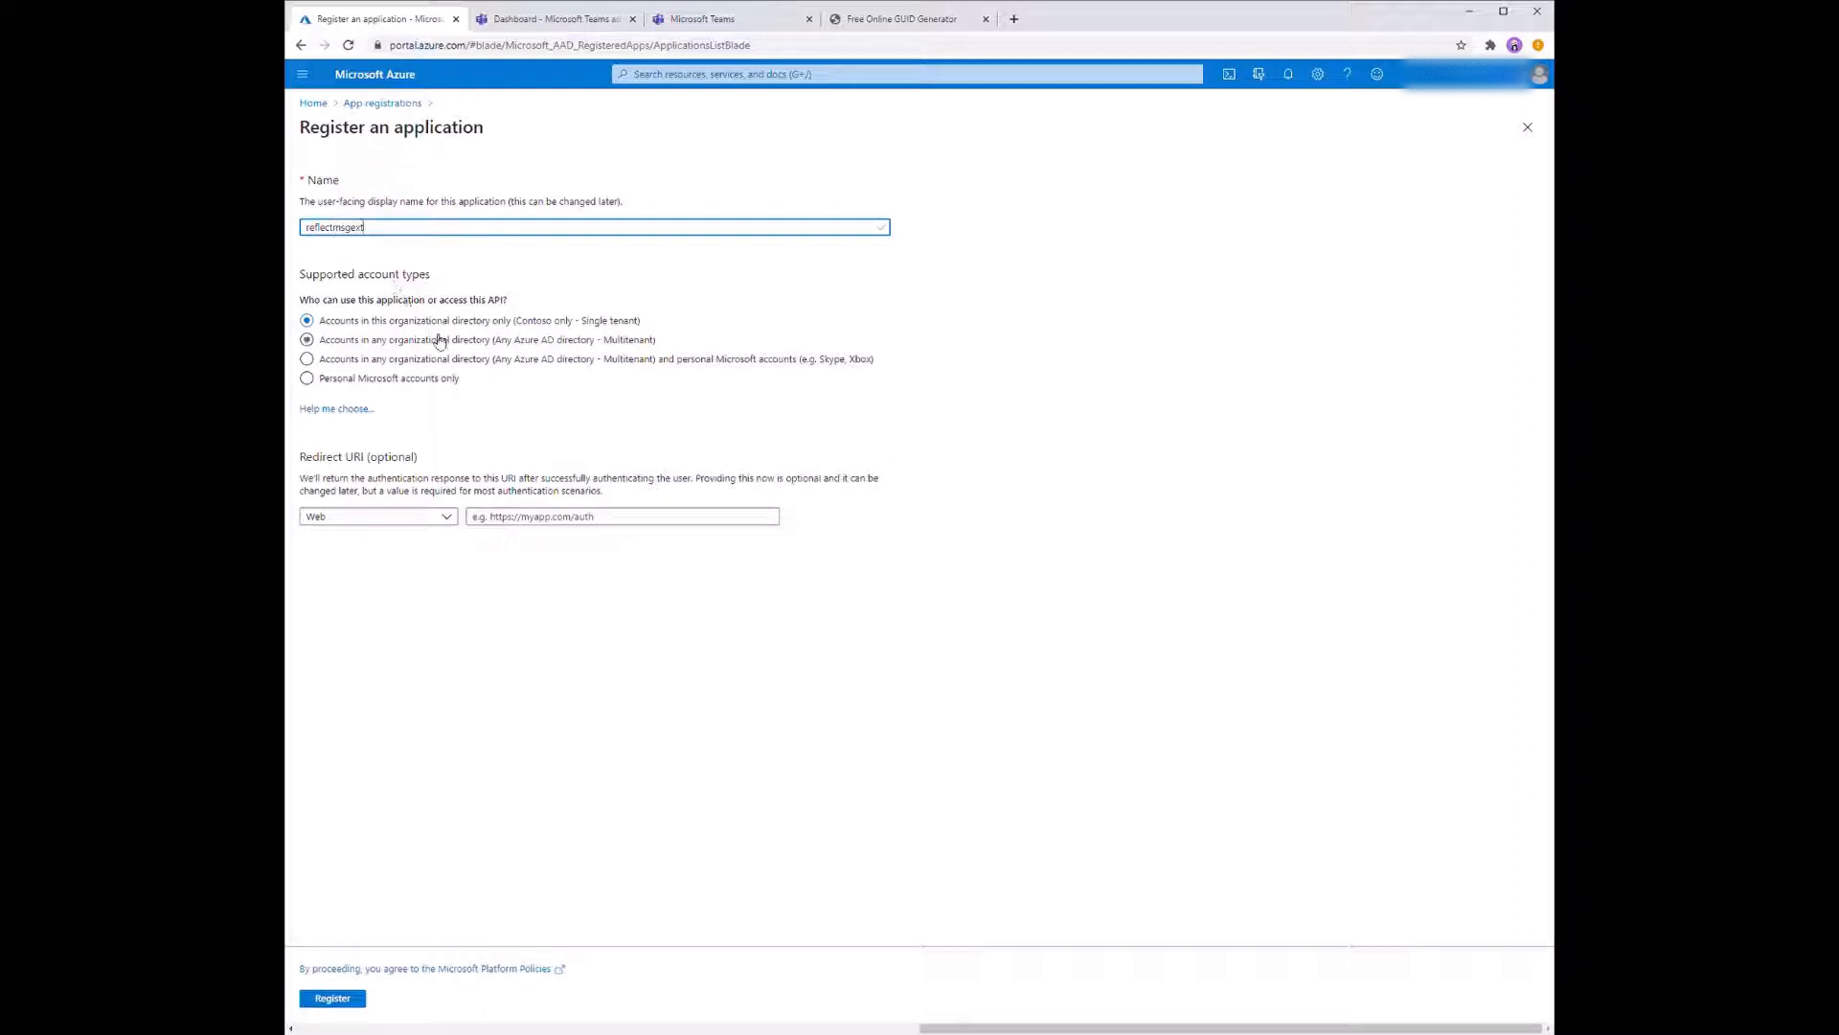
left_click(306, 340)
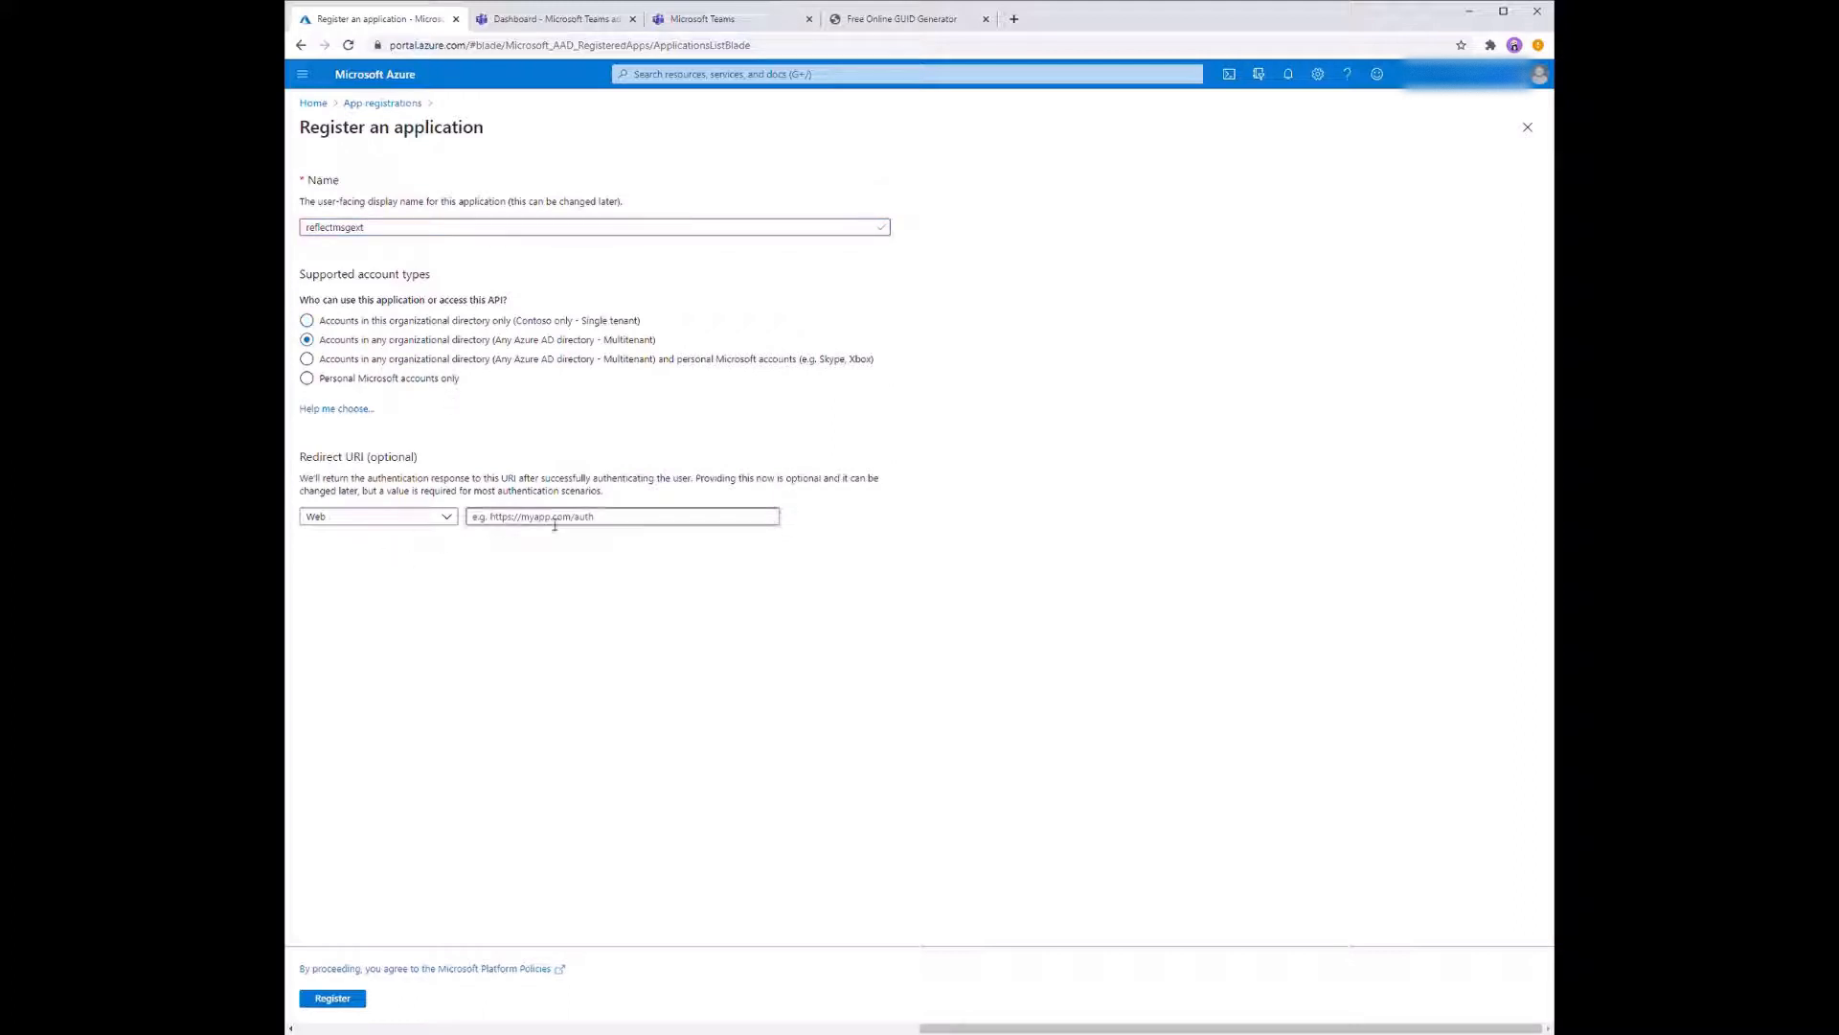
left_click(341, 1002)
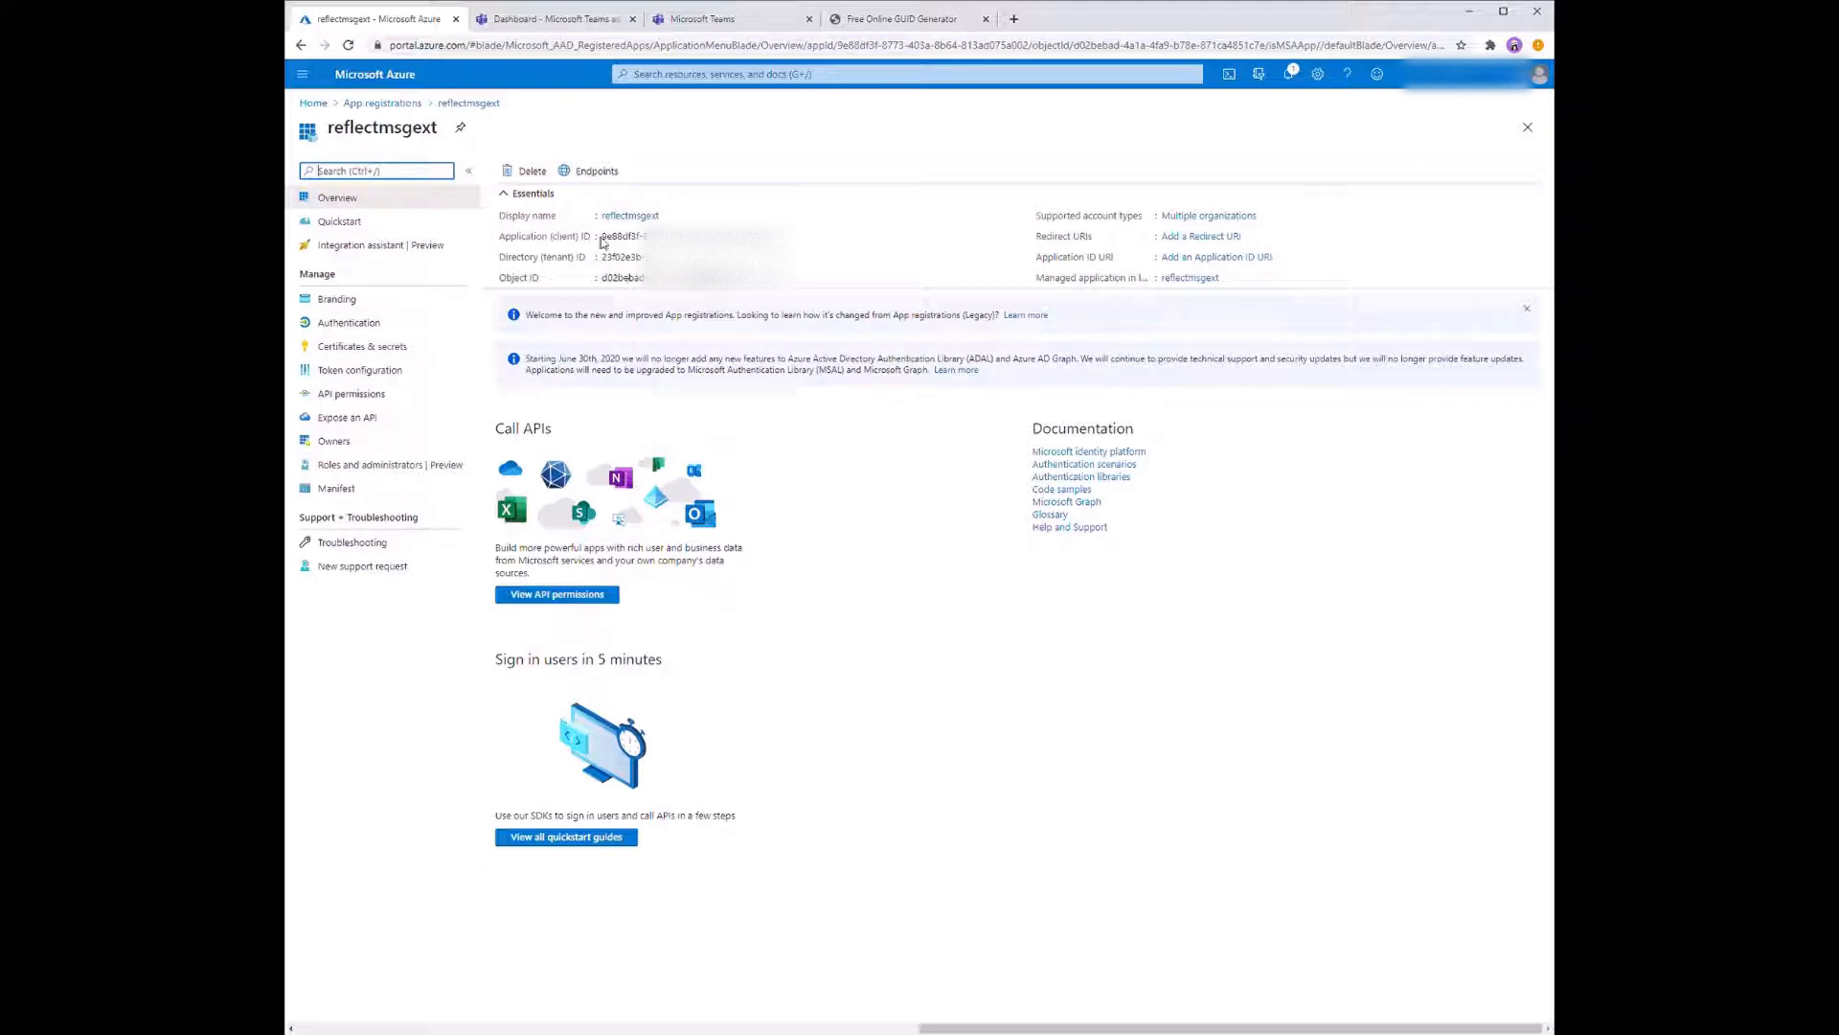
left_click(793, 240)
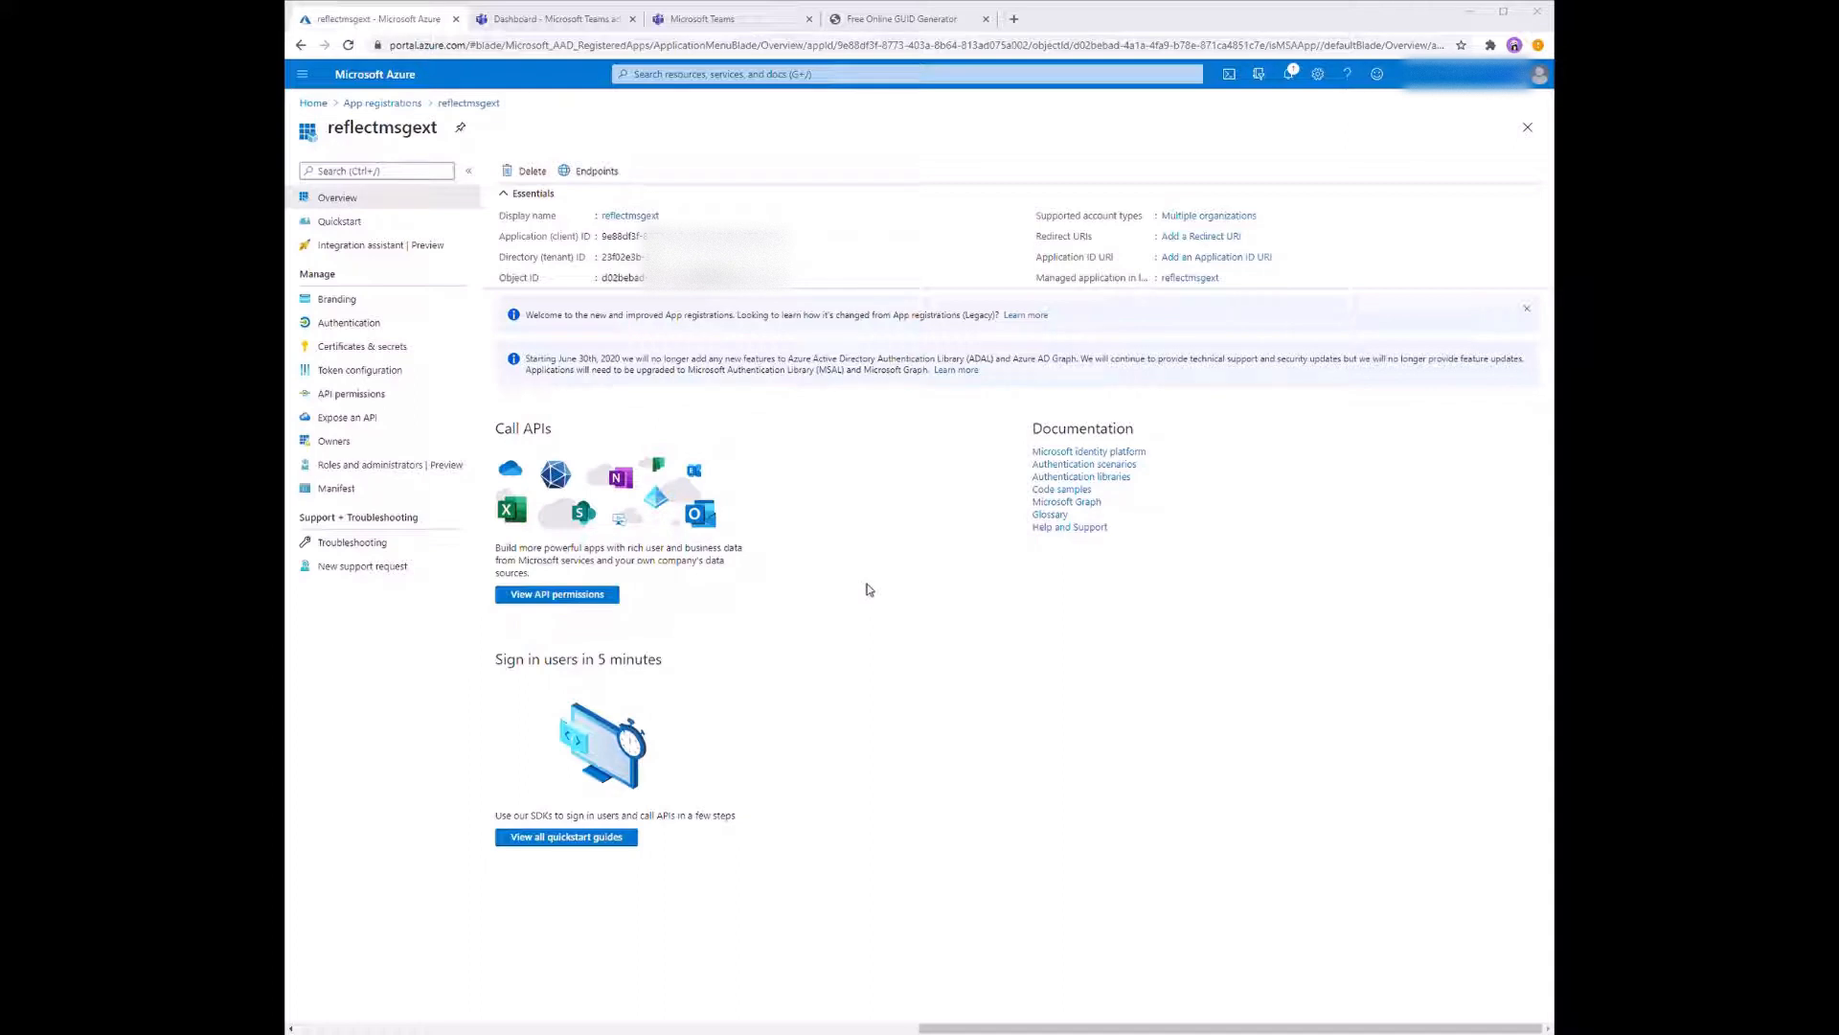
Step: Add a client secret described as reflectmsgextsecret that expires in 1 year to the reflectmsgext app, and copy the secret value
left_click(370, 349)
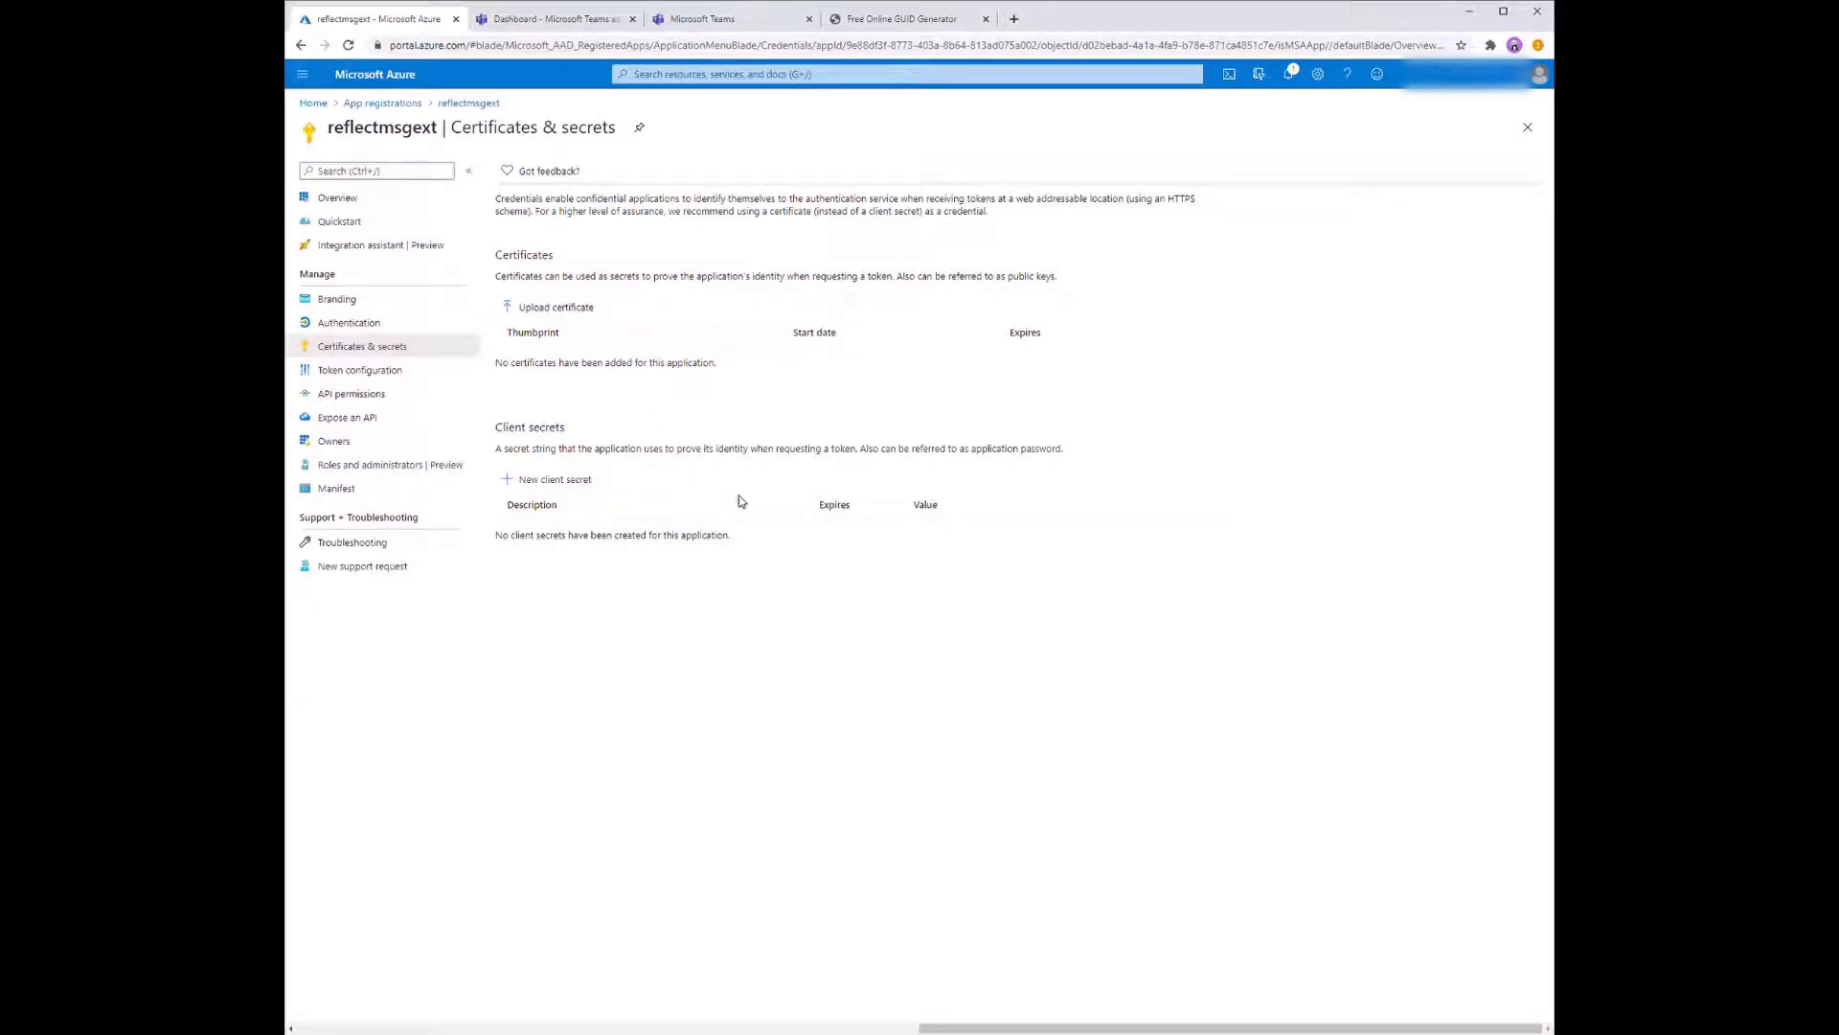
left_click(556, 480)
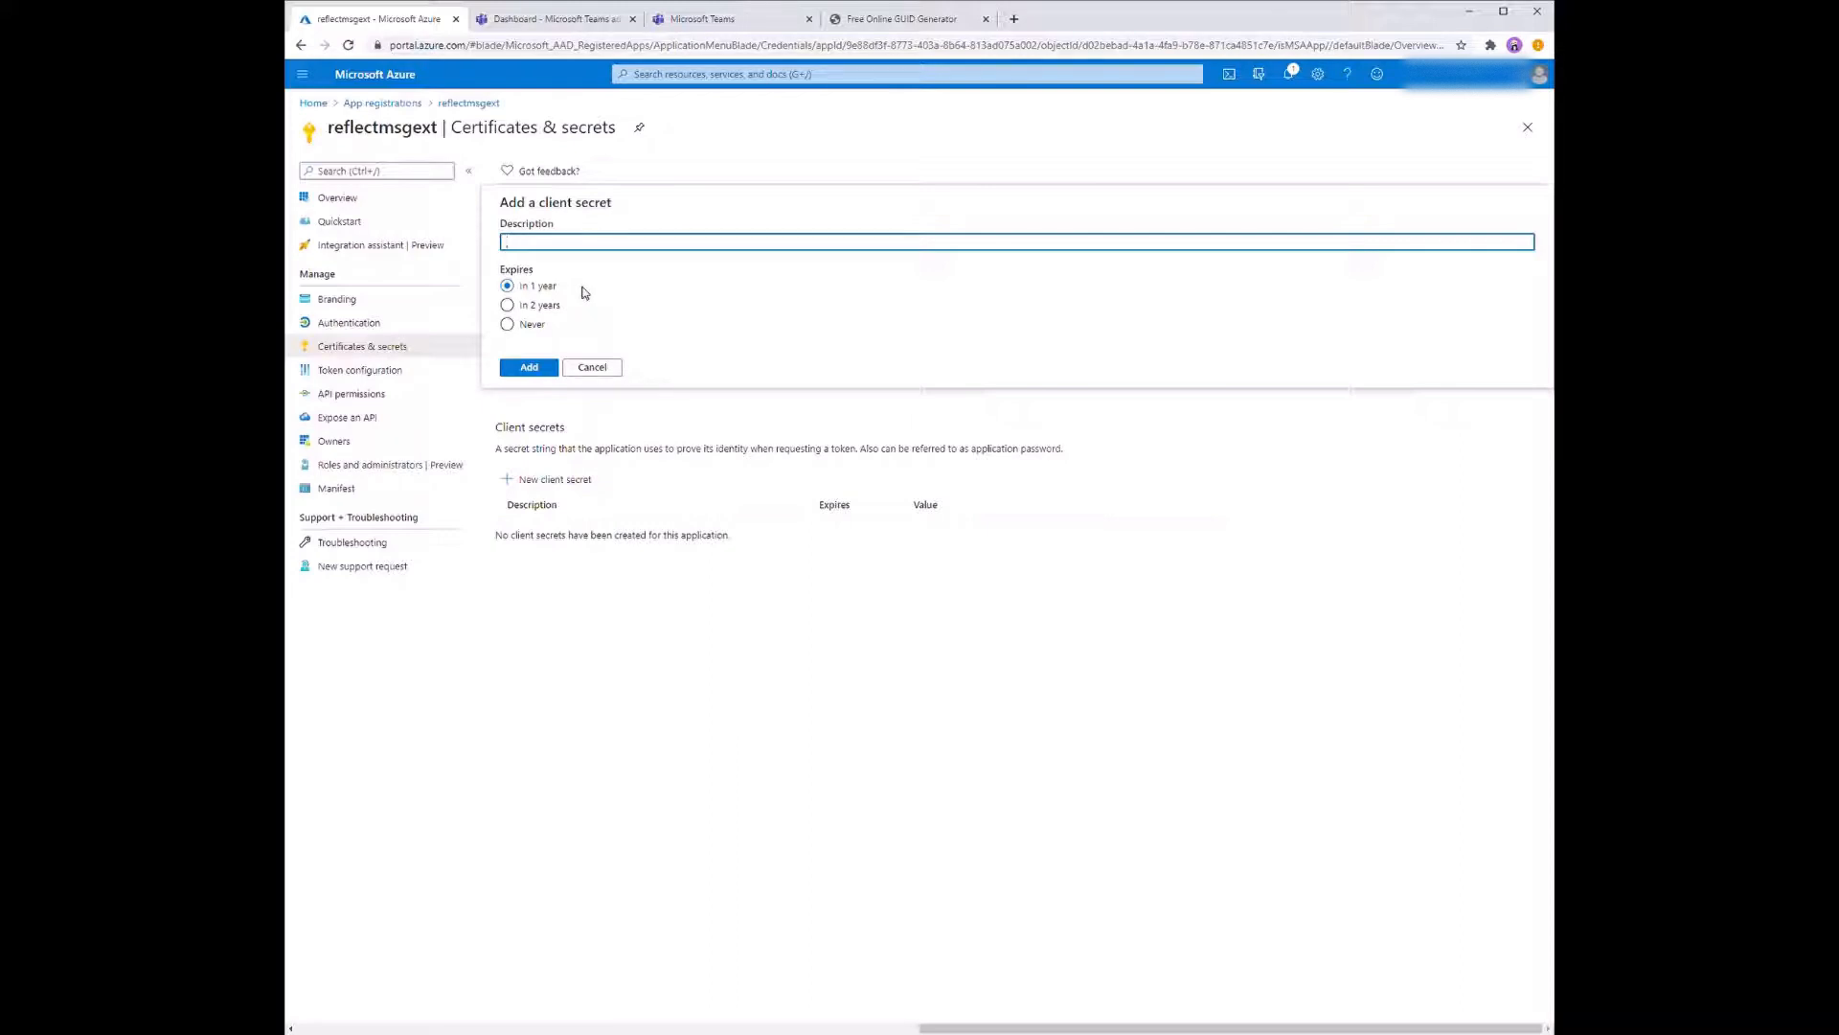
type("reflectmsgextsecret")
left_click(529, 367)
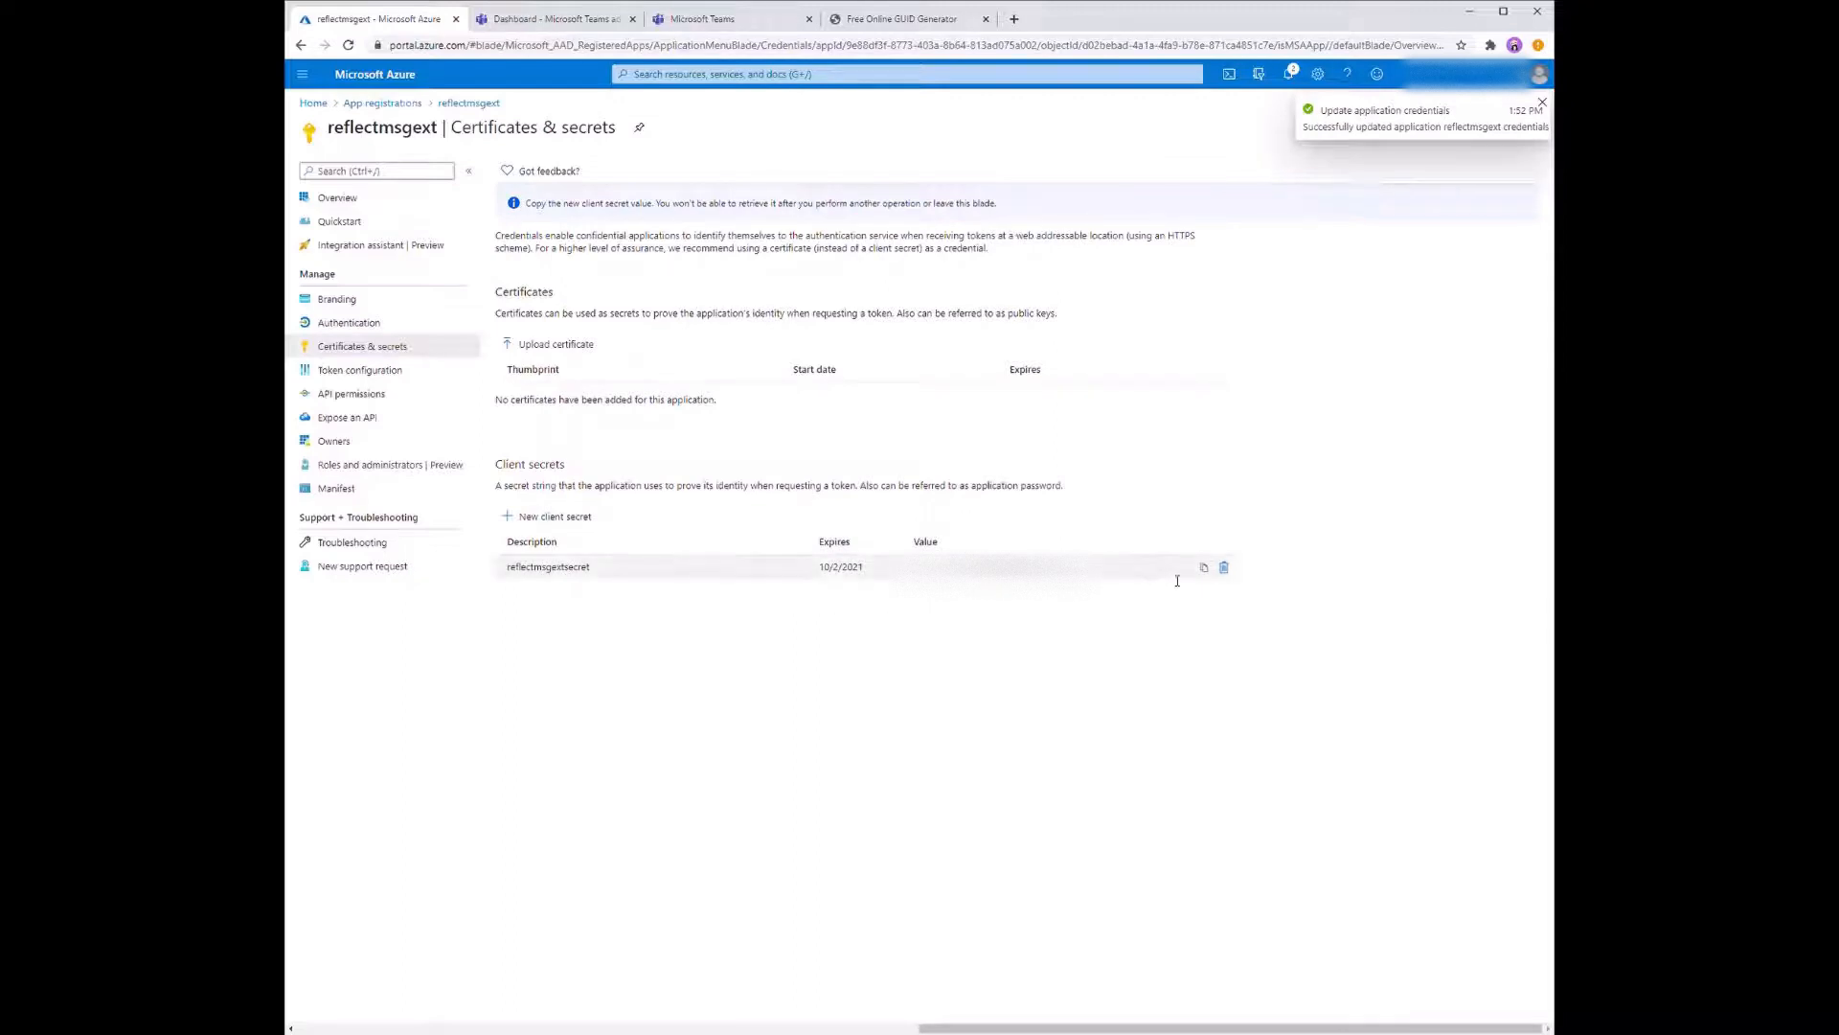
left_click(1206, 568)
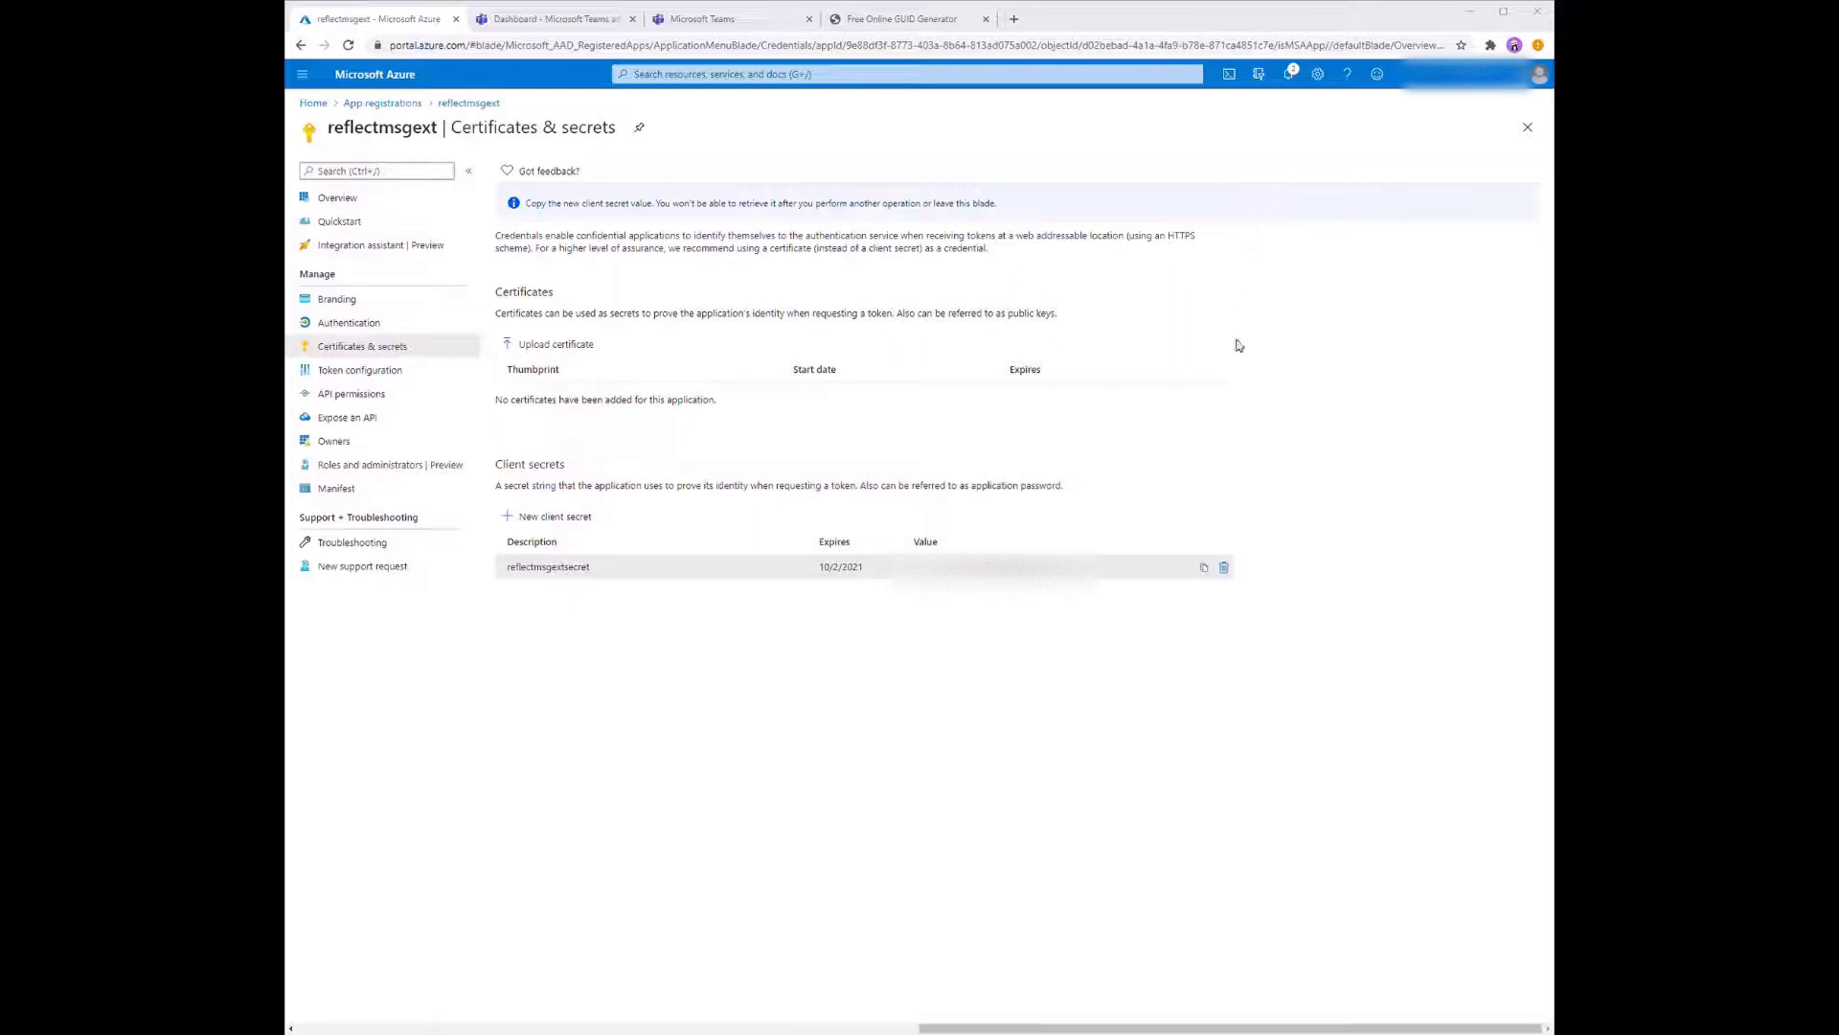
left_click(1312, 374)
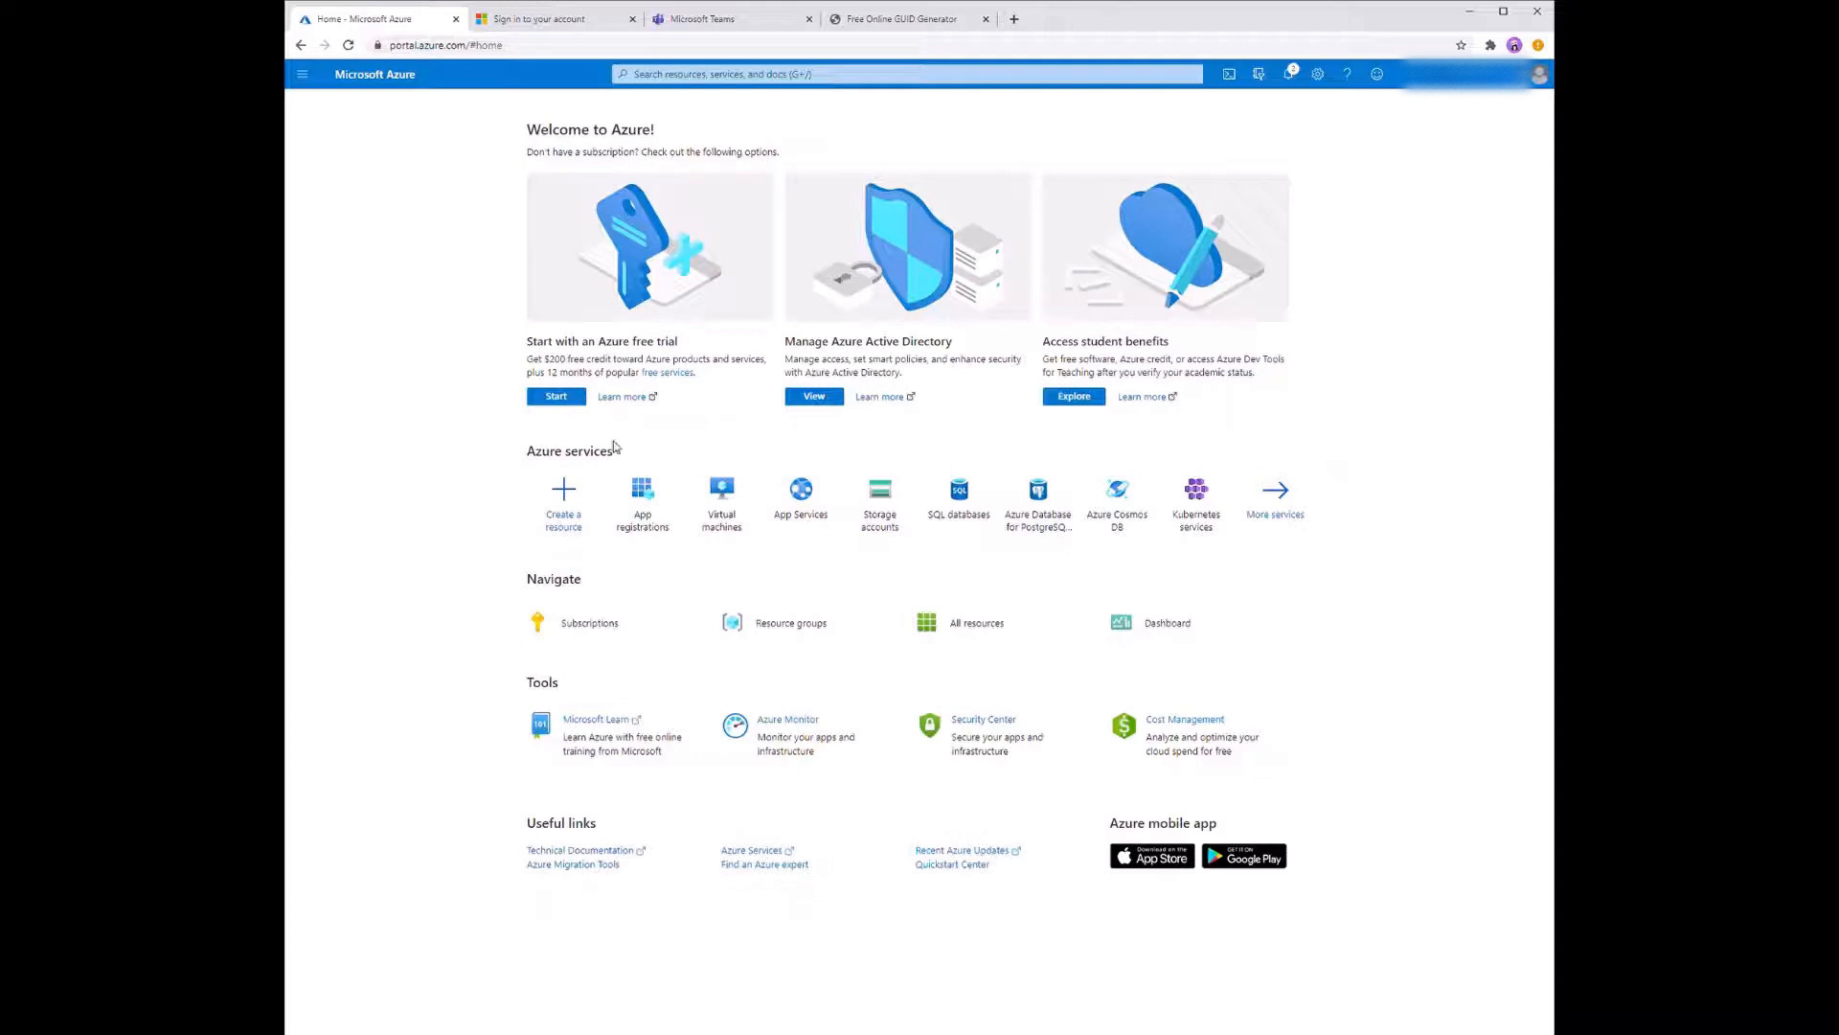
Step: Create a Template deployment (deploy using custom templates) resource and open the editor for building your own template
left_click(561, 526)
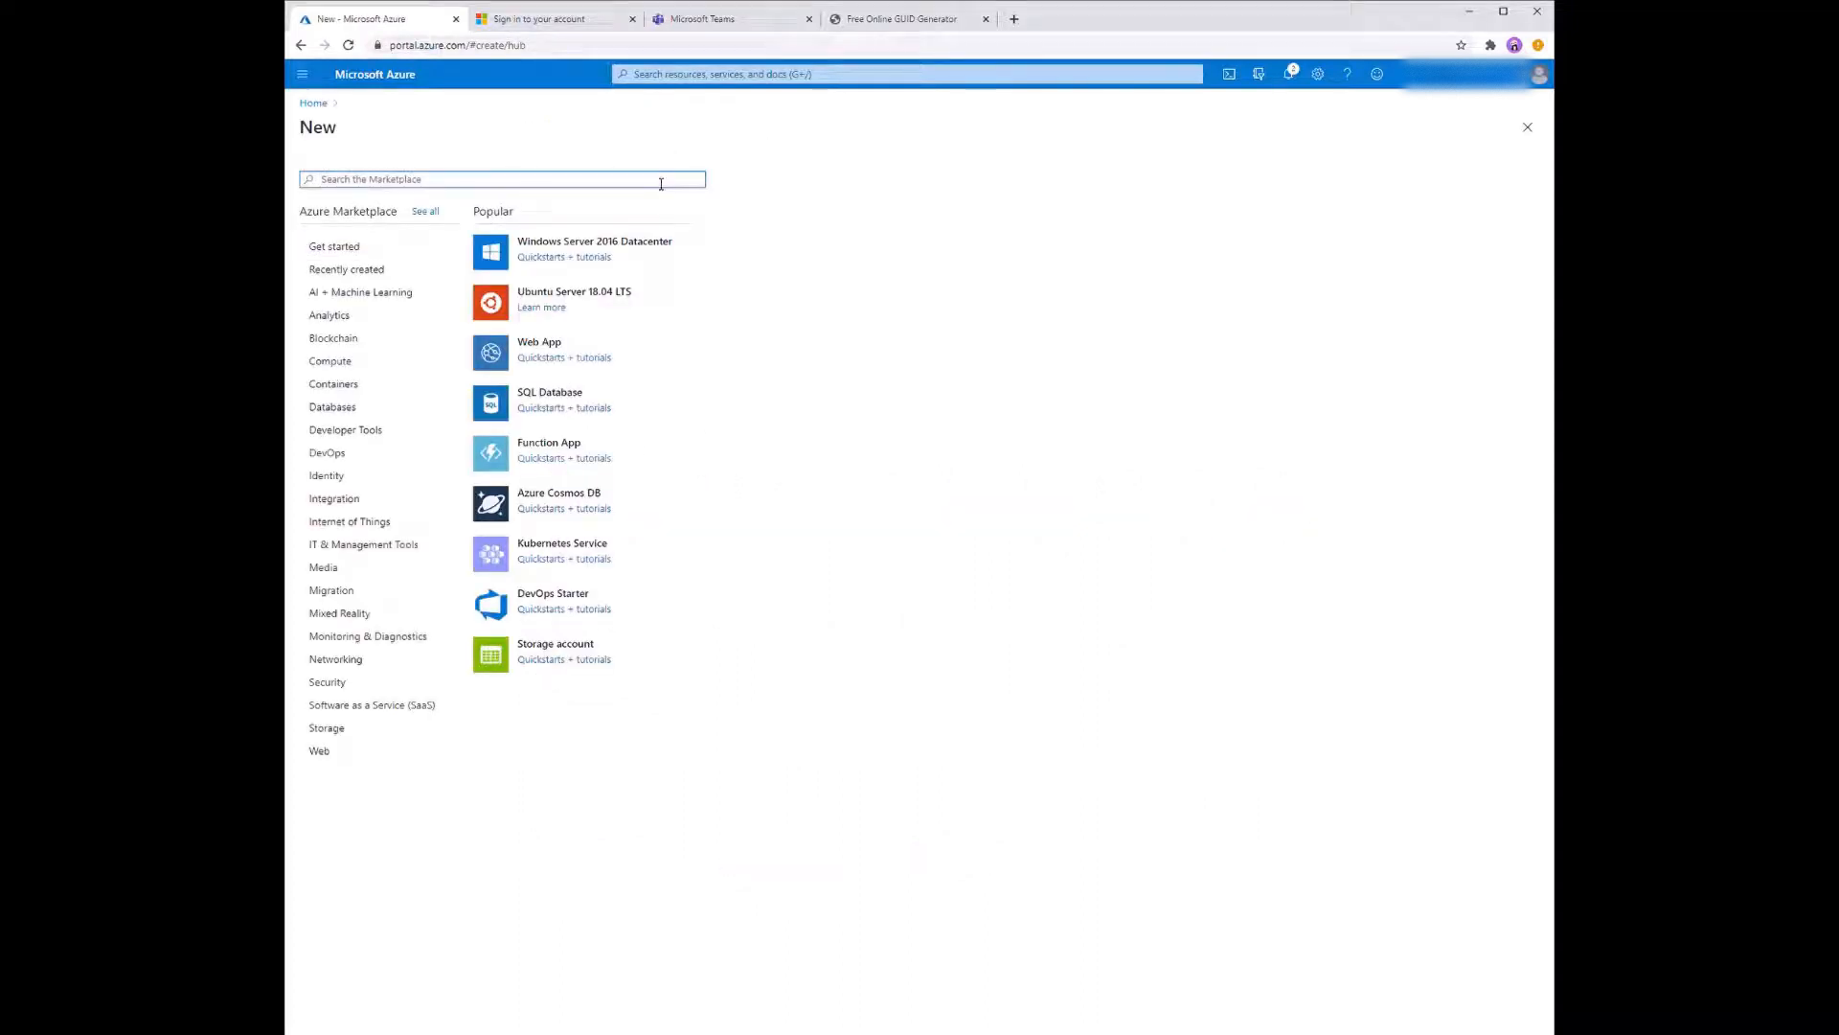
type("templ")
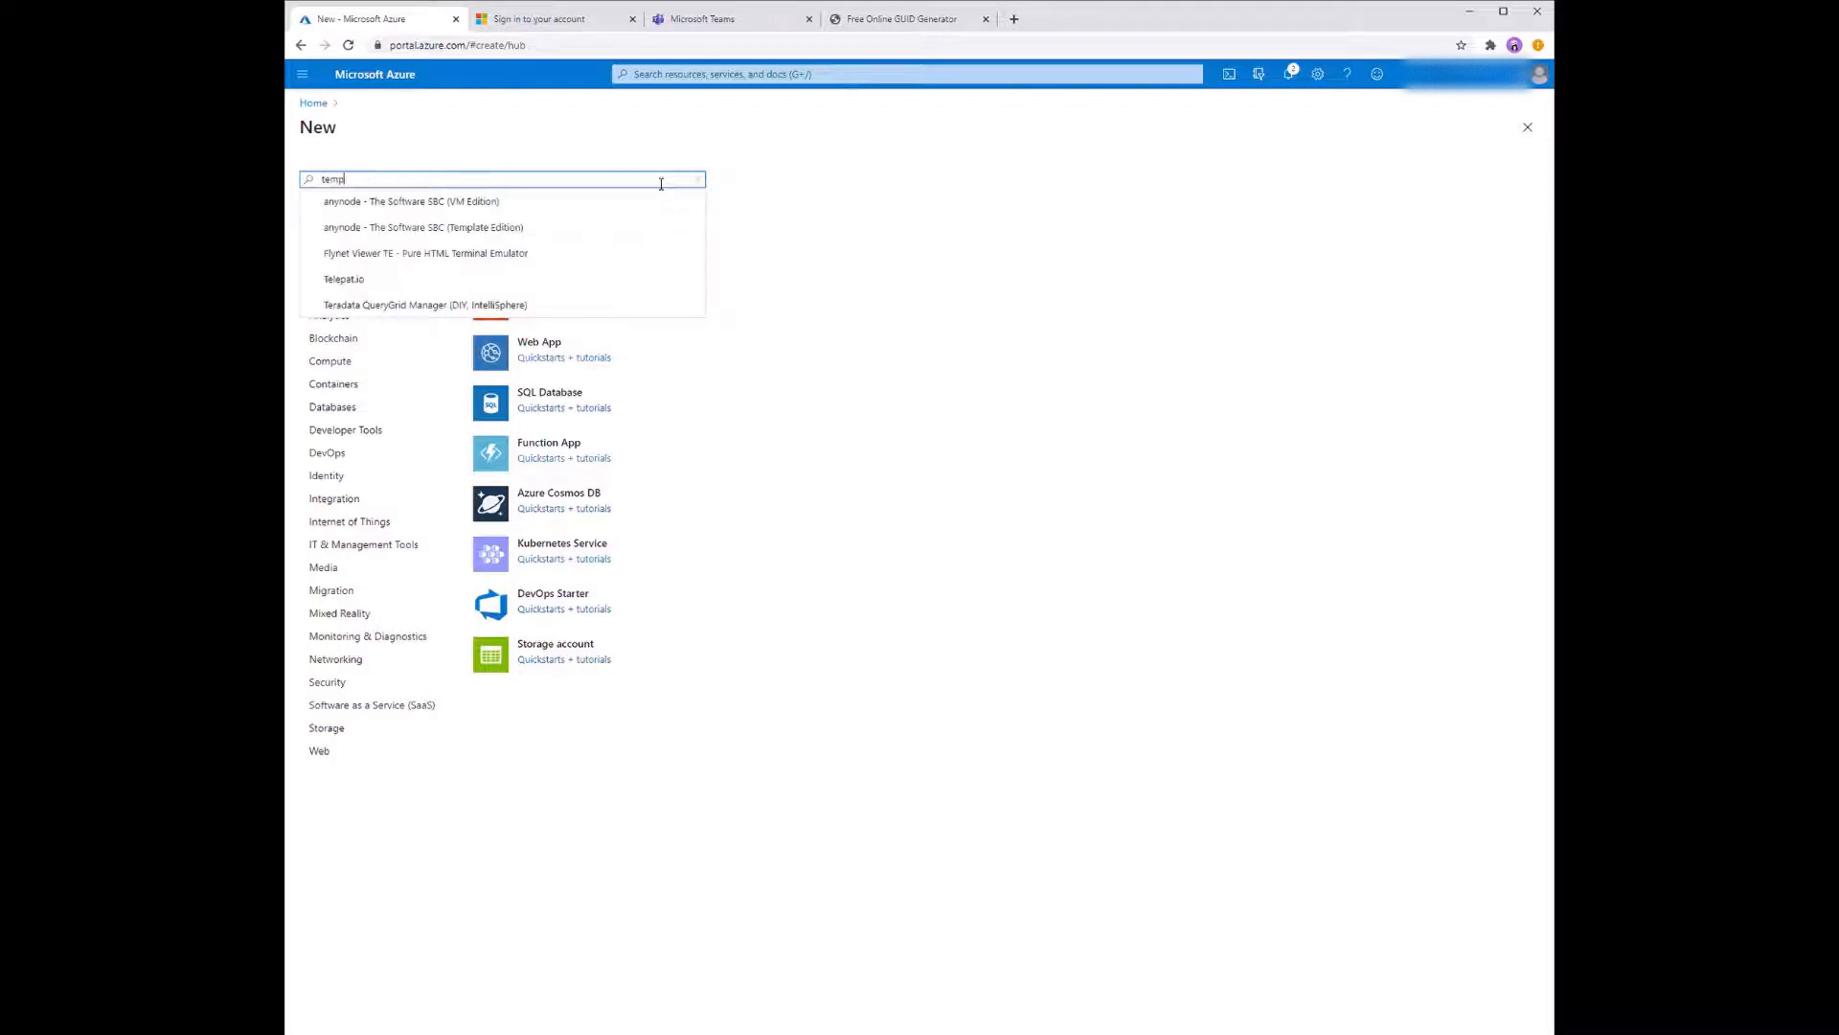
type("ate")
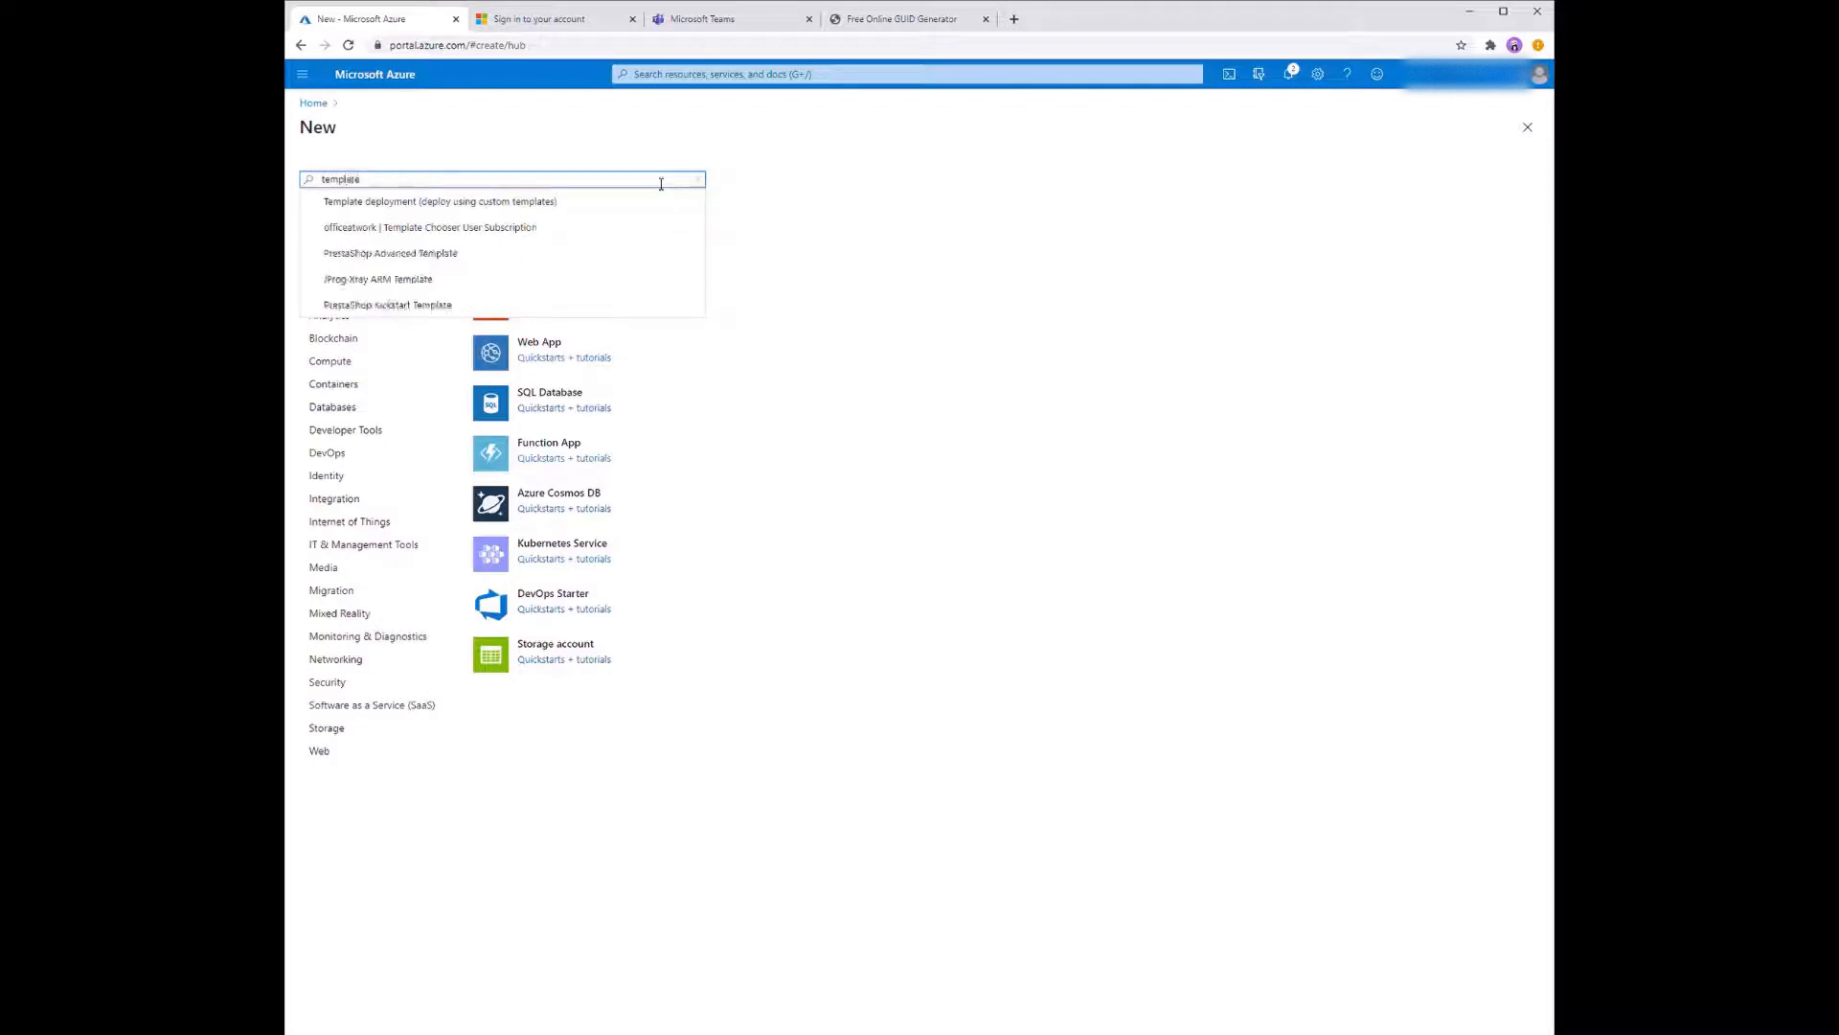
left_click(445, 212)
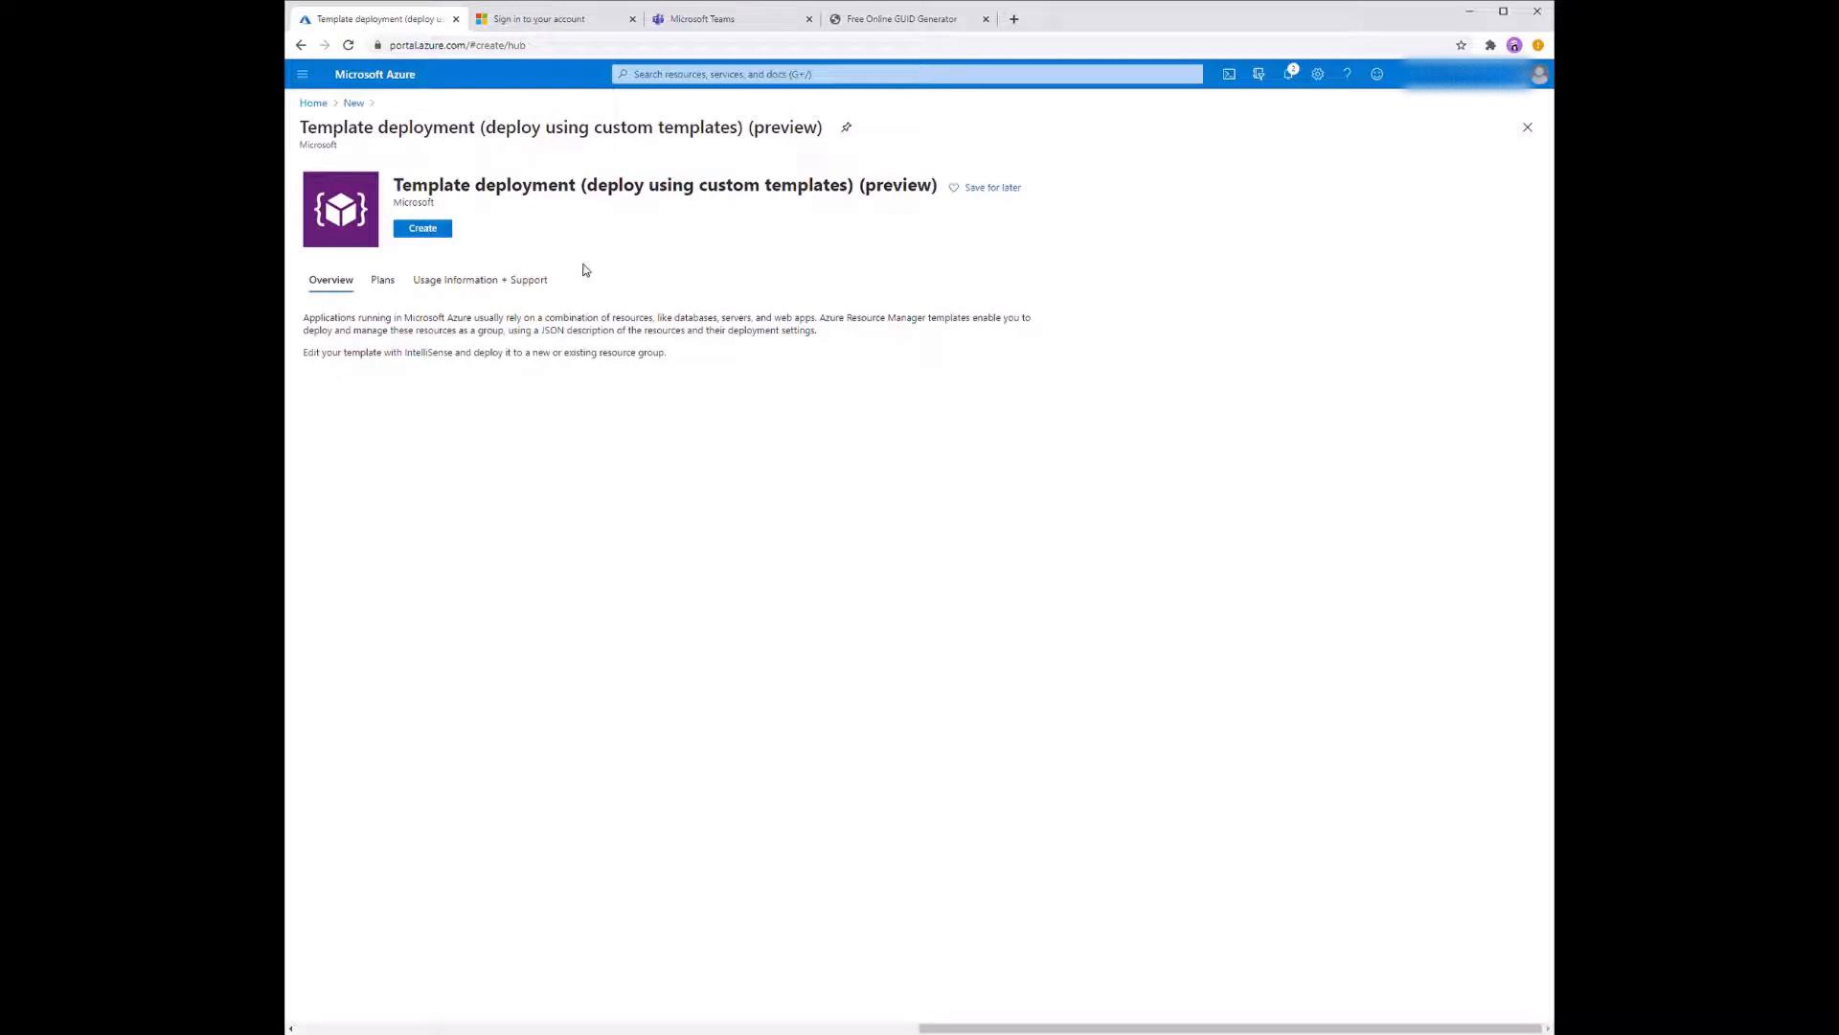
left_click(441, 233)
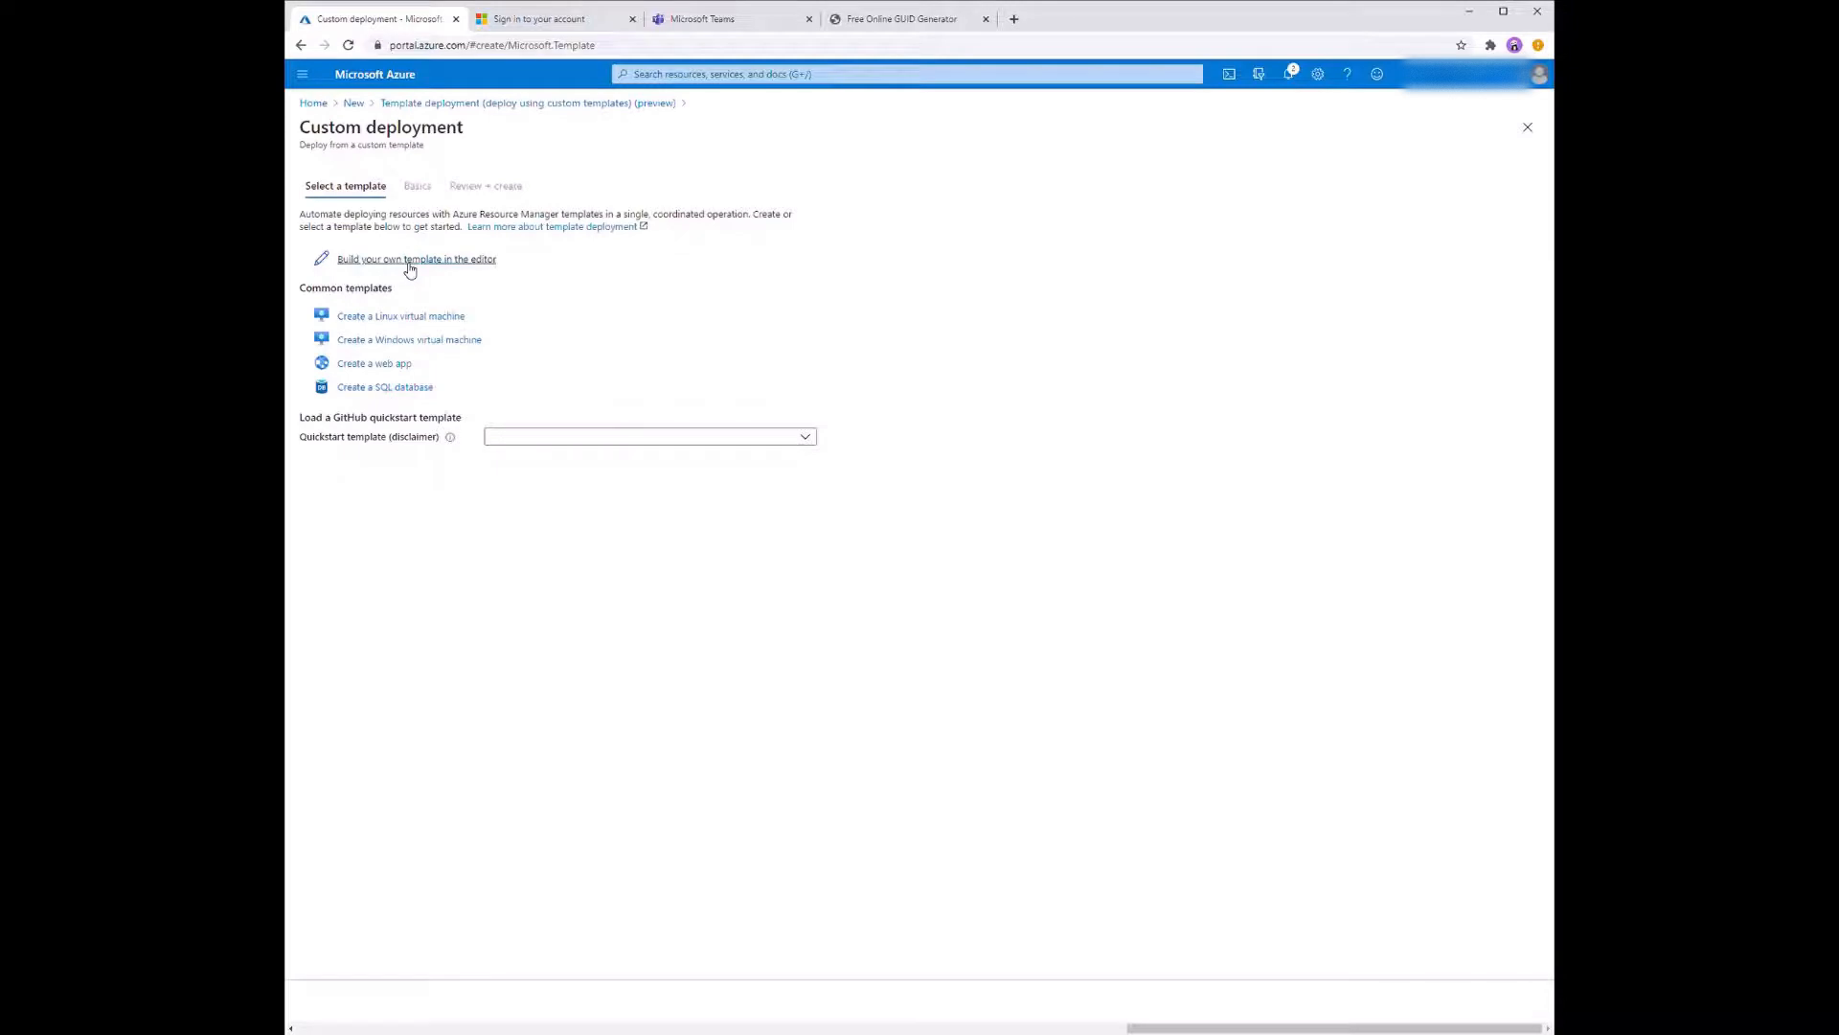
left_click(410, 259)
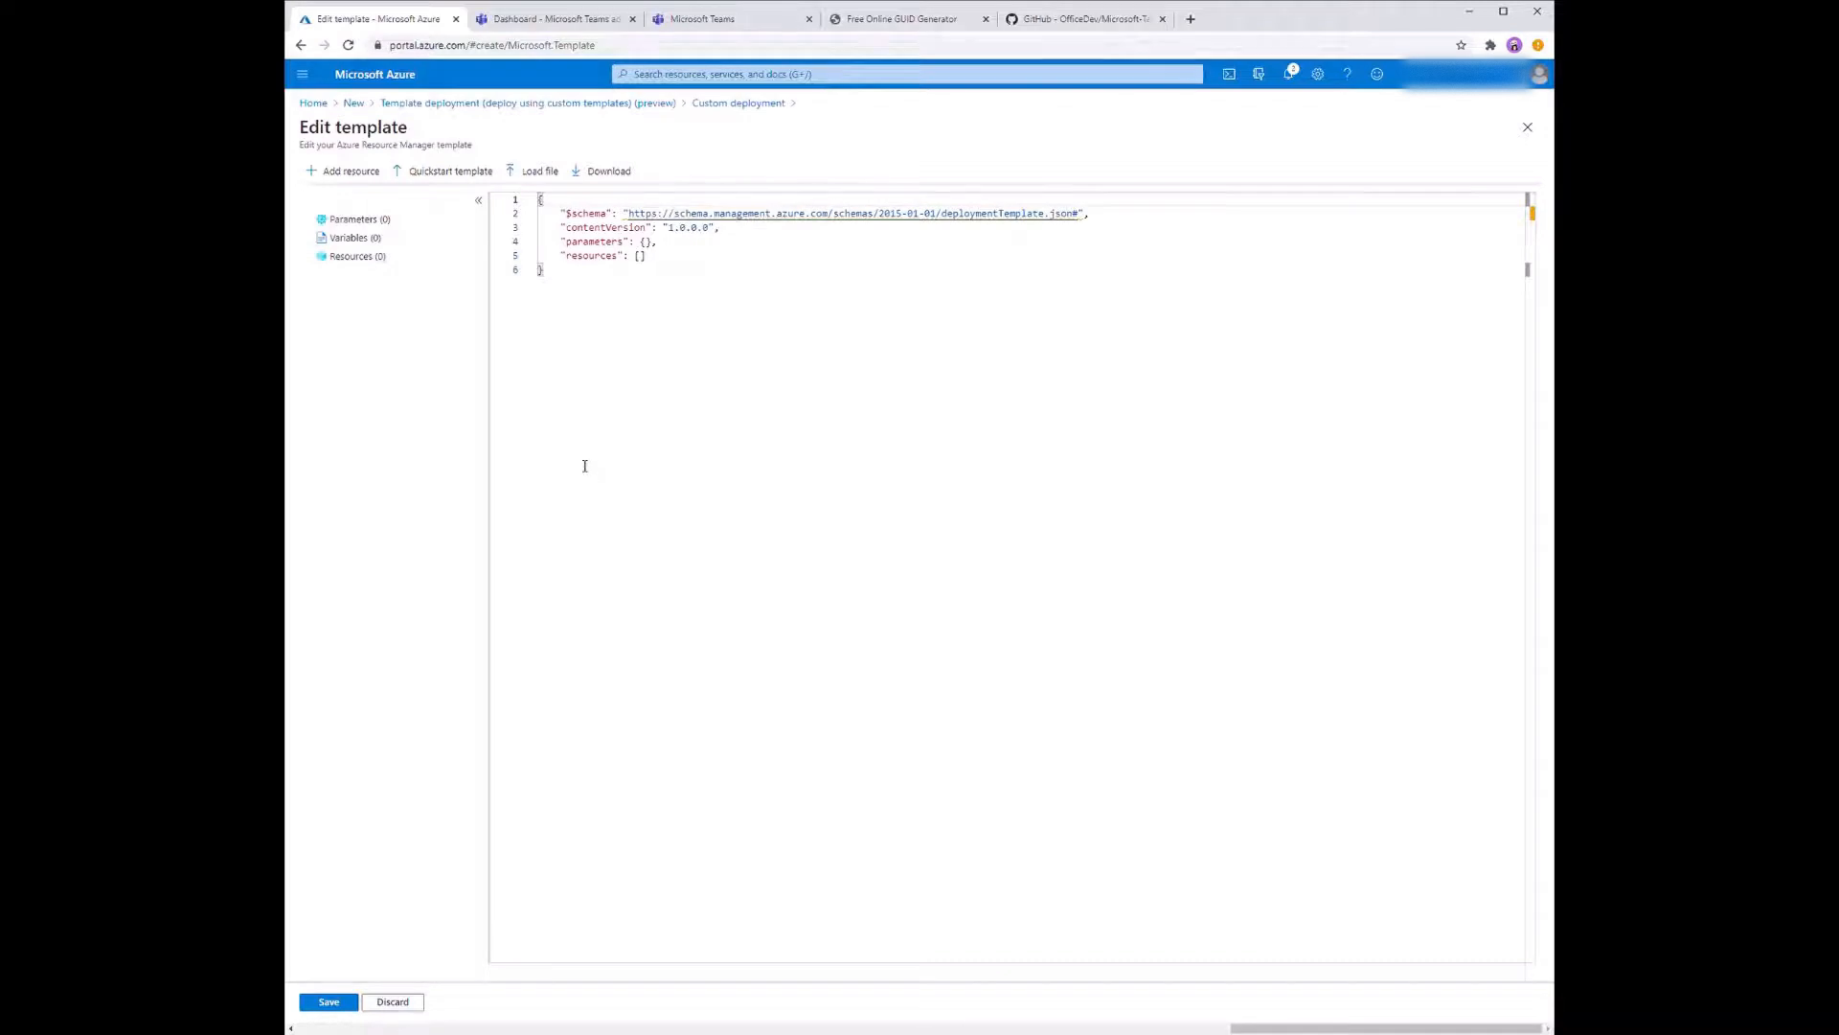
Step: Switch to the Microsoft-Teams-App-Reflect repository on GitHub and copy the entire code of ReflectARMTemplate.json from the Deployment folder
left_click(1088, 20)
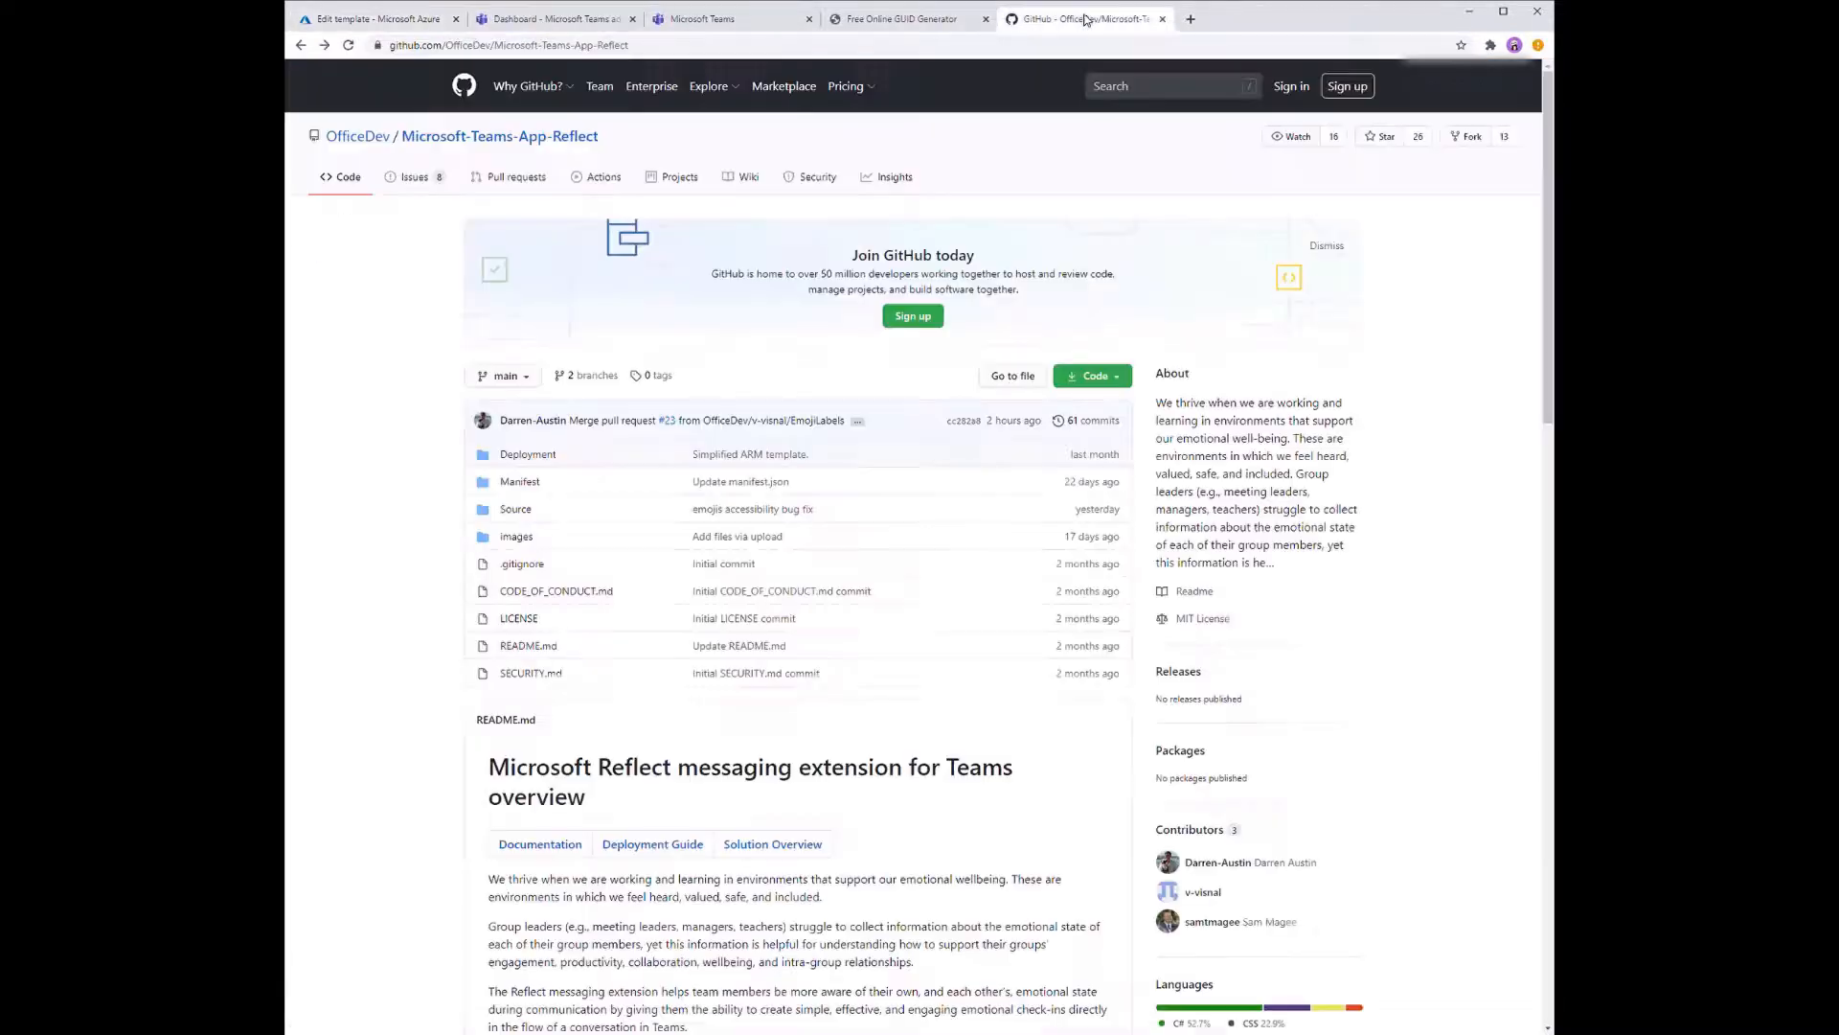
left_click(552, 466)
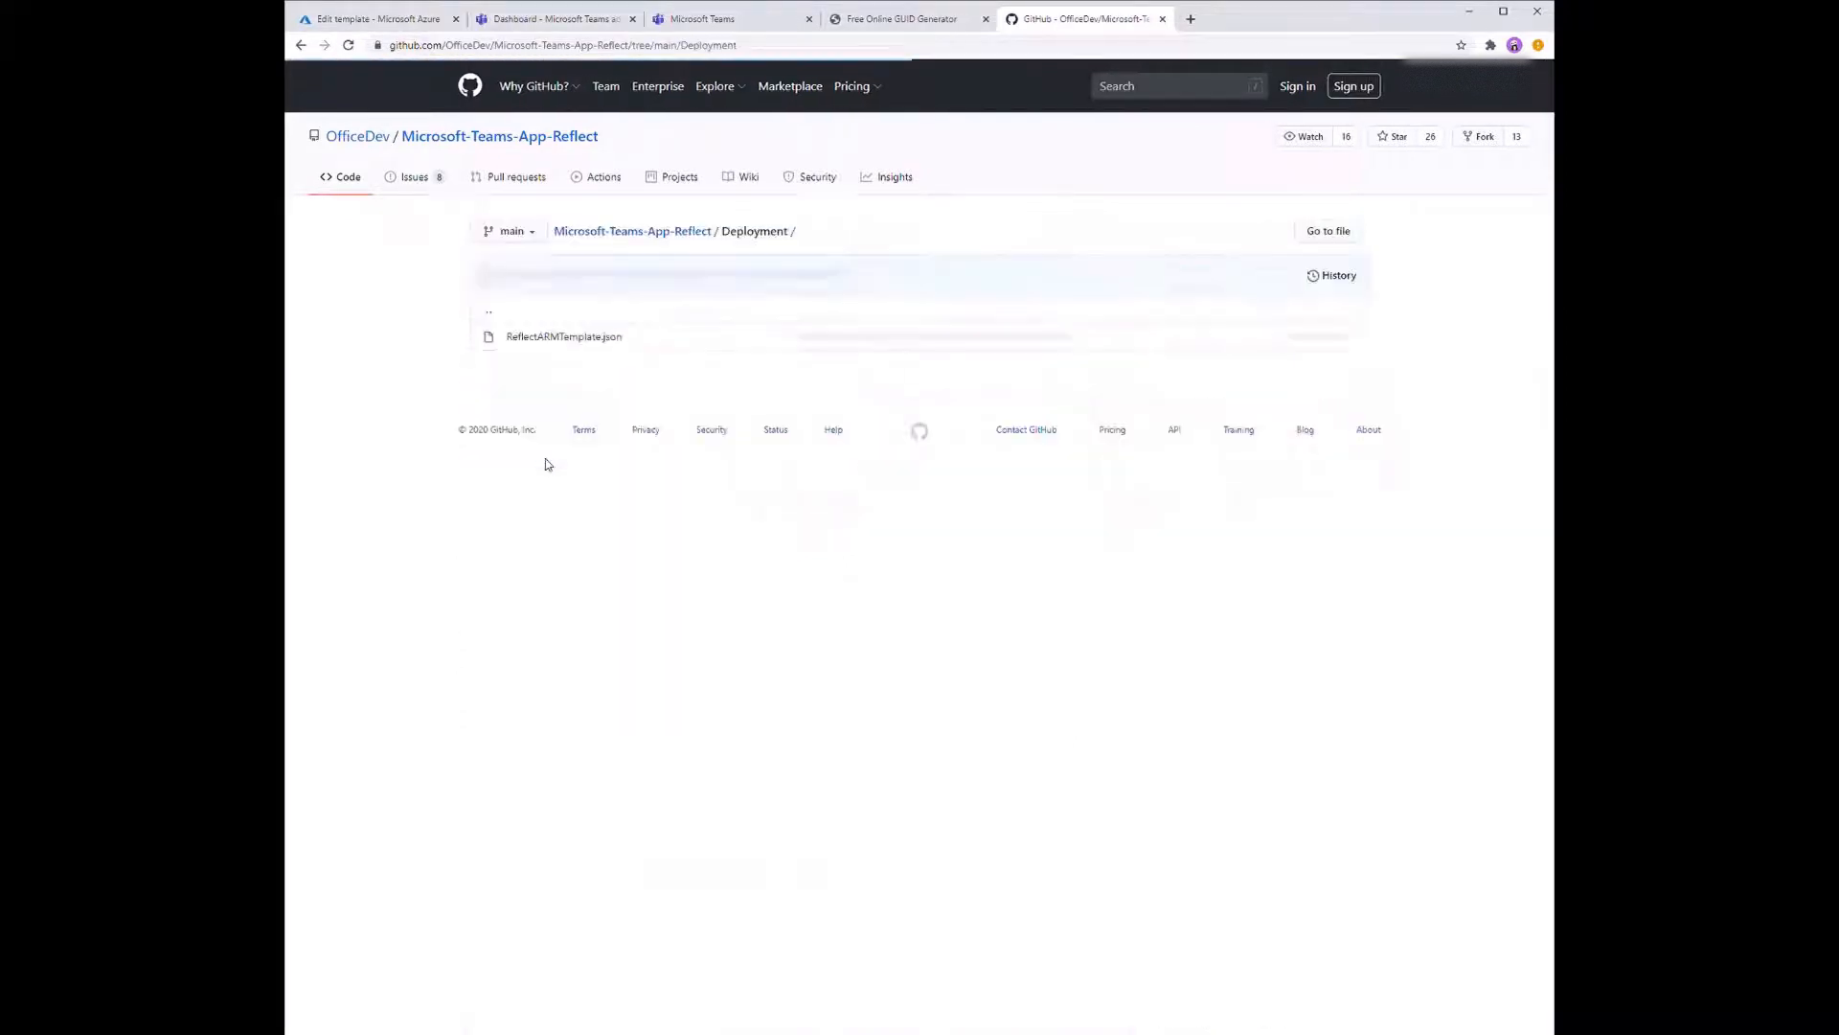
left_click(563, 338)
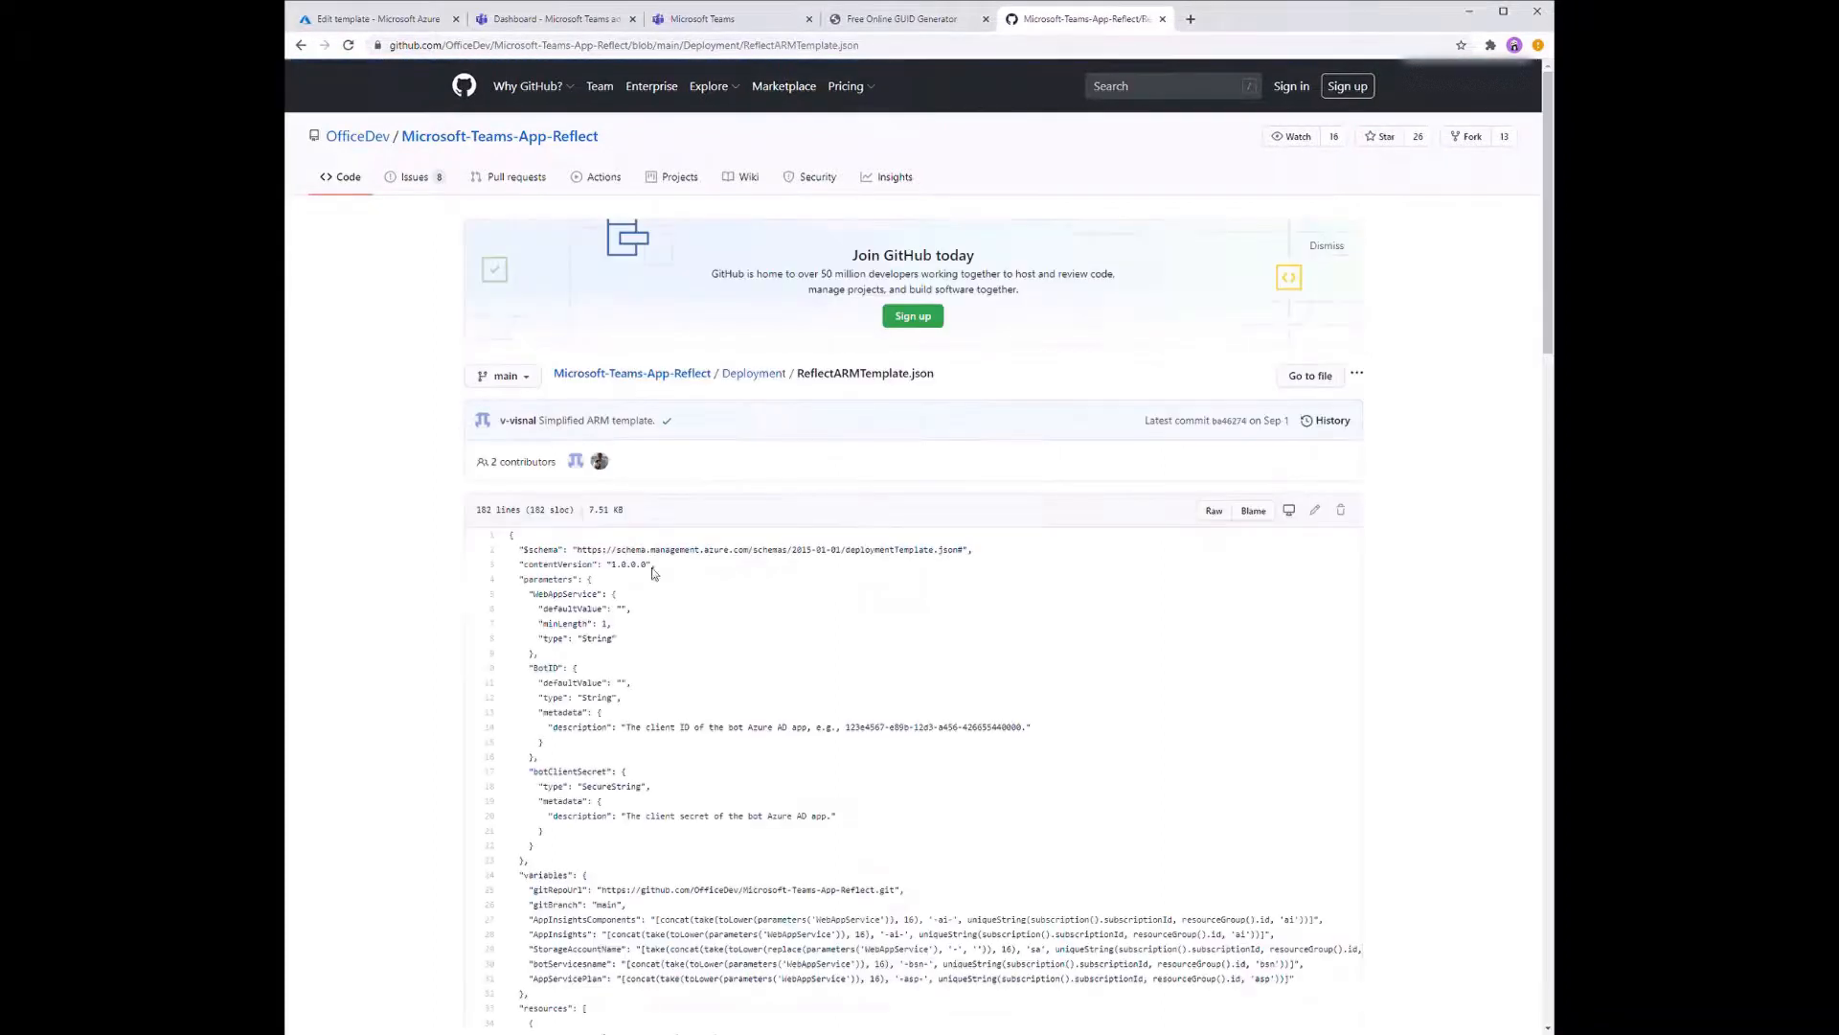
scroll(679, 657, "down", 2)
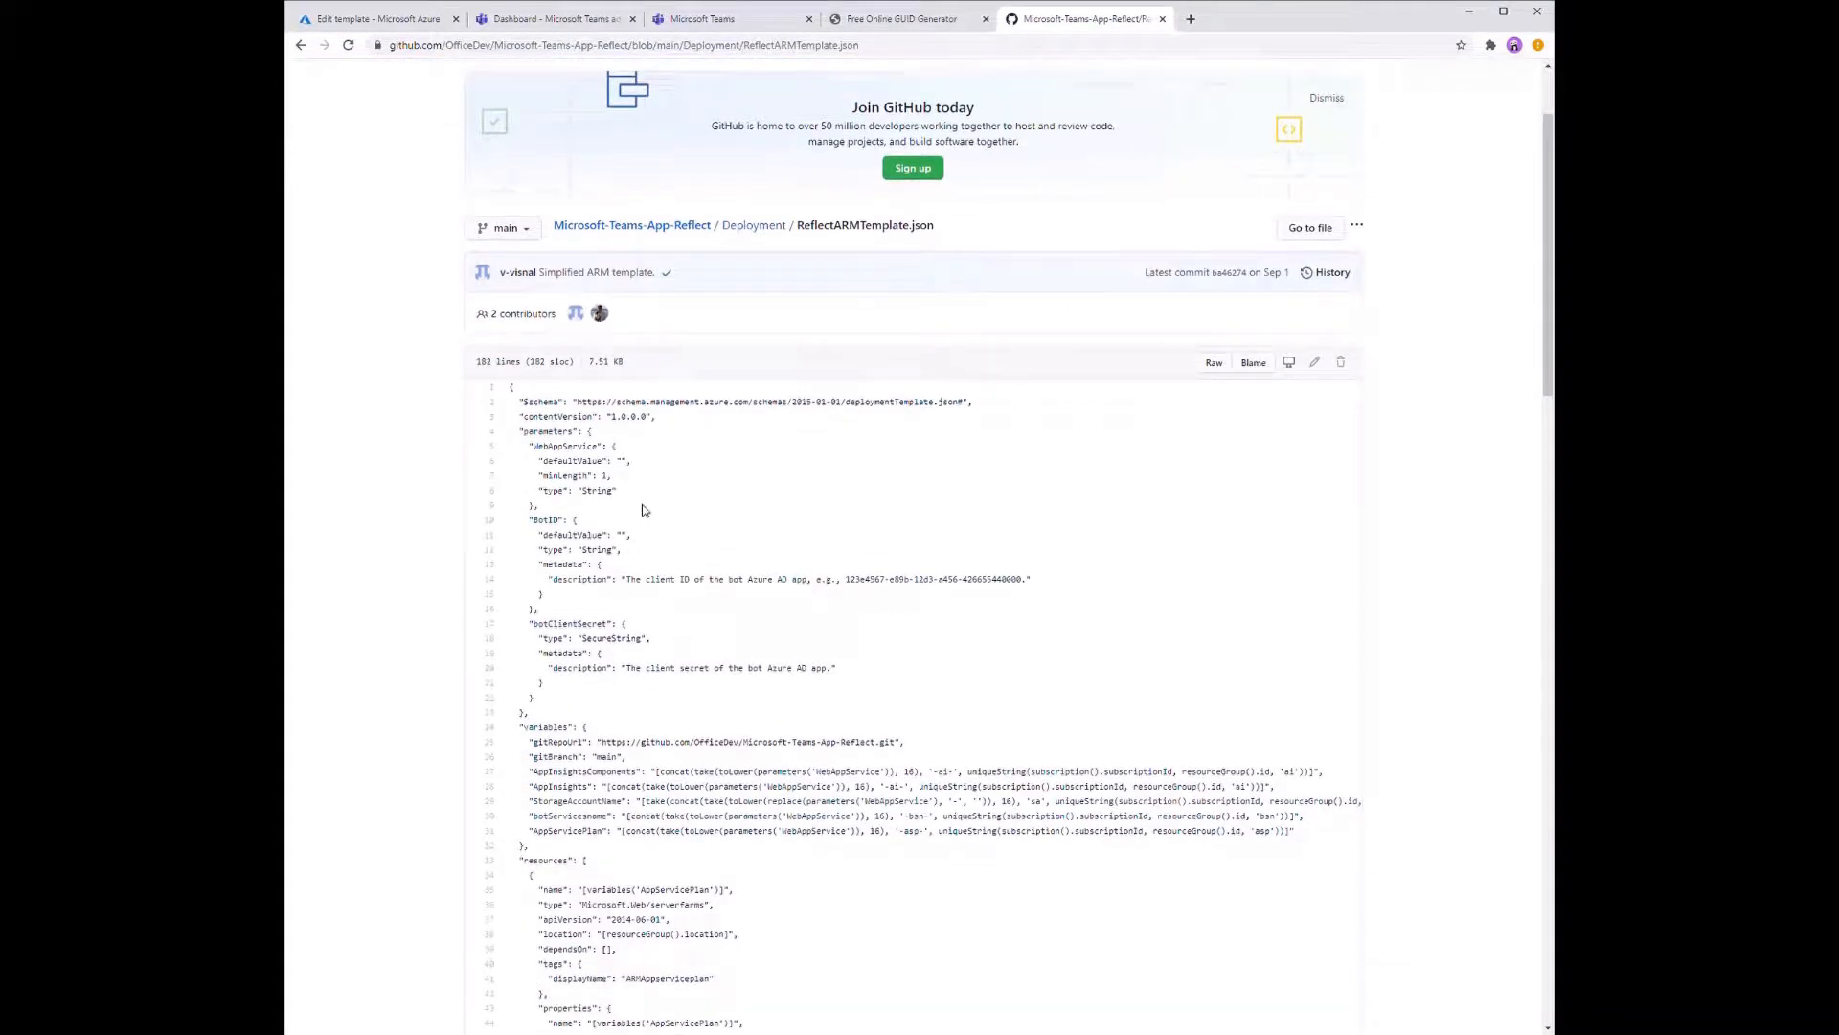
key("ctrl+a")
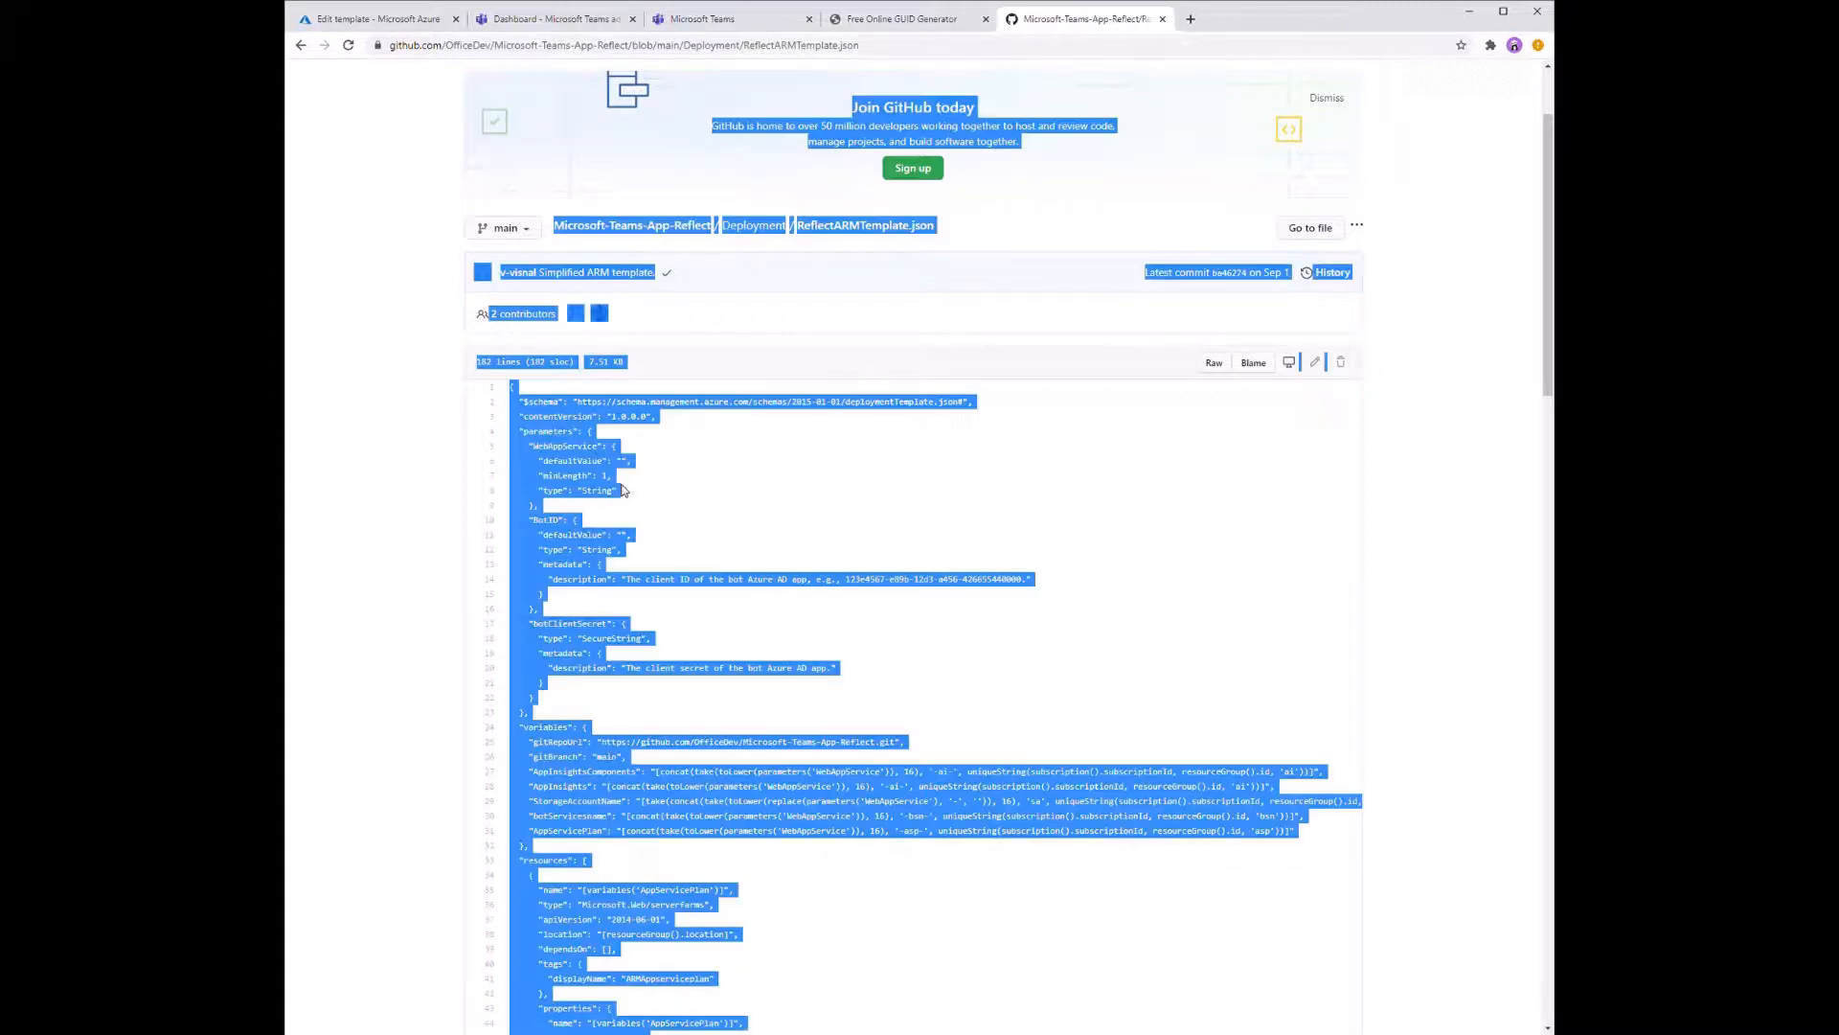
left_click(622, 490)
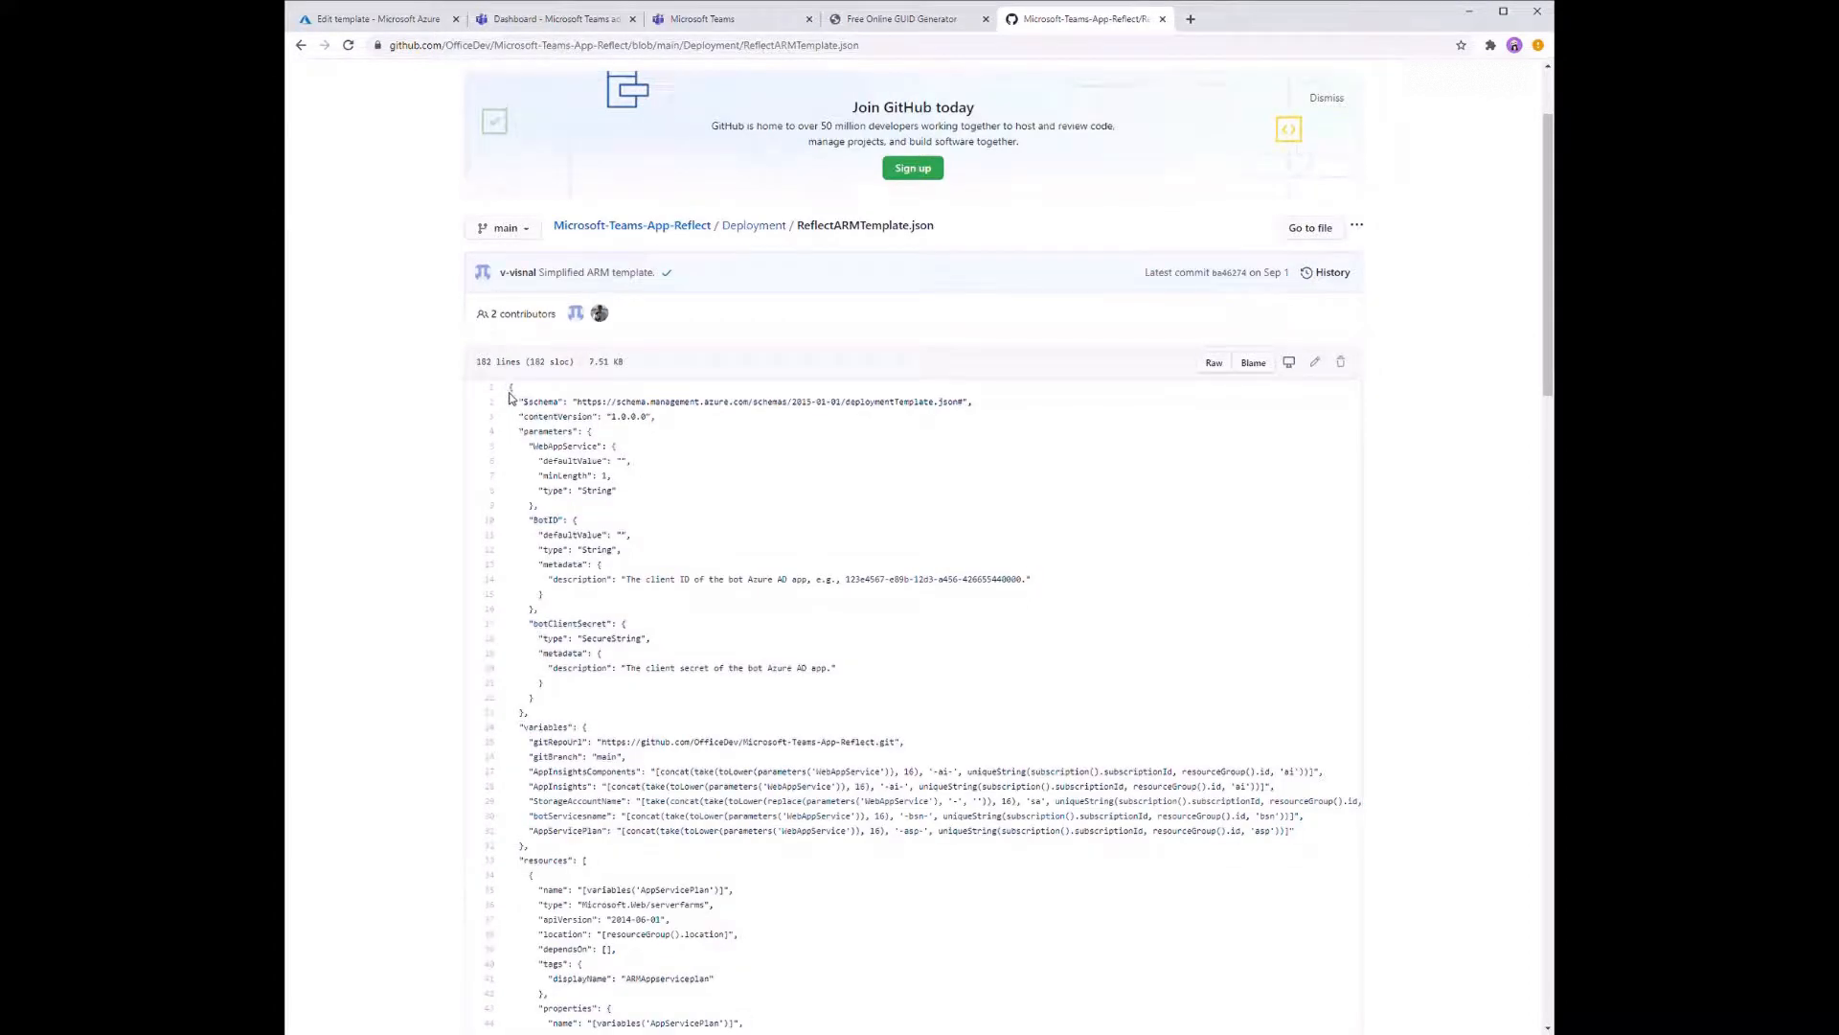
left_click_drag(510, 393, 793, 835)
scroll(793, 835, "down", 10)
scroll(796, 836, "down", 12)
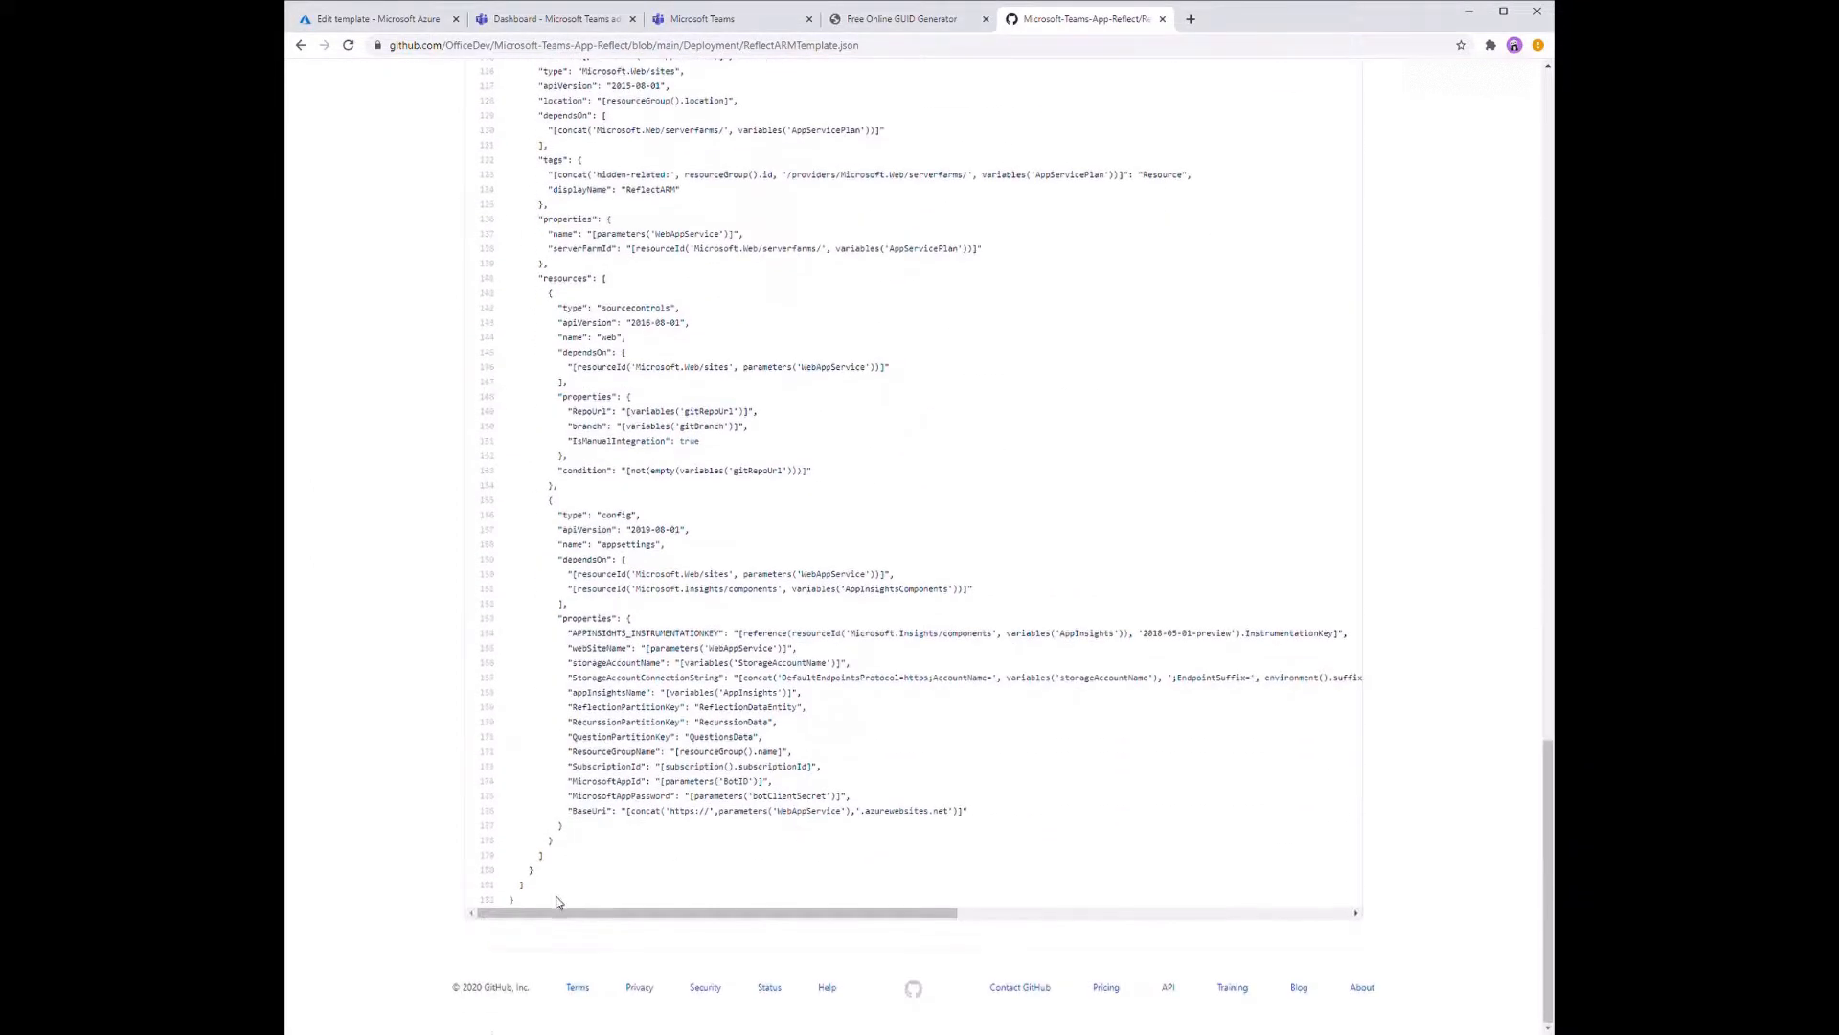
left_click(558, 901, "shift")
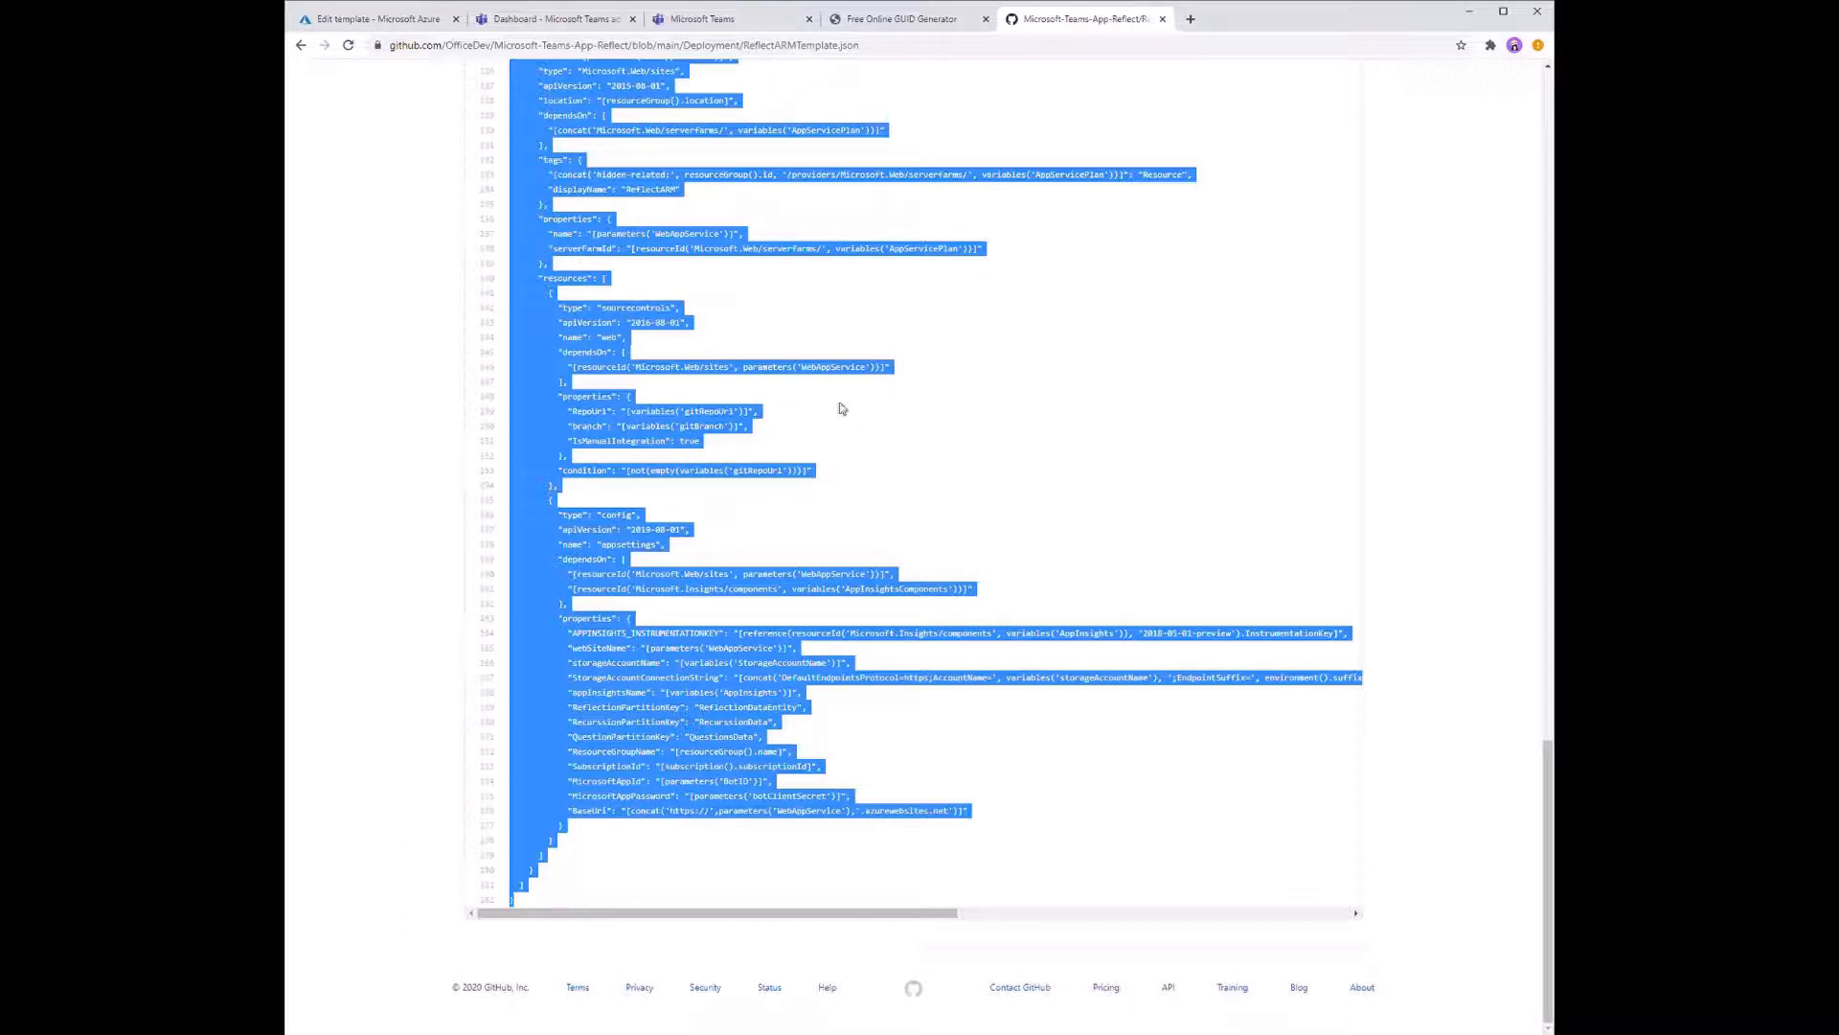
Step: Back in the Azure portal, replace the default template code with the copied Reflect ARM template and save it
left_click(398, 18)
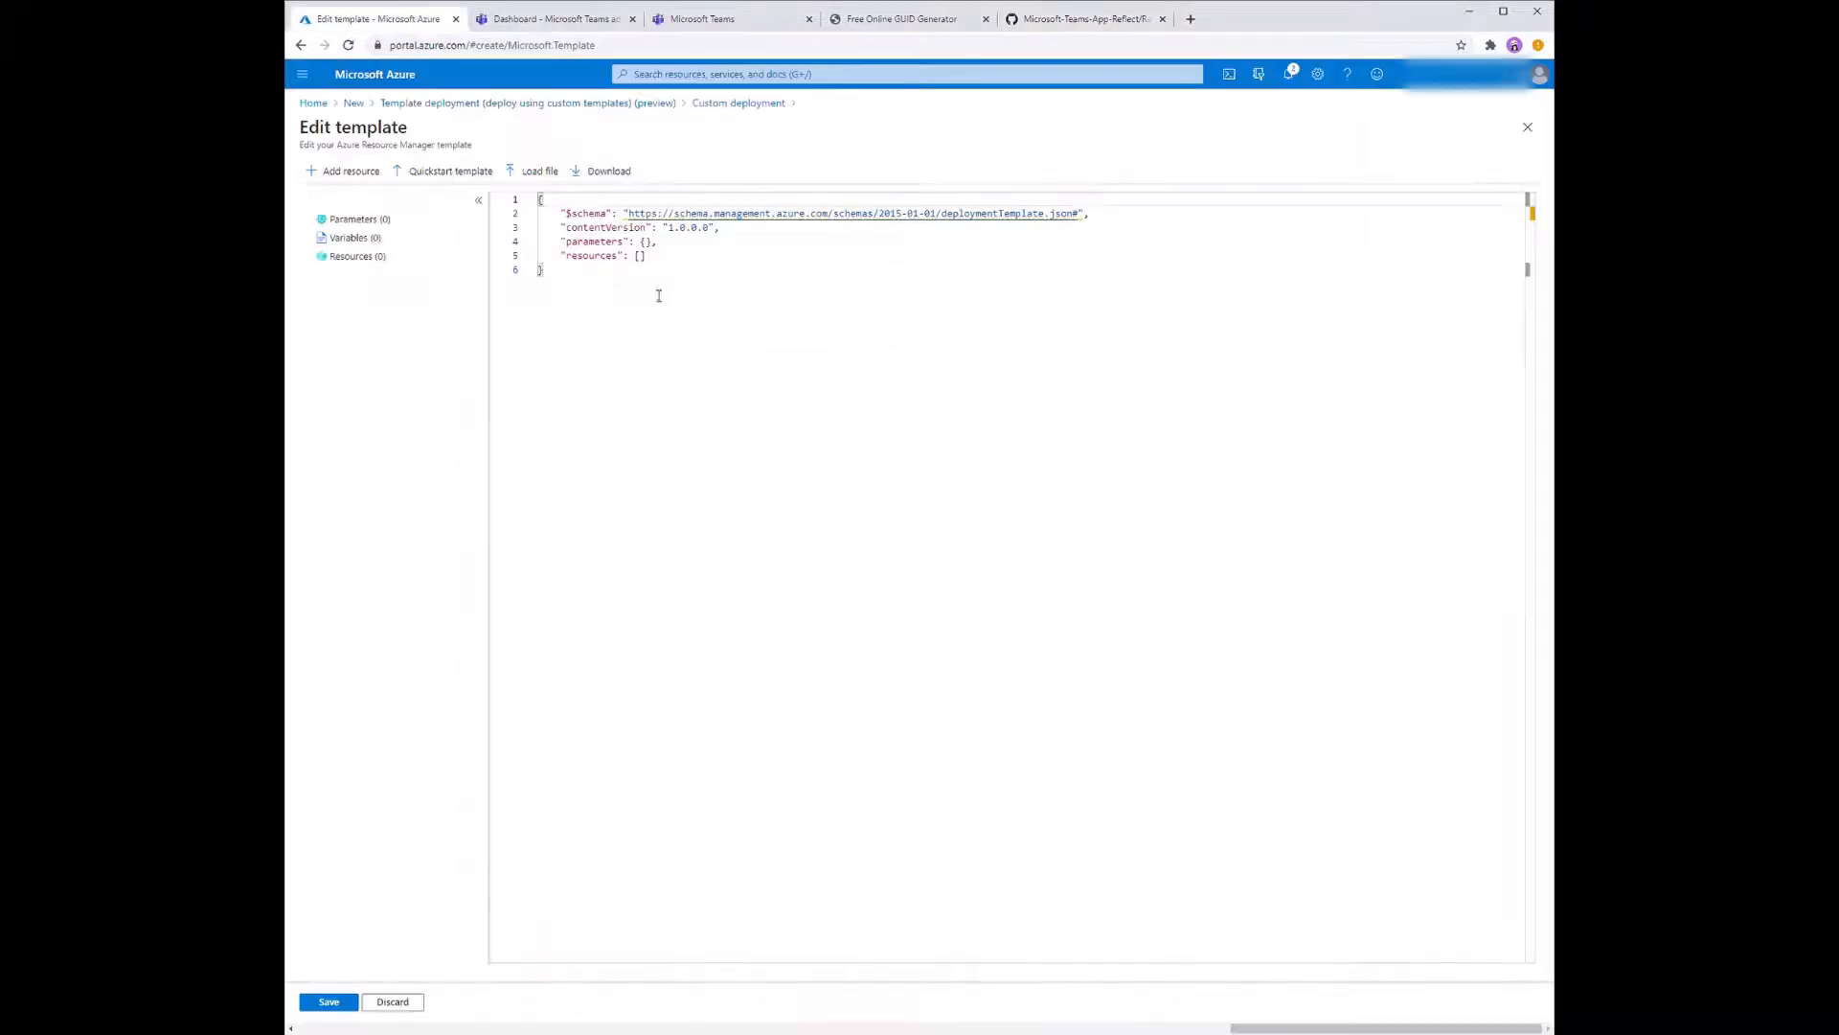
left_click_drag(612, 275, 530, 203)
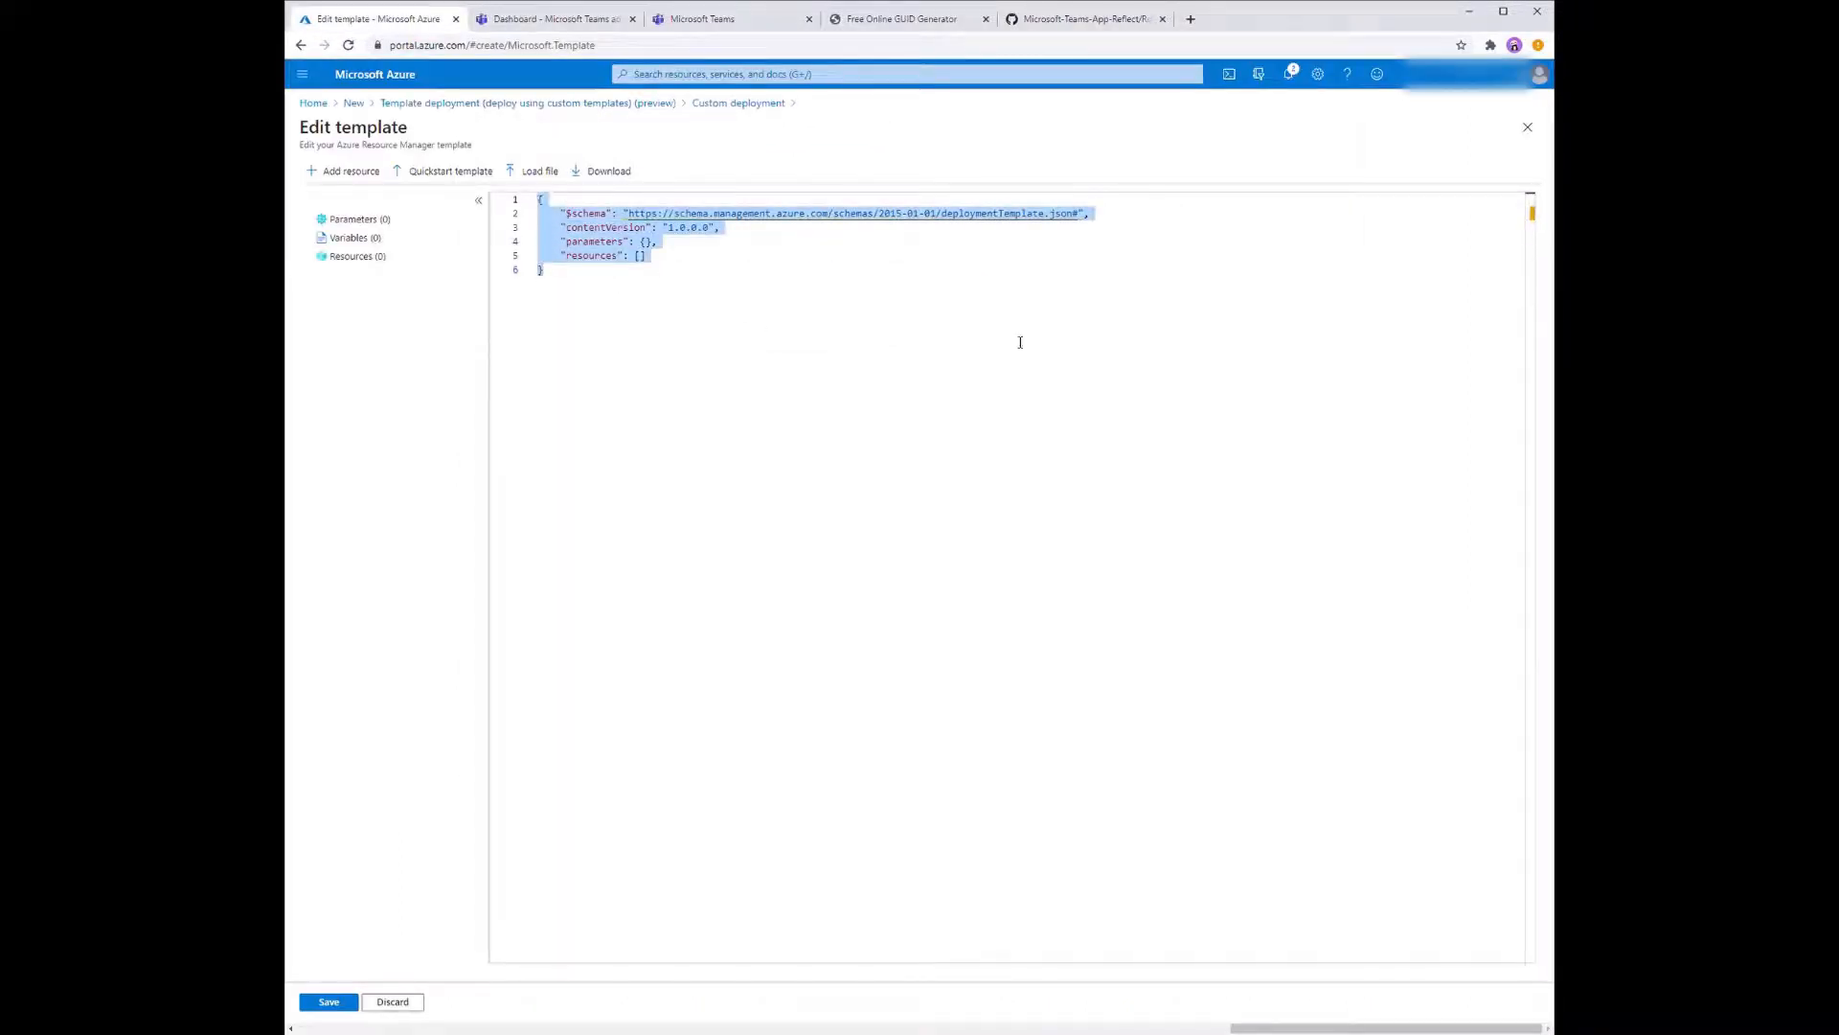
key("Delete")
key("ctrl+v")
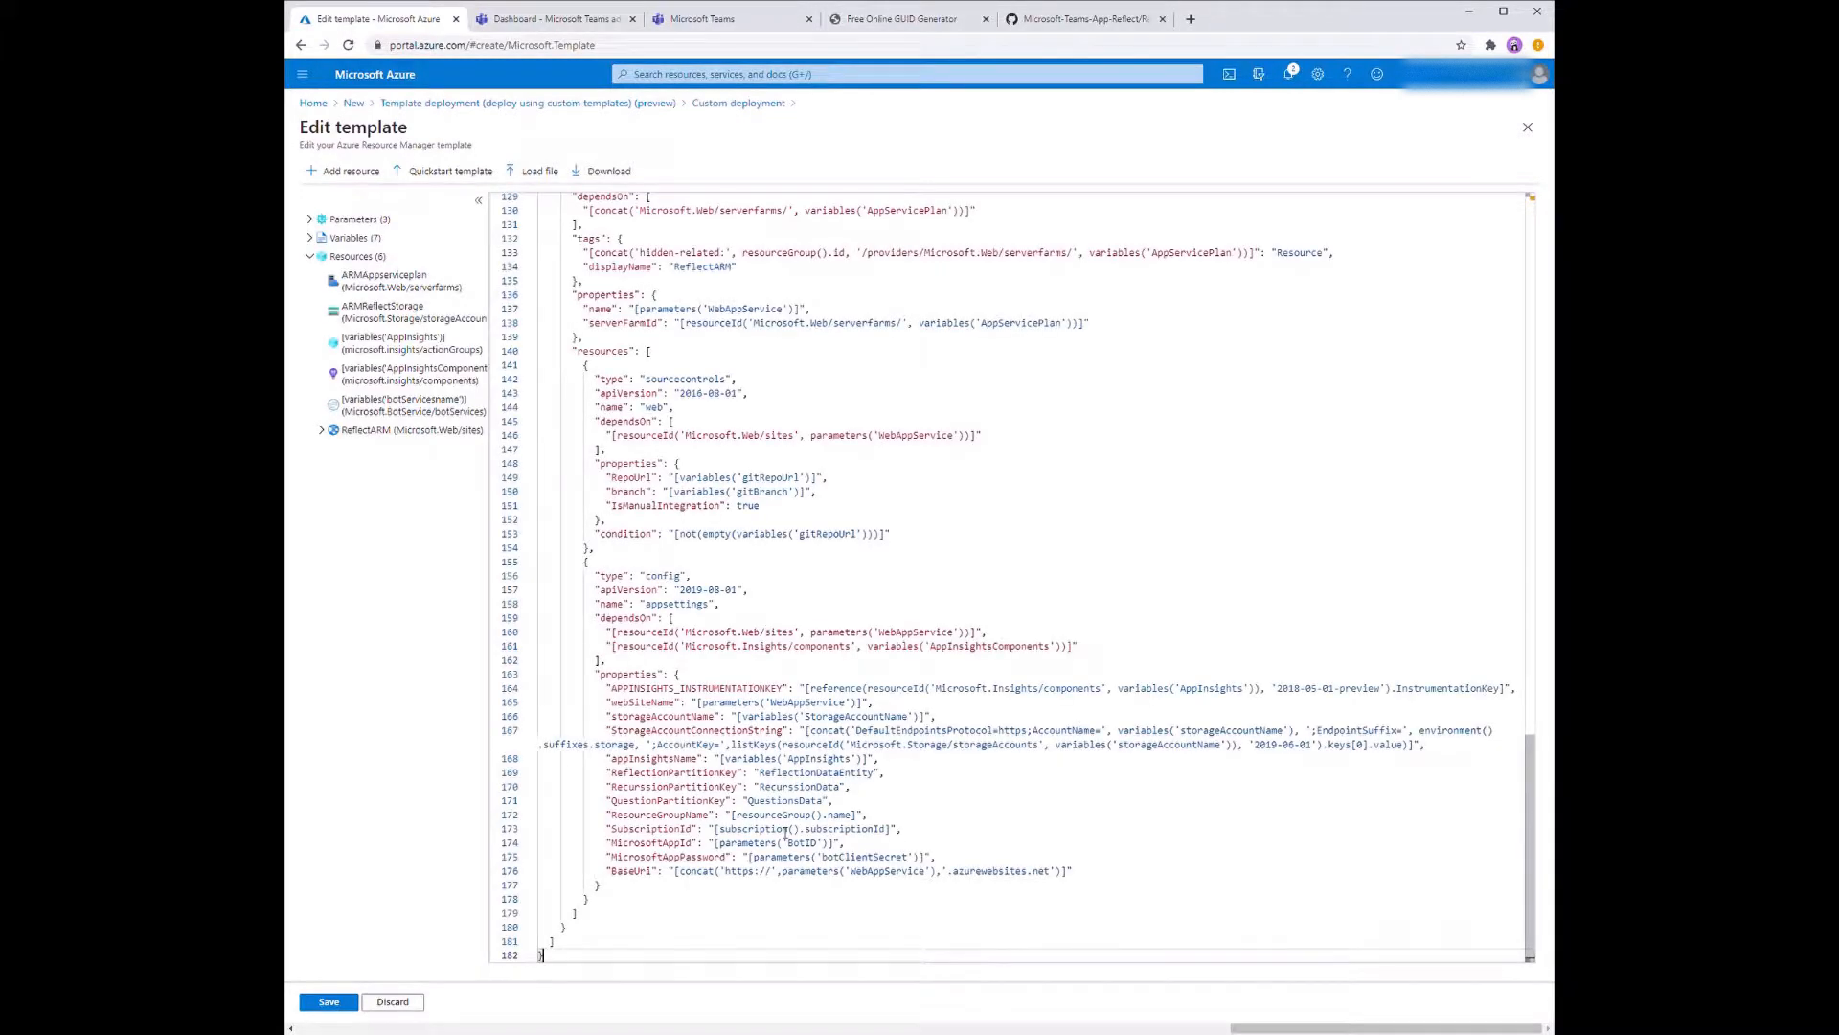
scroll(785, 832, "up", 20)
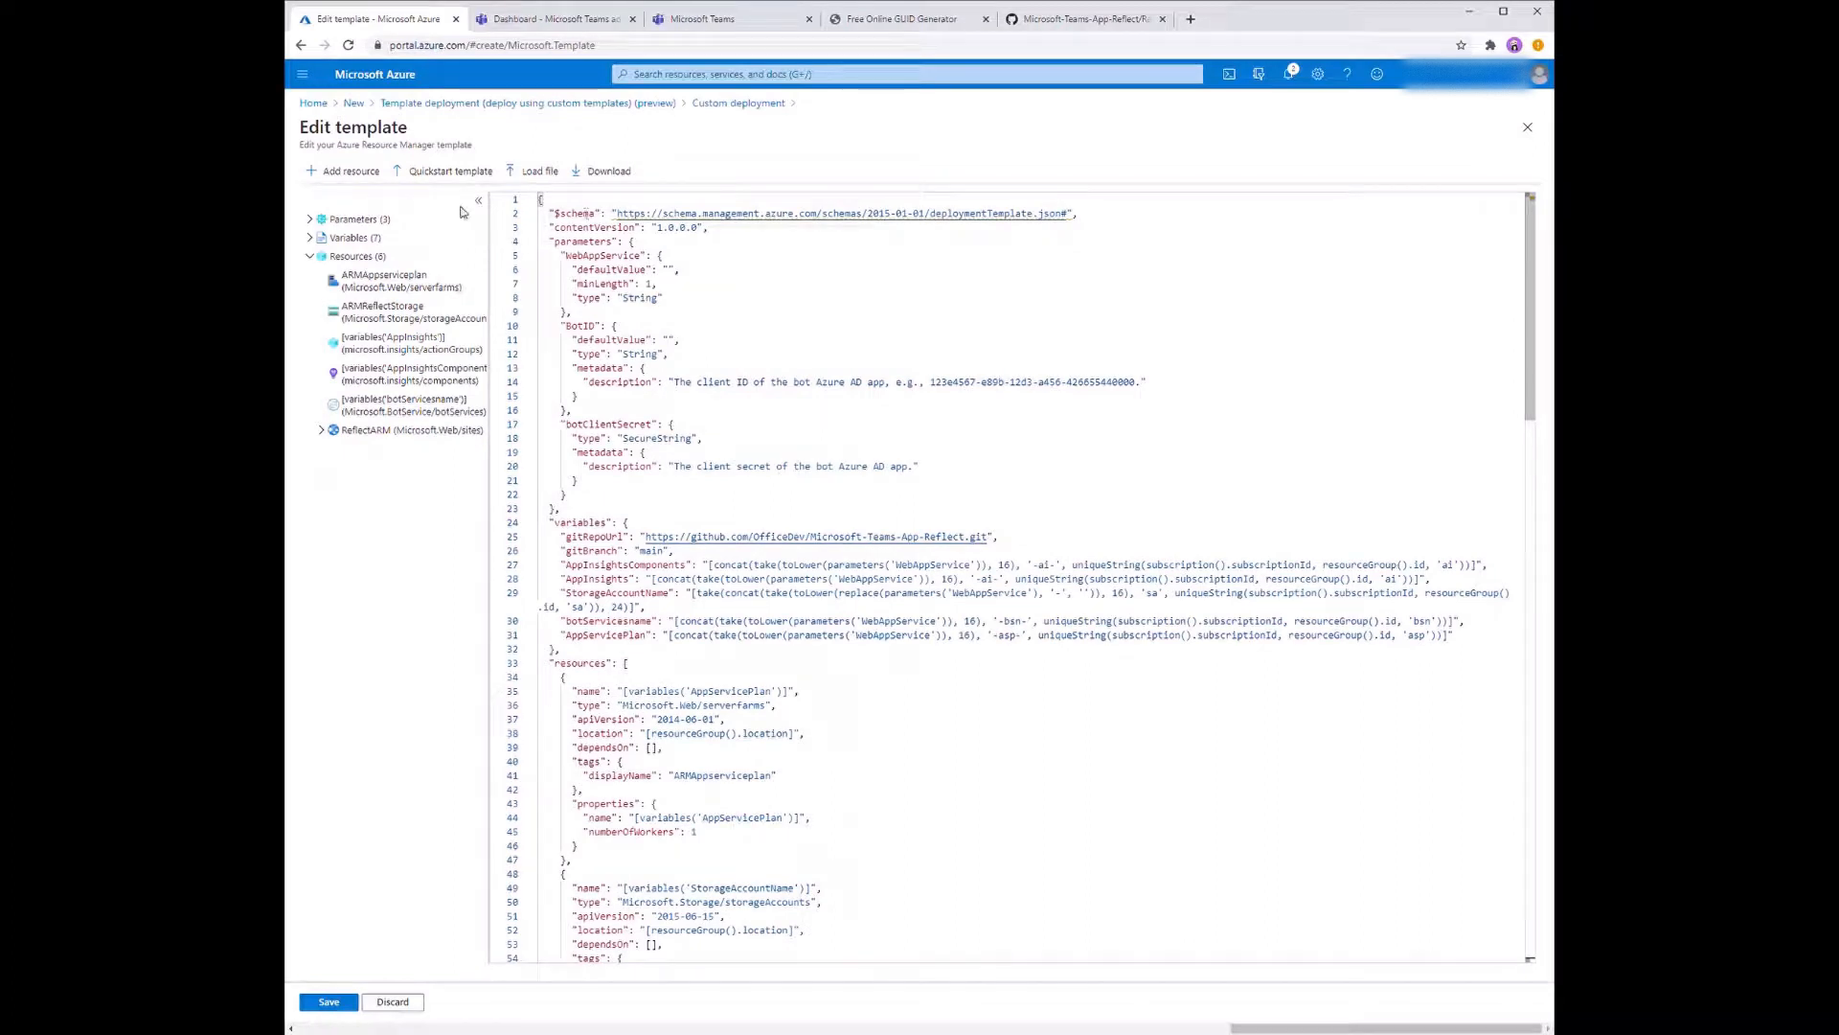
left_click(332, 1004)
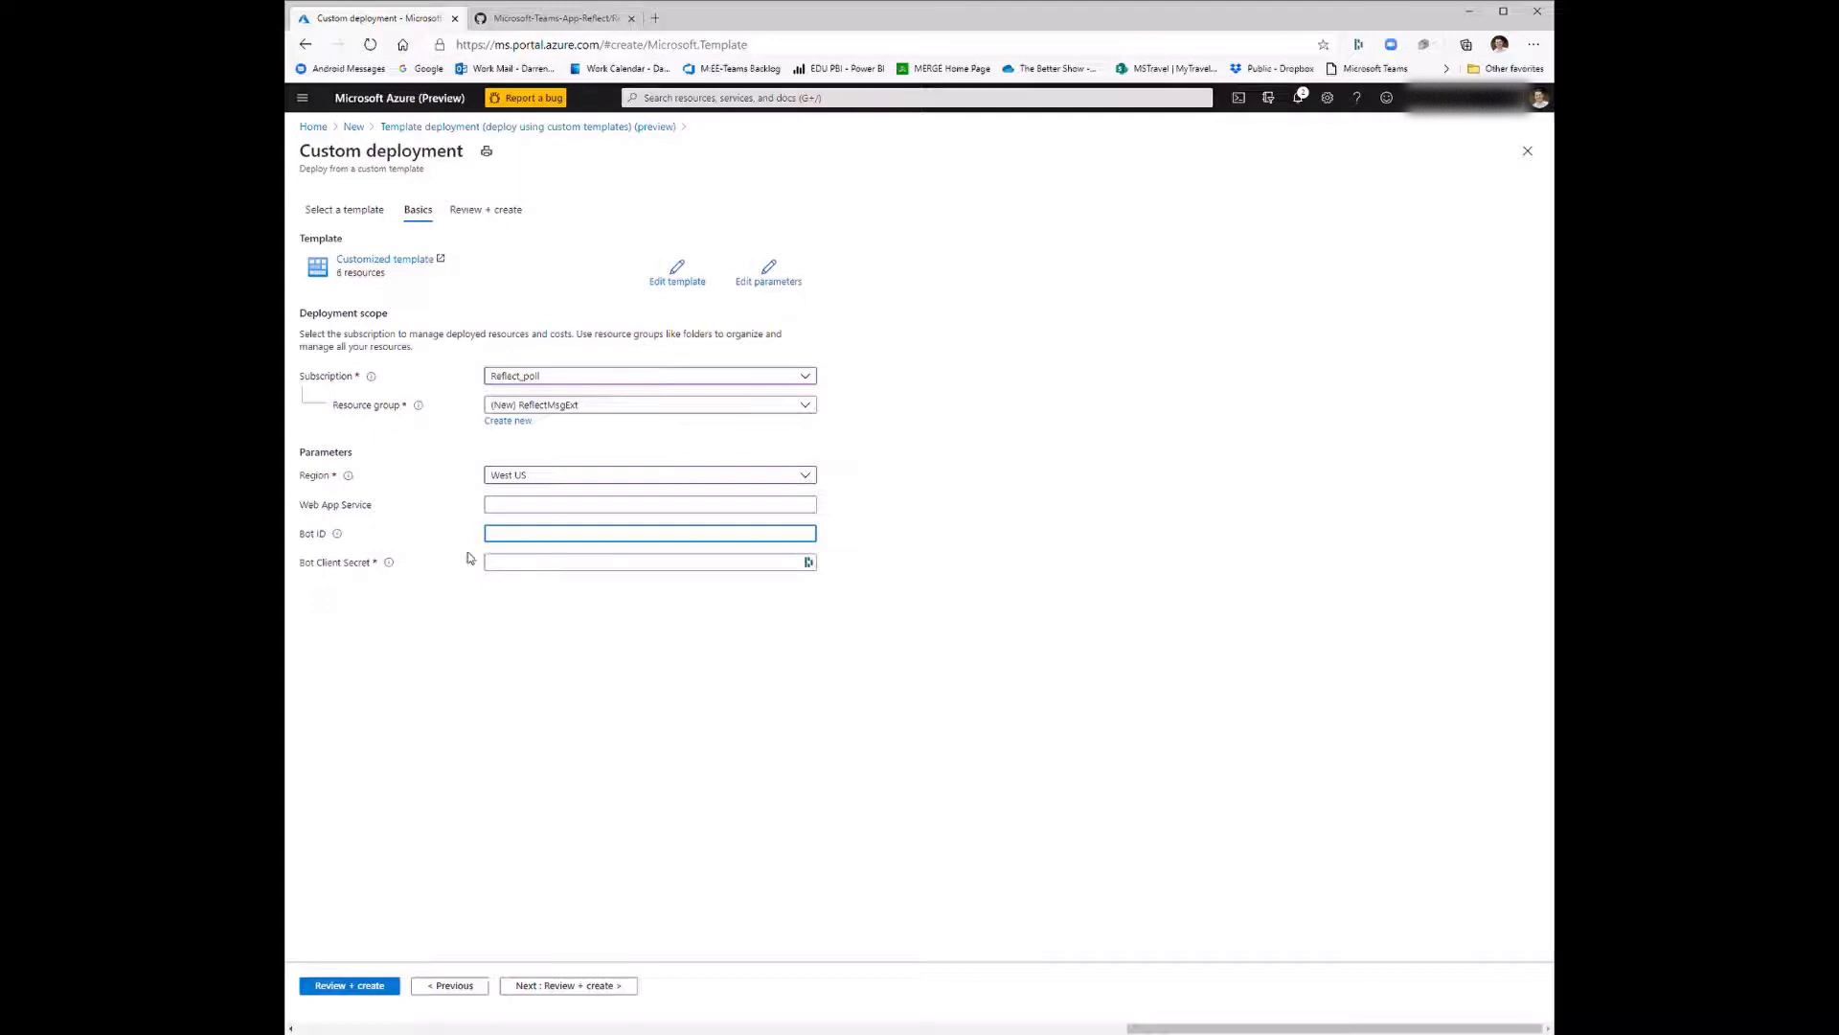
Step: Set the deployment's Web App Service to ReflectMsgExtService and paste the application (client) ID as the Bot ID
left_click(560, 507)
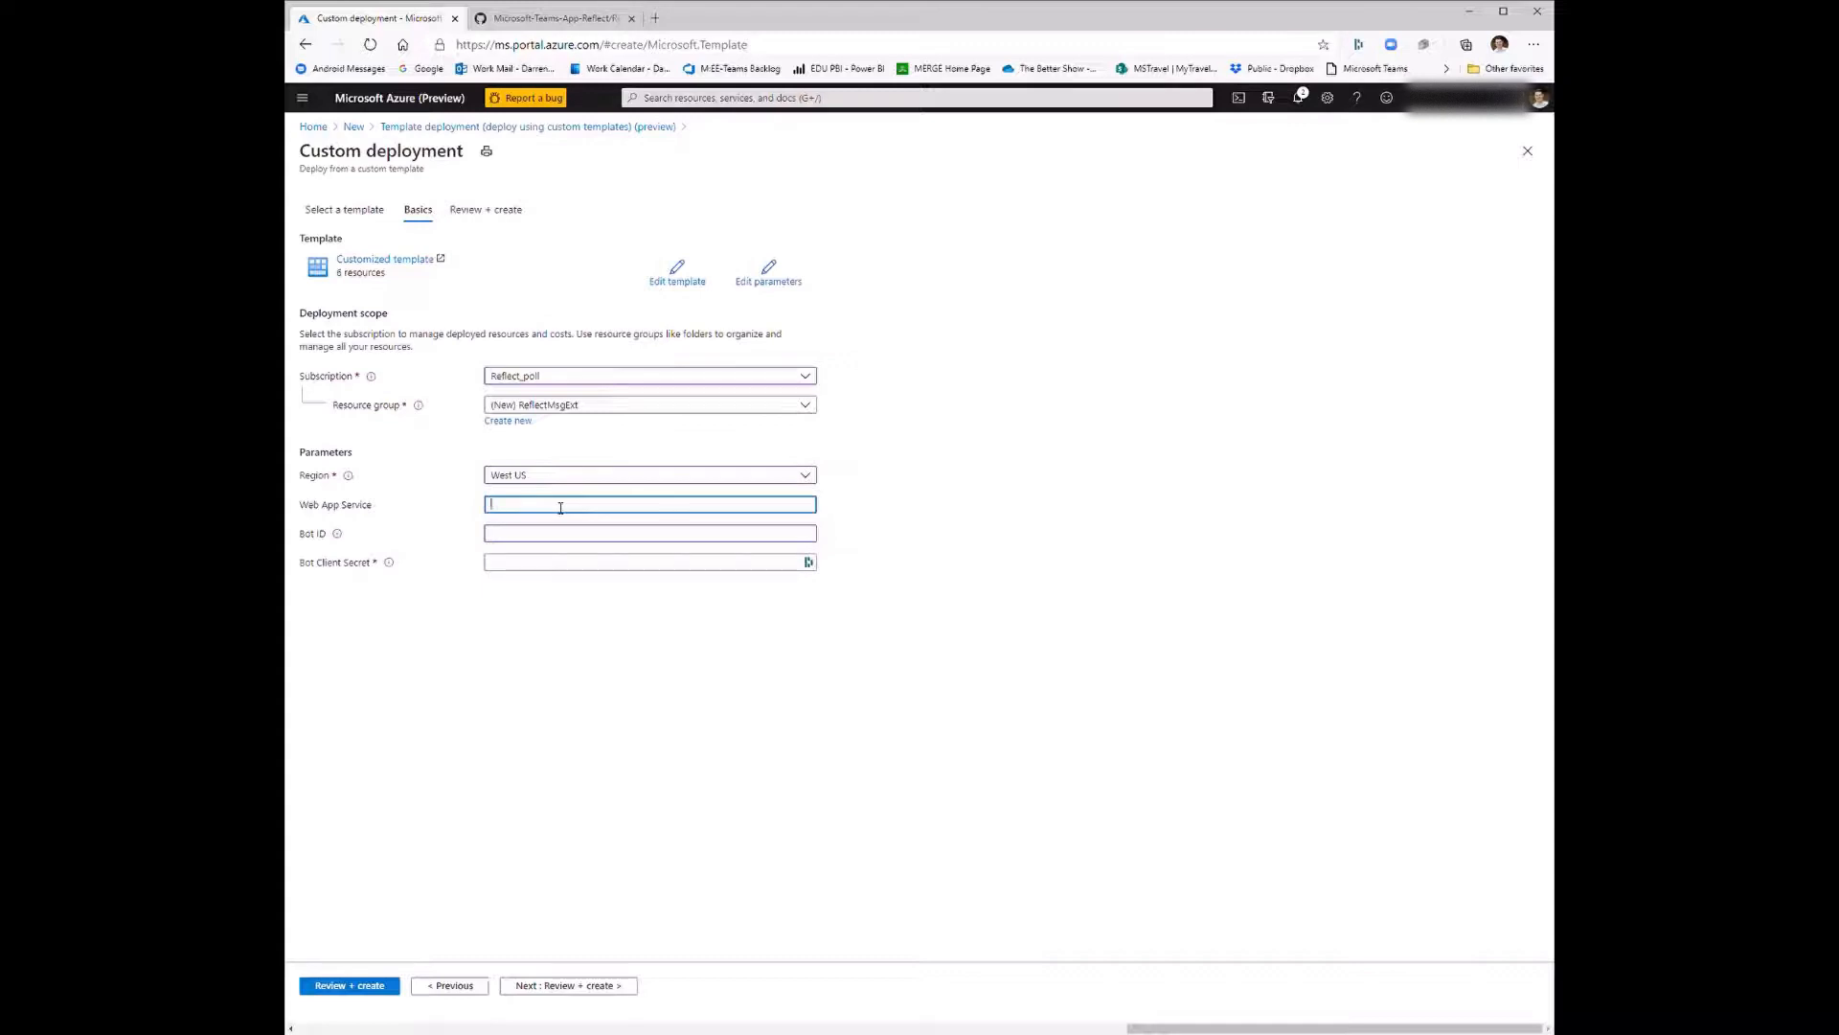
type("ReflectMsgExtService")
left_click(560, 533)
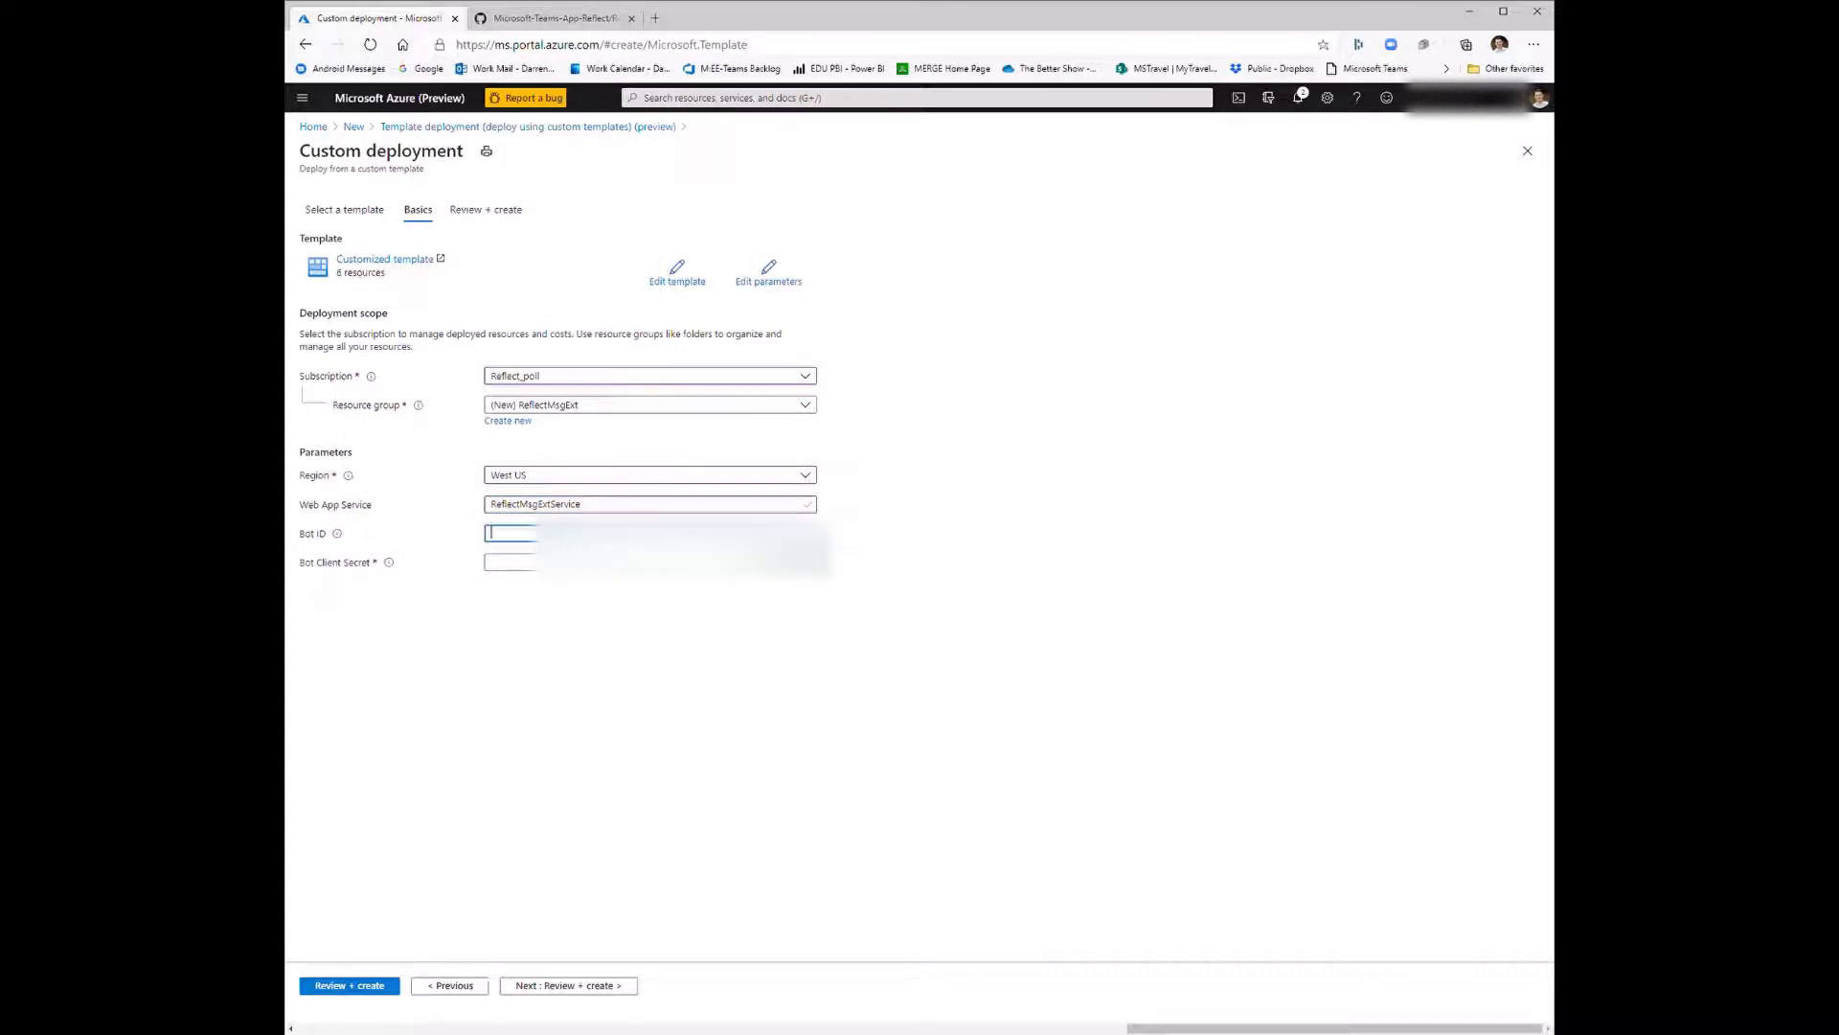
key("ctrl+v")
key("Tab")
Step: Paste the copied client secret value into the deployment's Bot Client Secret field
left_click(577, 565)
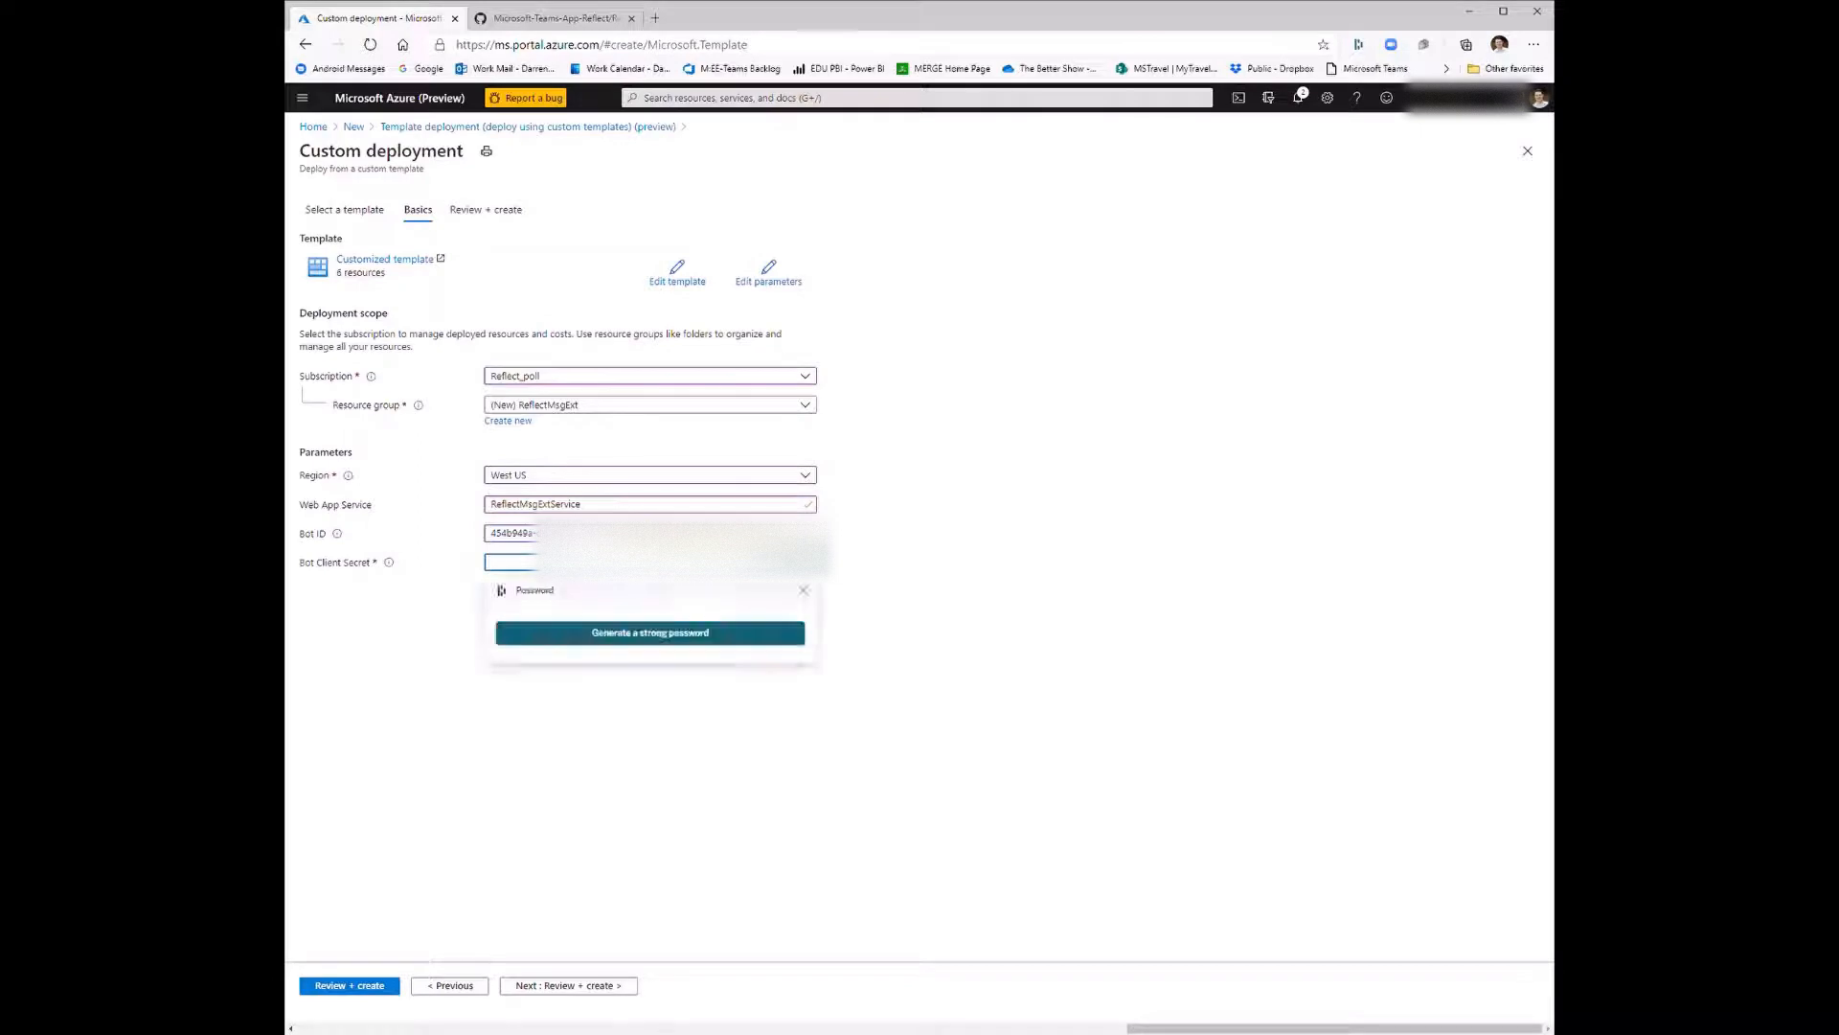
key("alt+Tab")
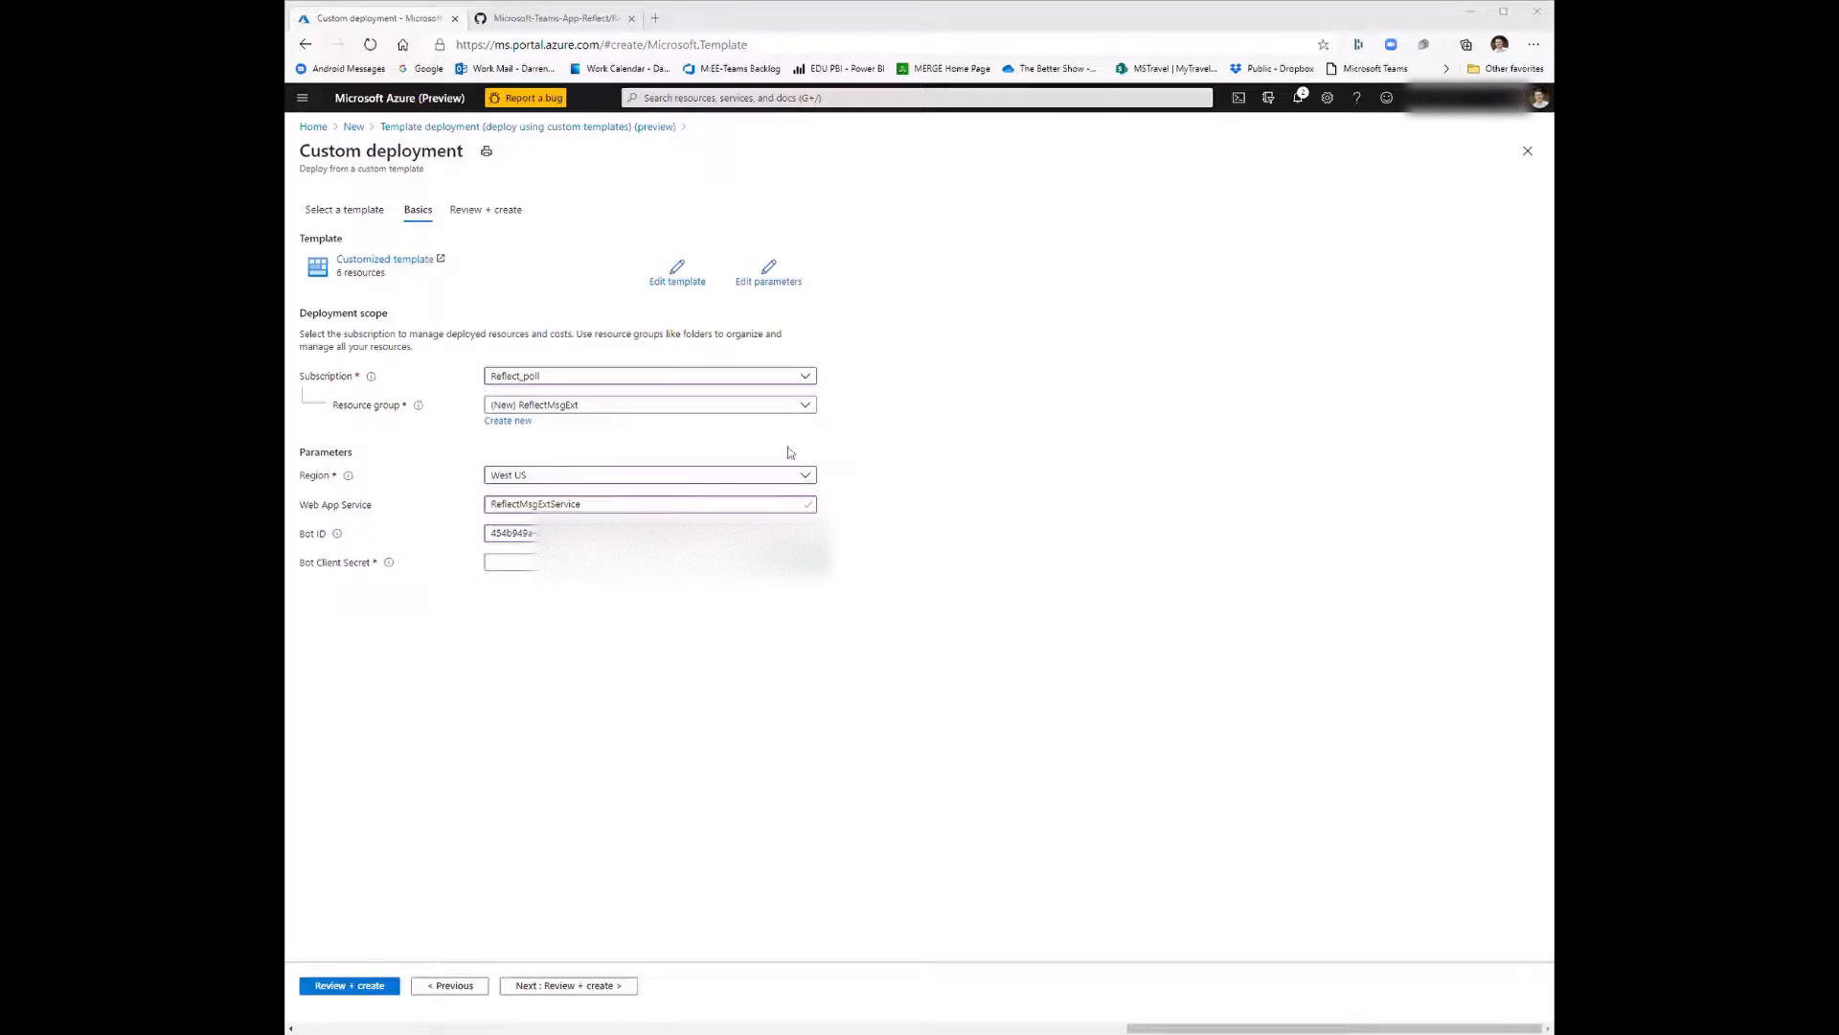
key("alt+Tab")
key("ctrl+v")
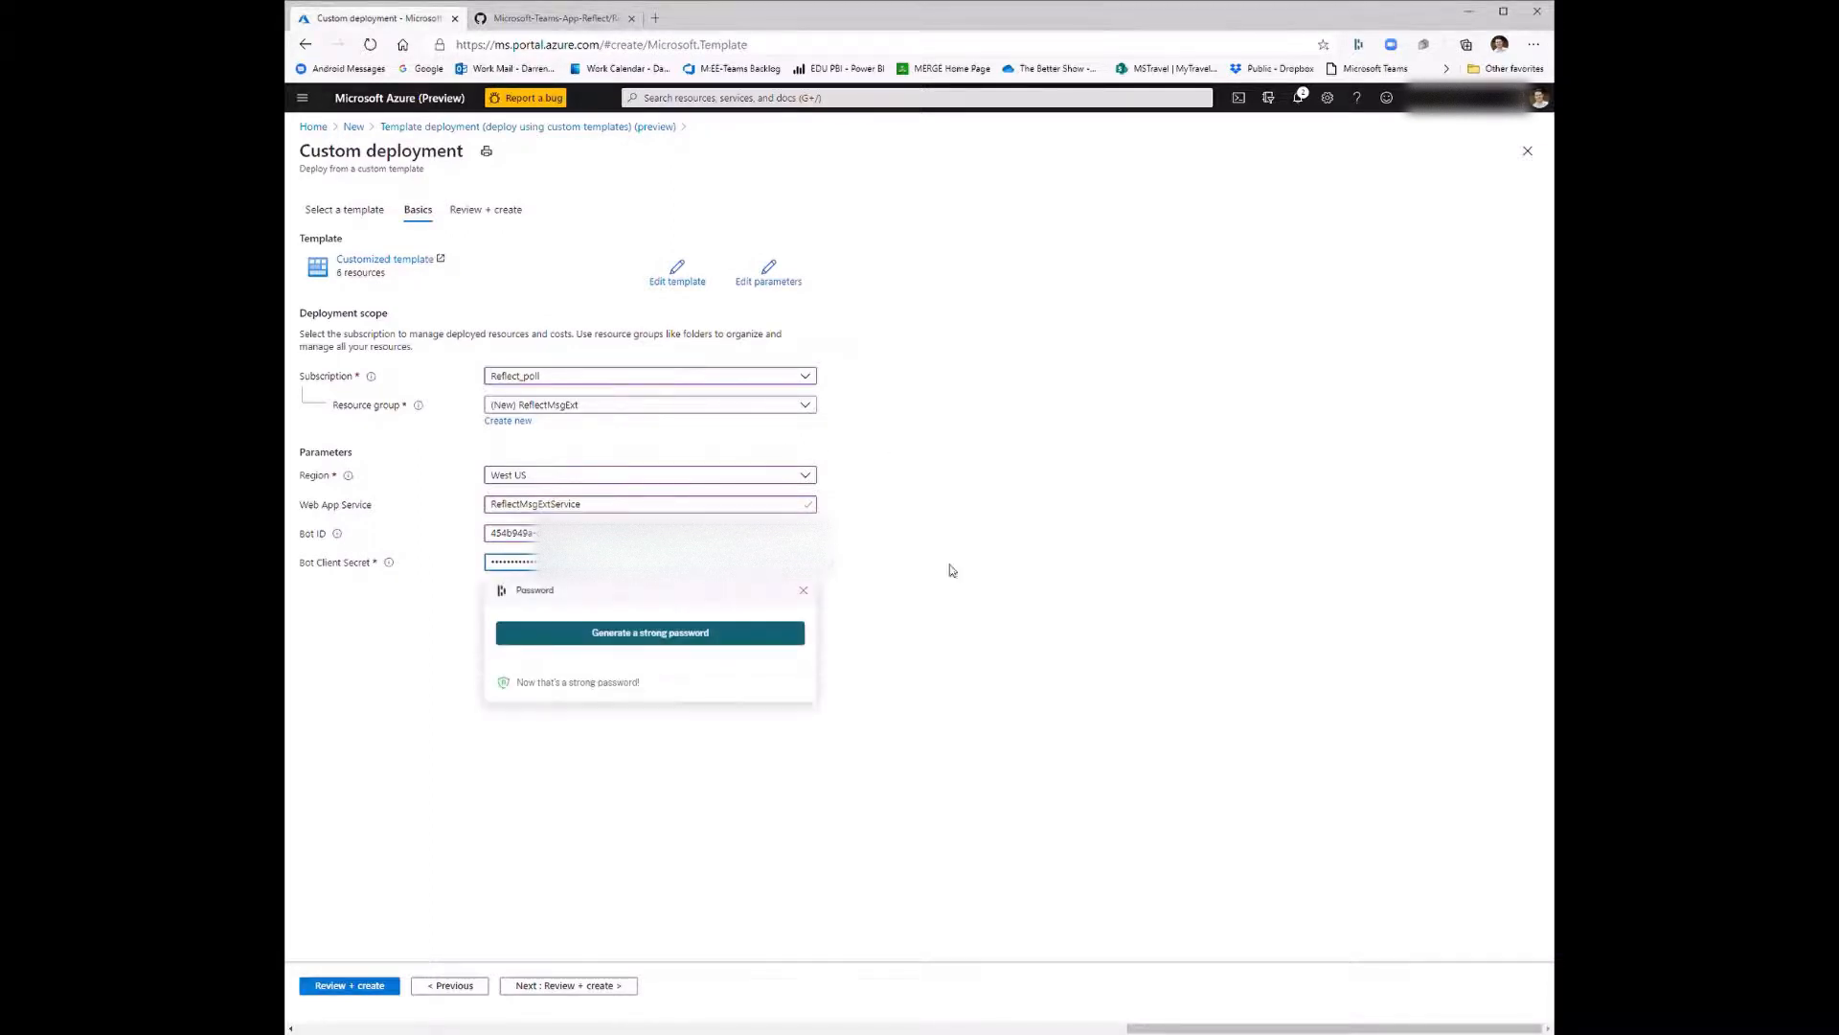
Step: Review the custom deployment's settings and create the deployment
left_click(804, 590)
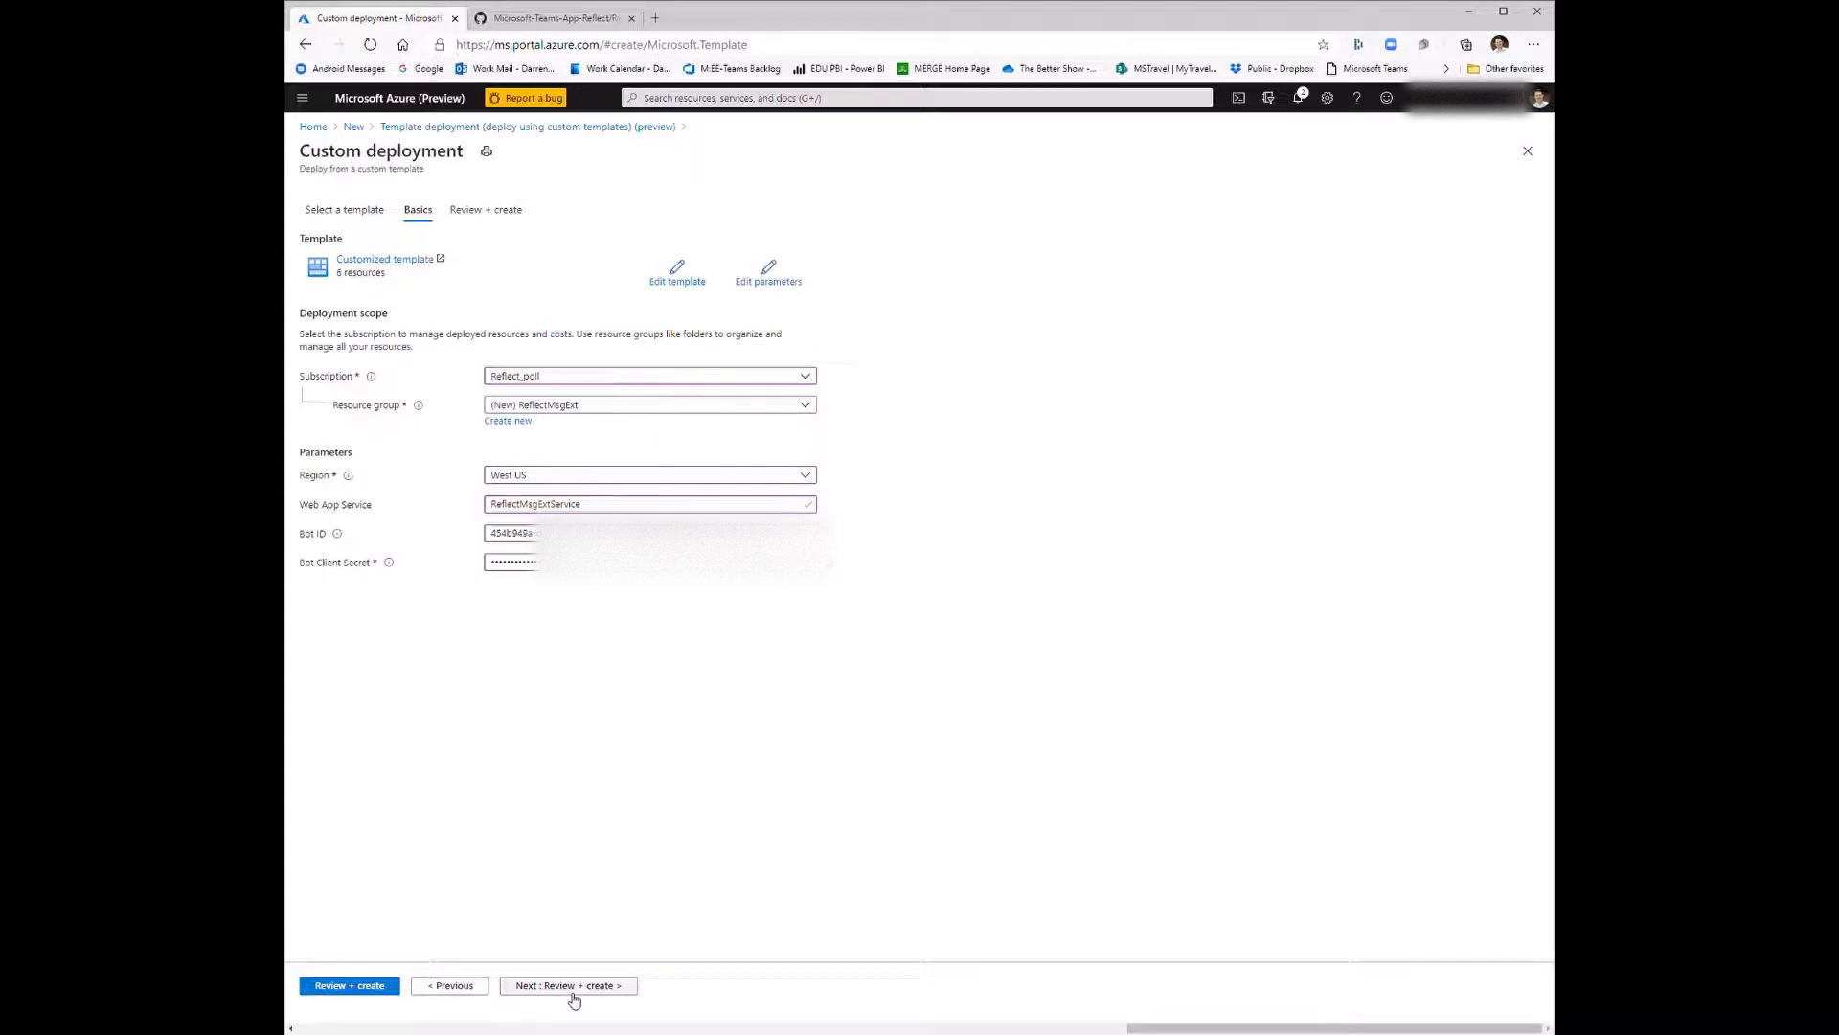
left_click(361, 990)
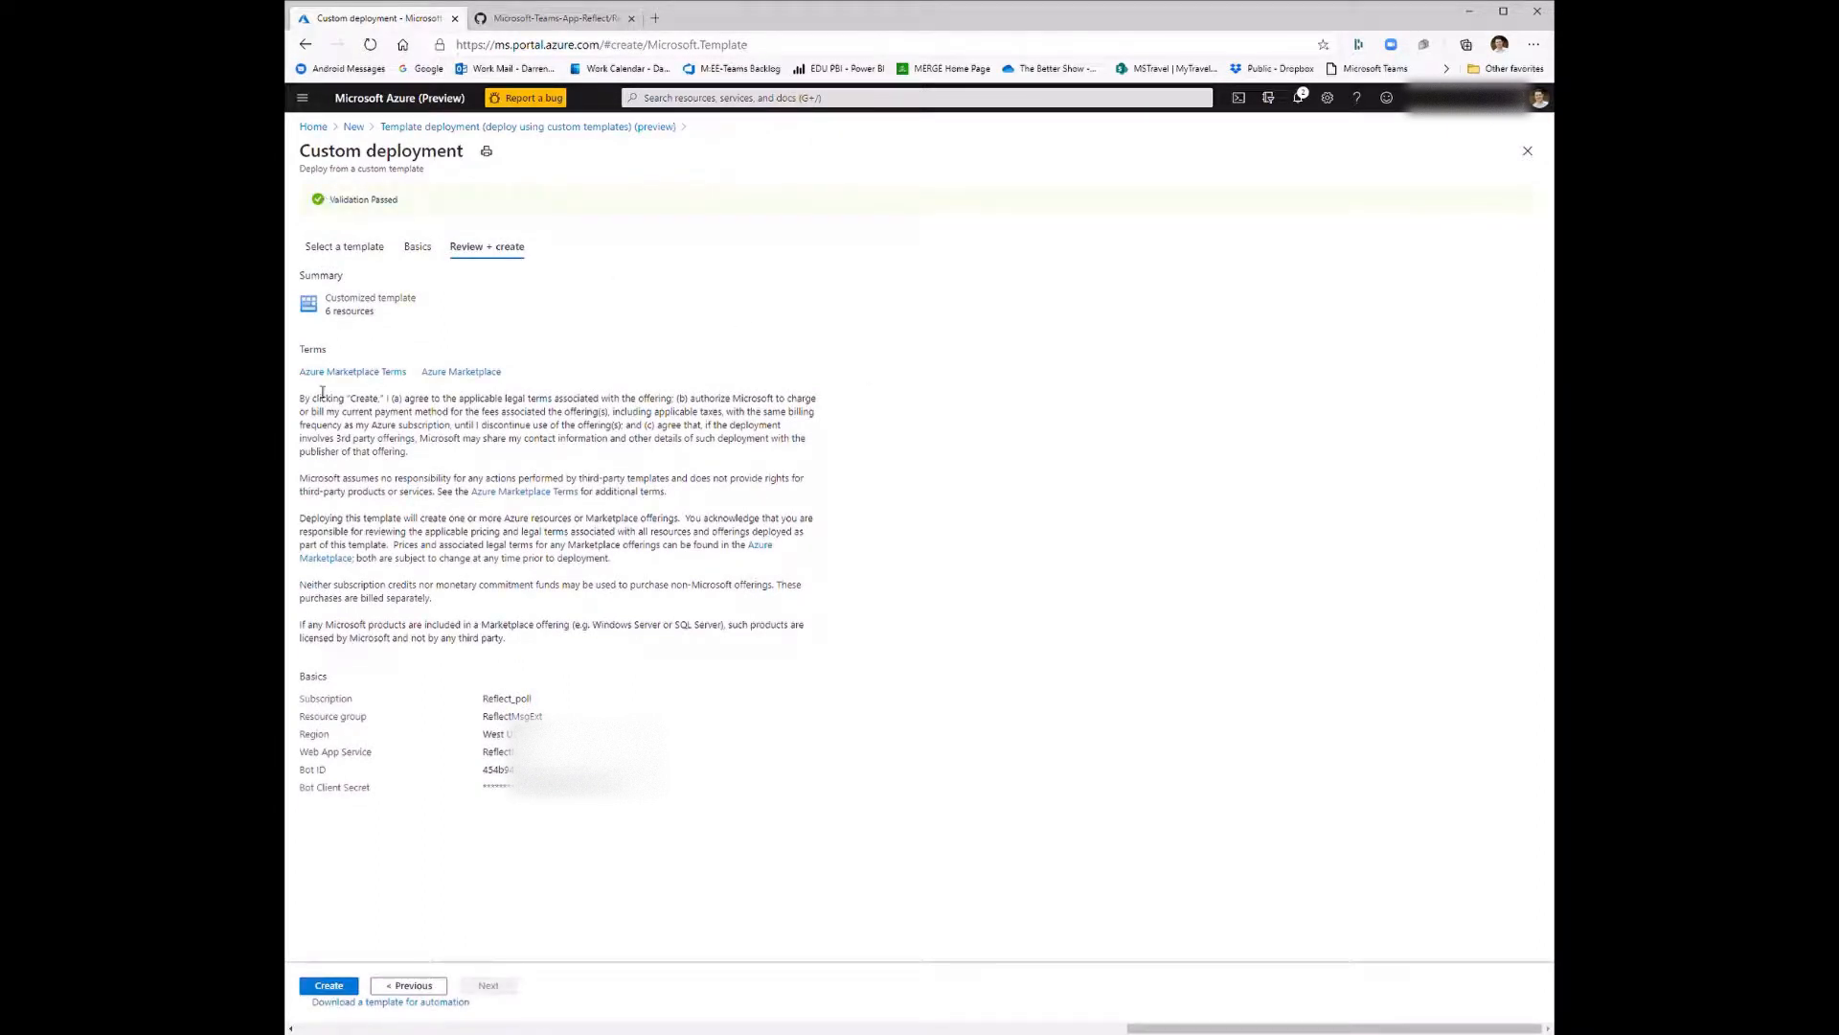
left_click(327, 986)
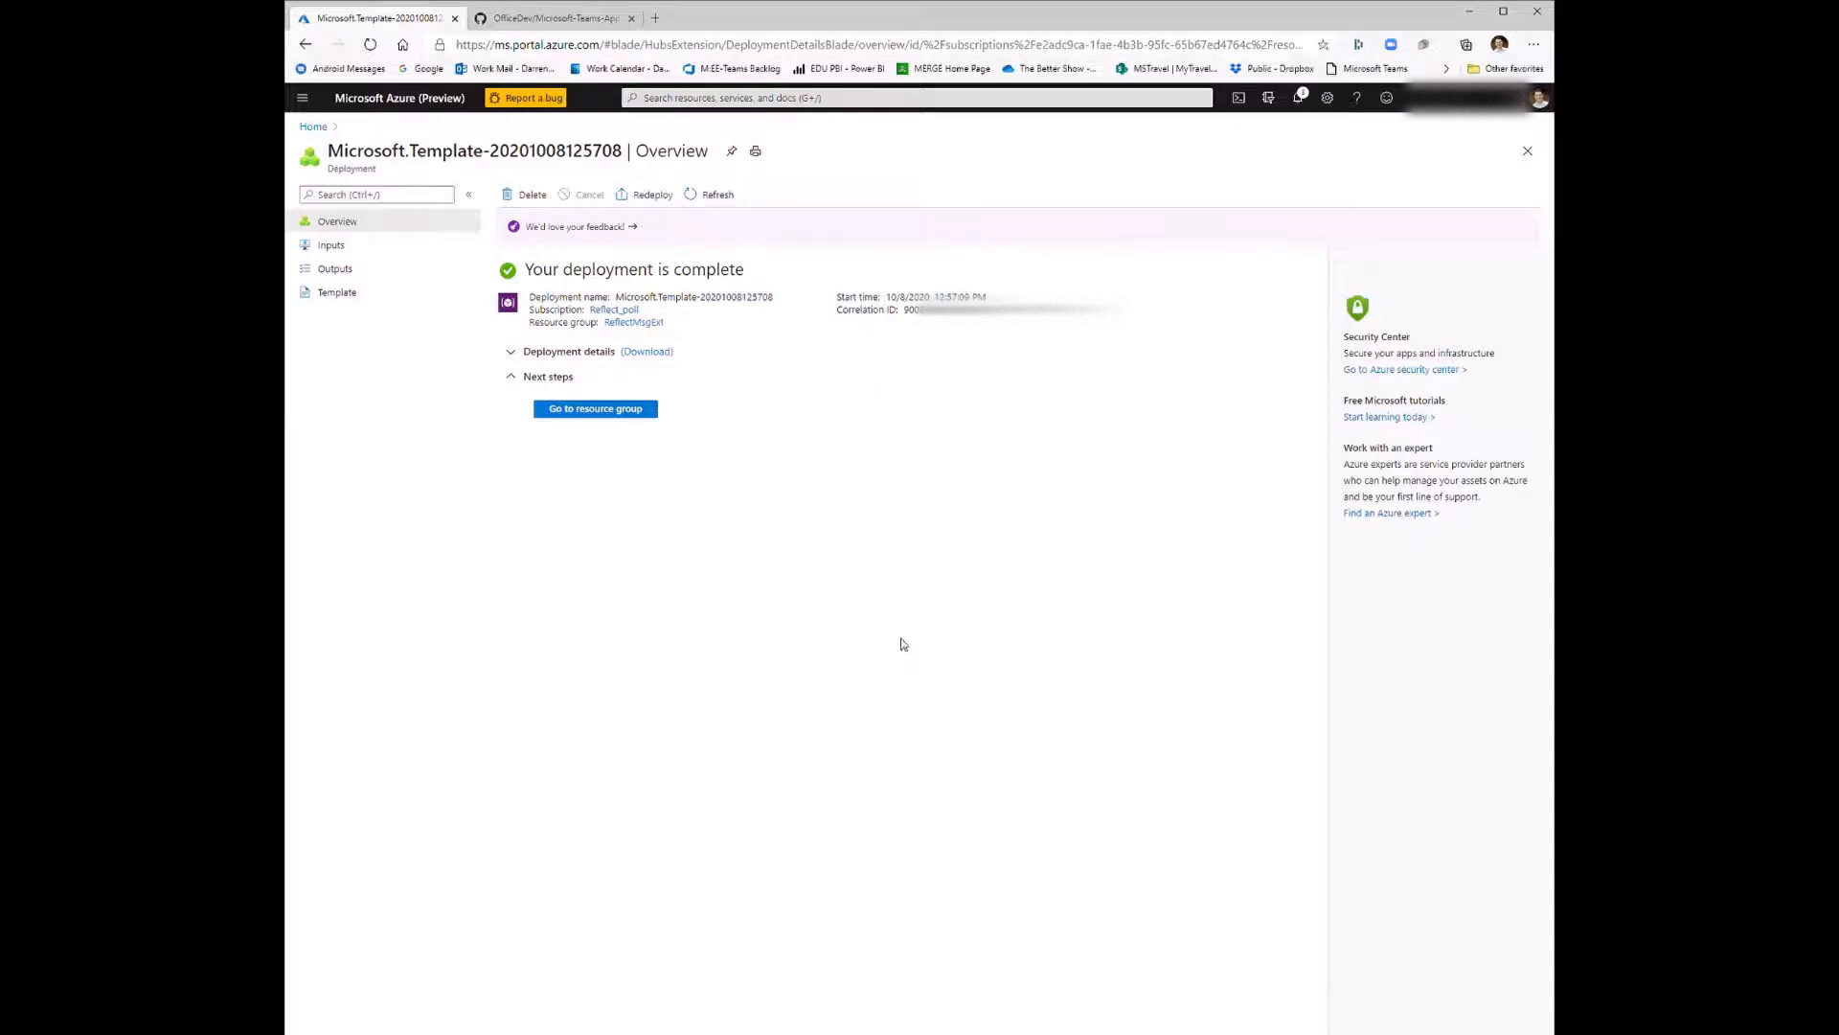
Step: Go to the deployed ReflectMsgExt resource group and open the channel settings of its Web App Bot
left_click(596, 409)
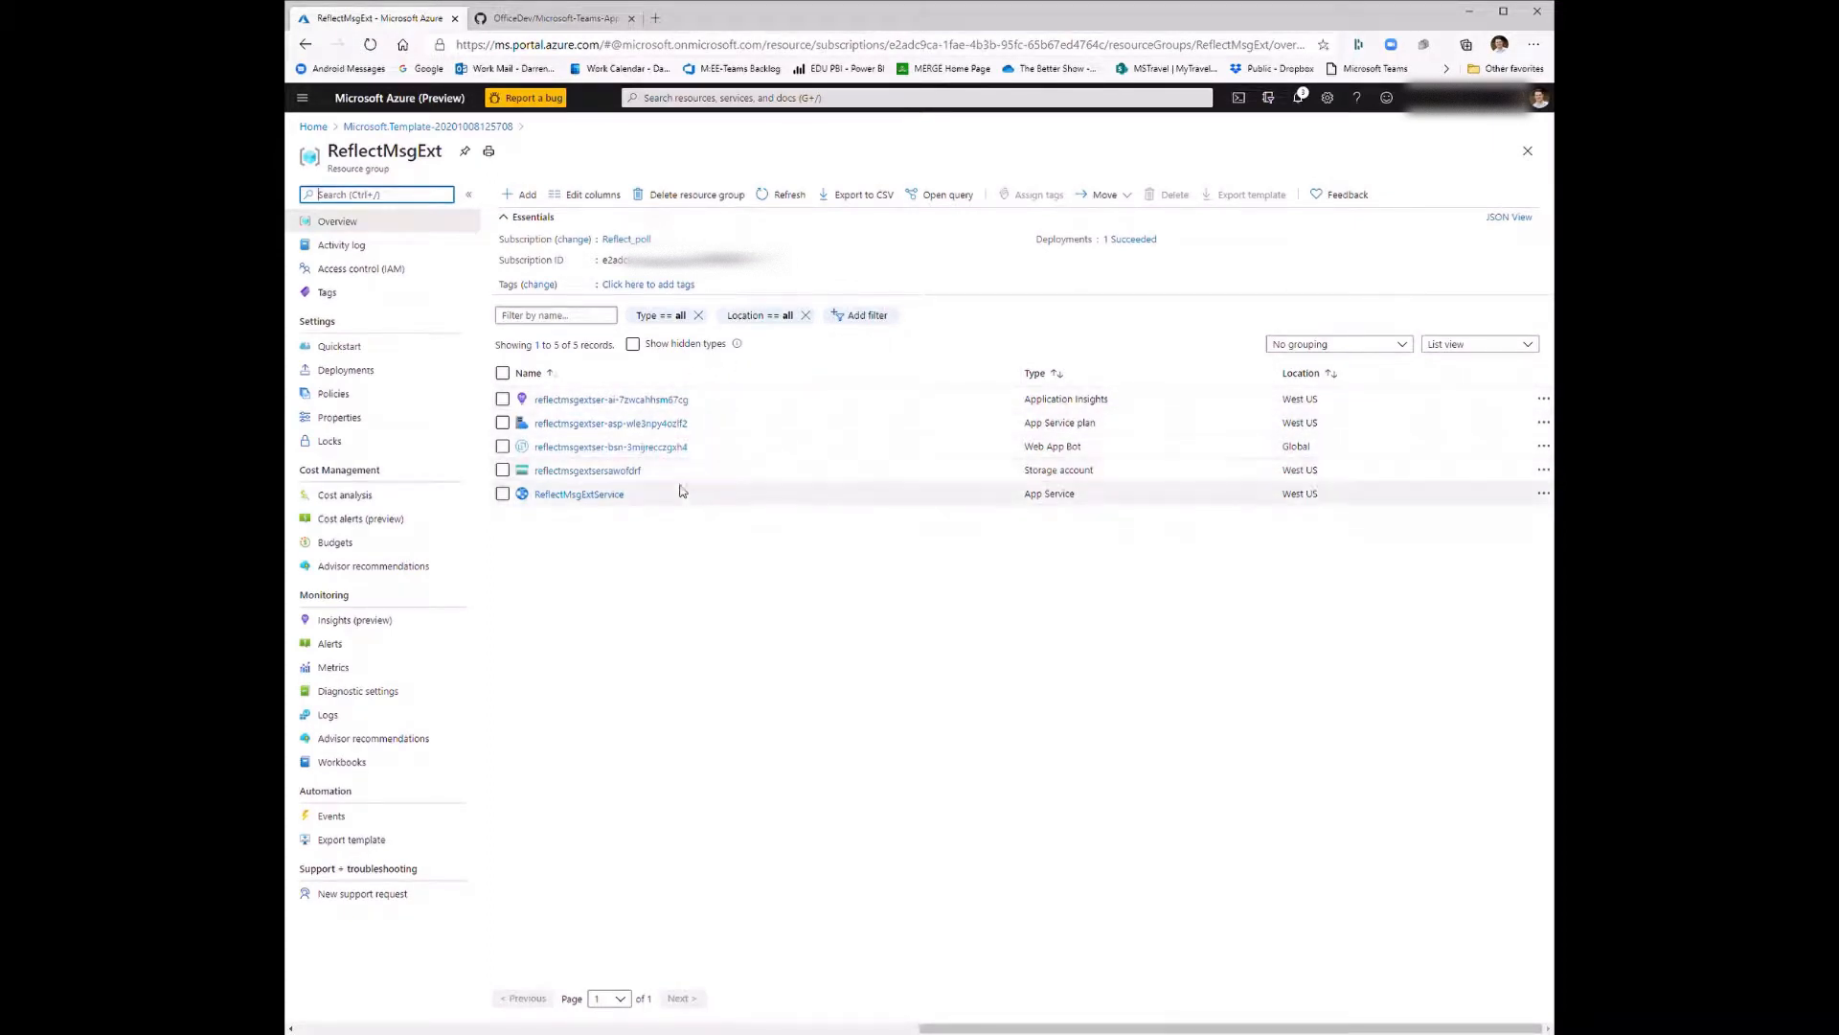
left_click(922, 454)
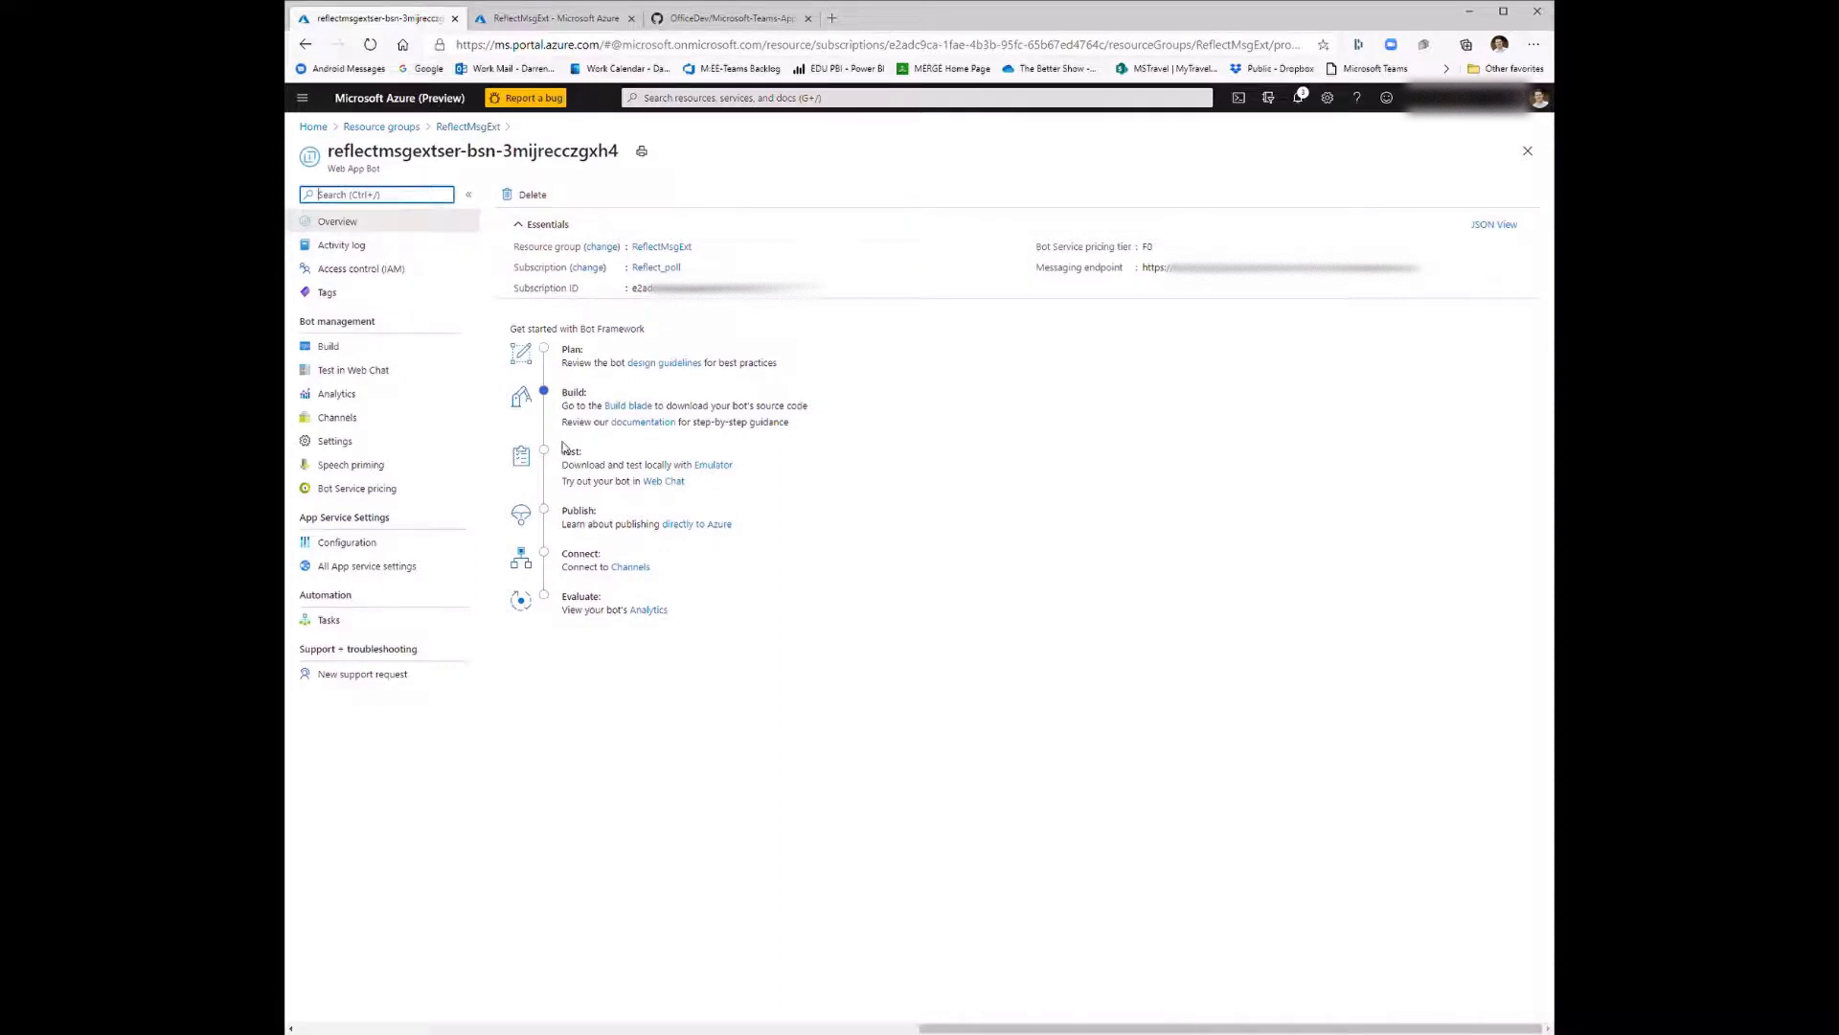
left_click(336, 418)
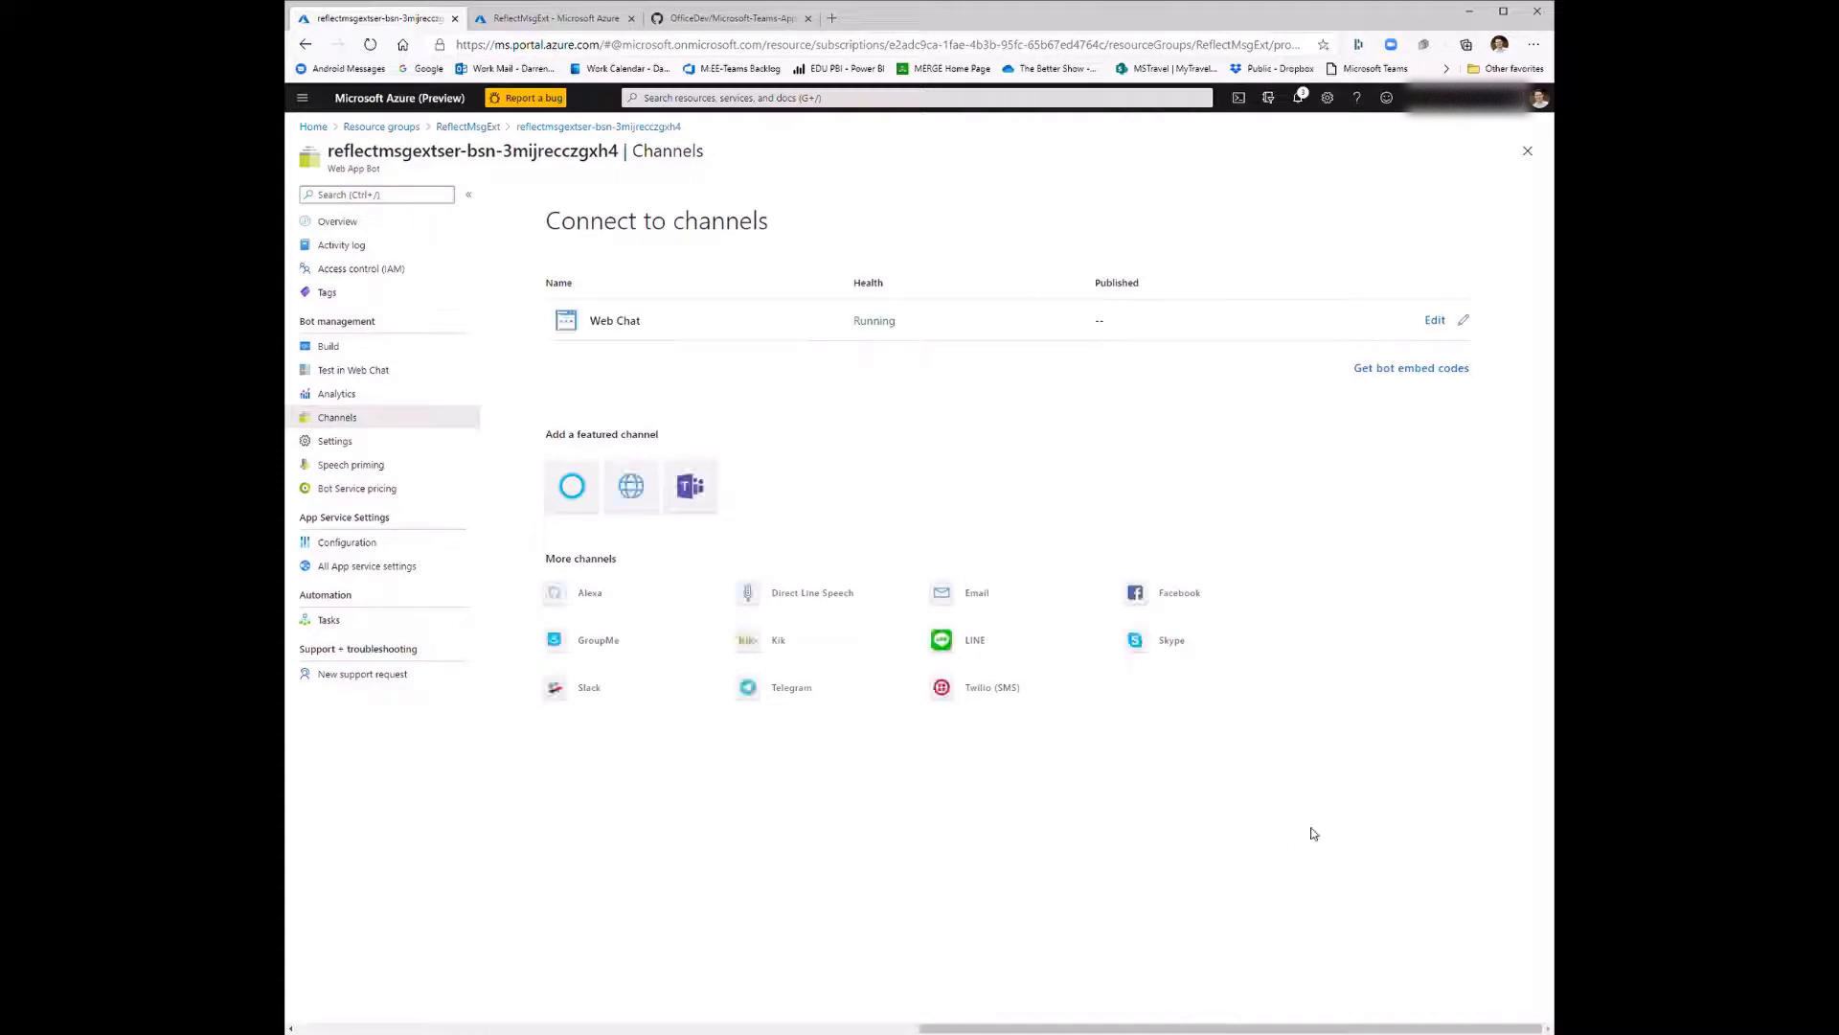
Step: Add the Microsoft Teams channel to the bot with Microsoft Teams Commercial messaging and agree to the terms of service
left_click(692, 488)
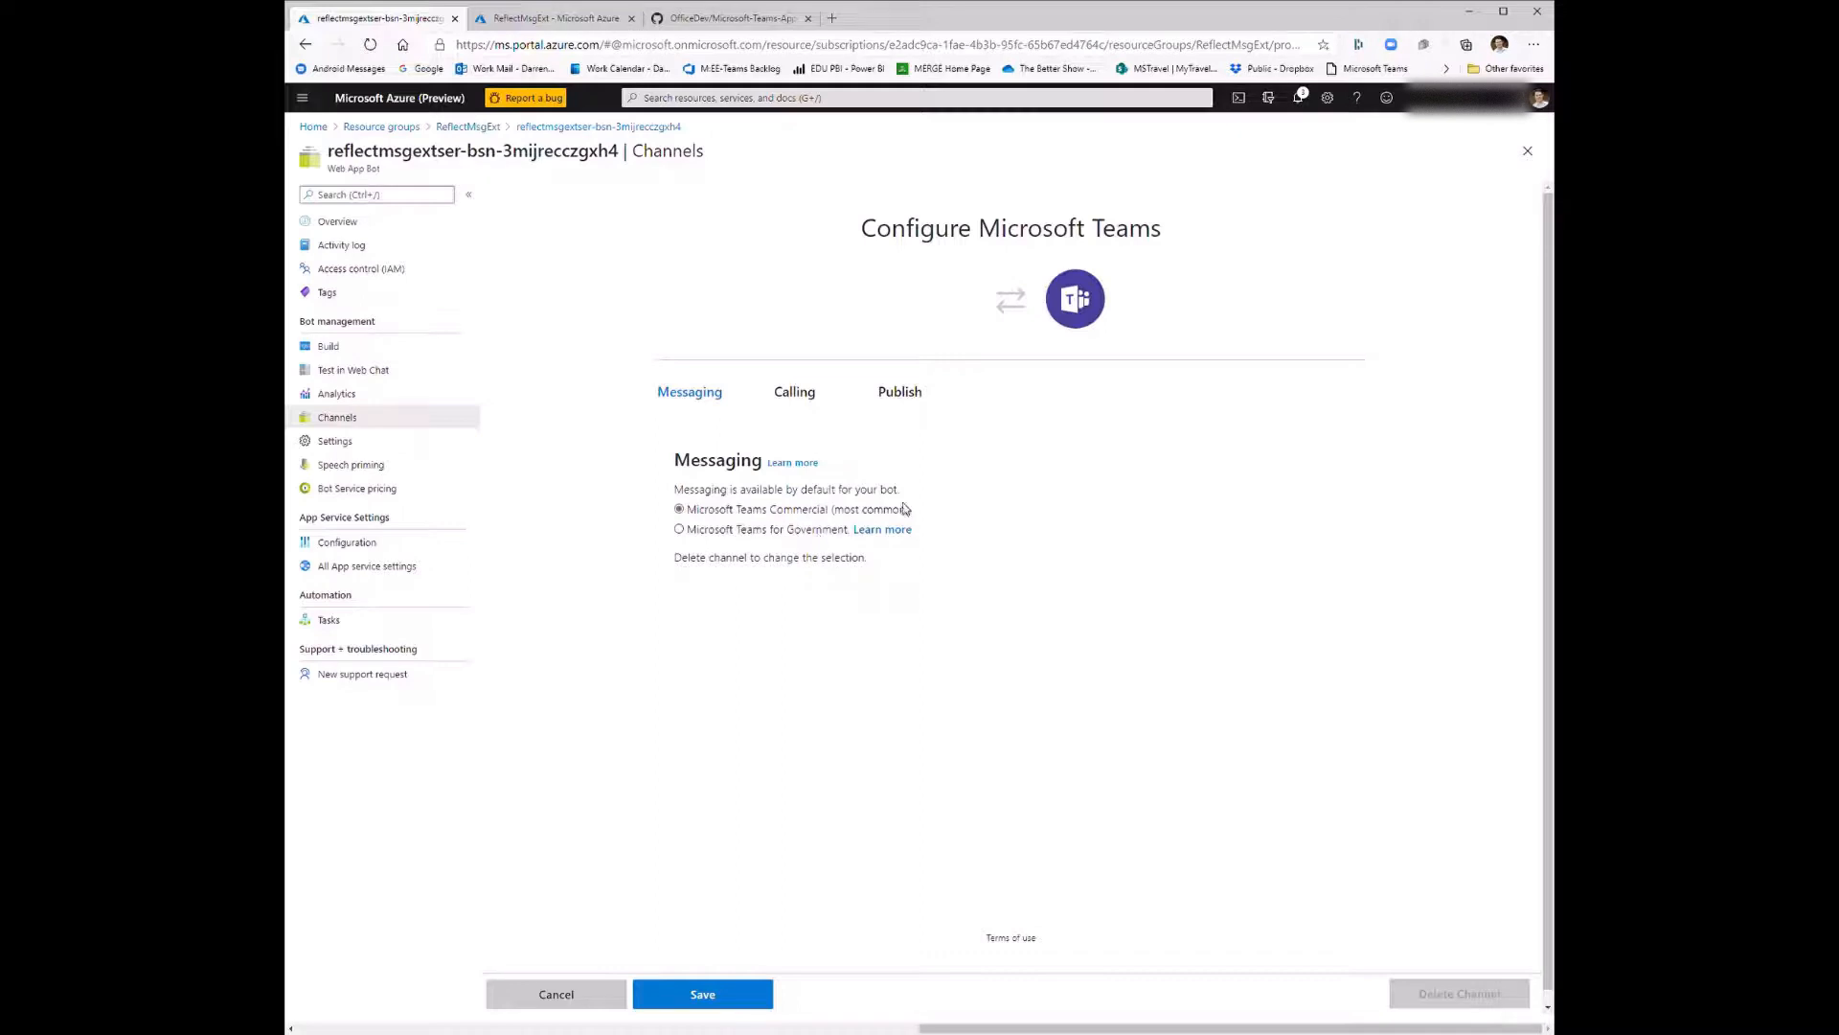
left_click(719, 984)
left_click(703, 996)
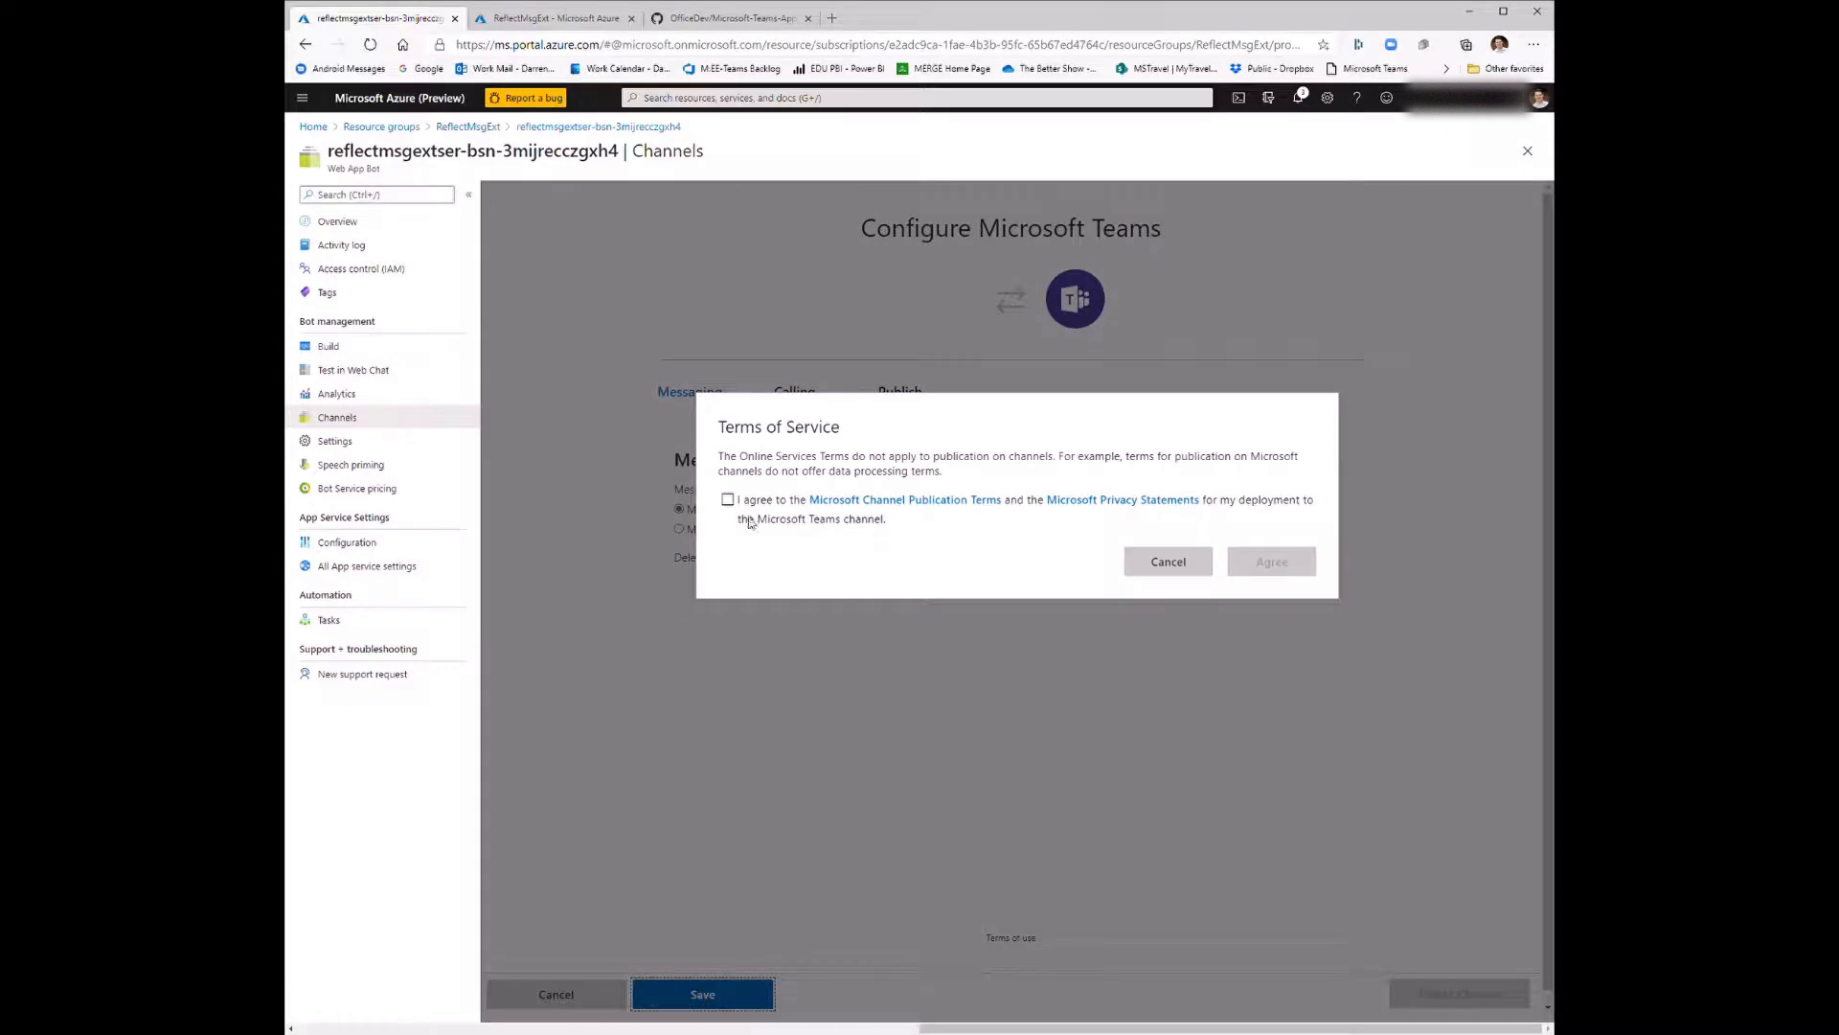
left_click(727, 499)
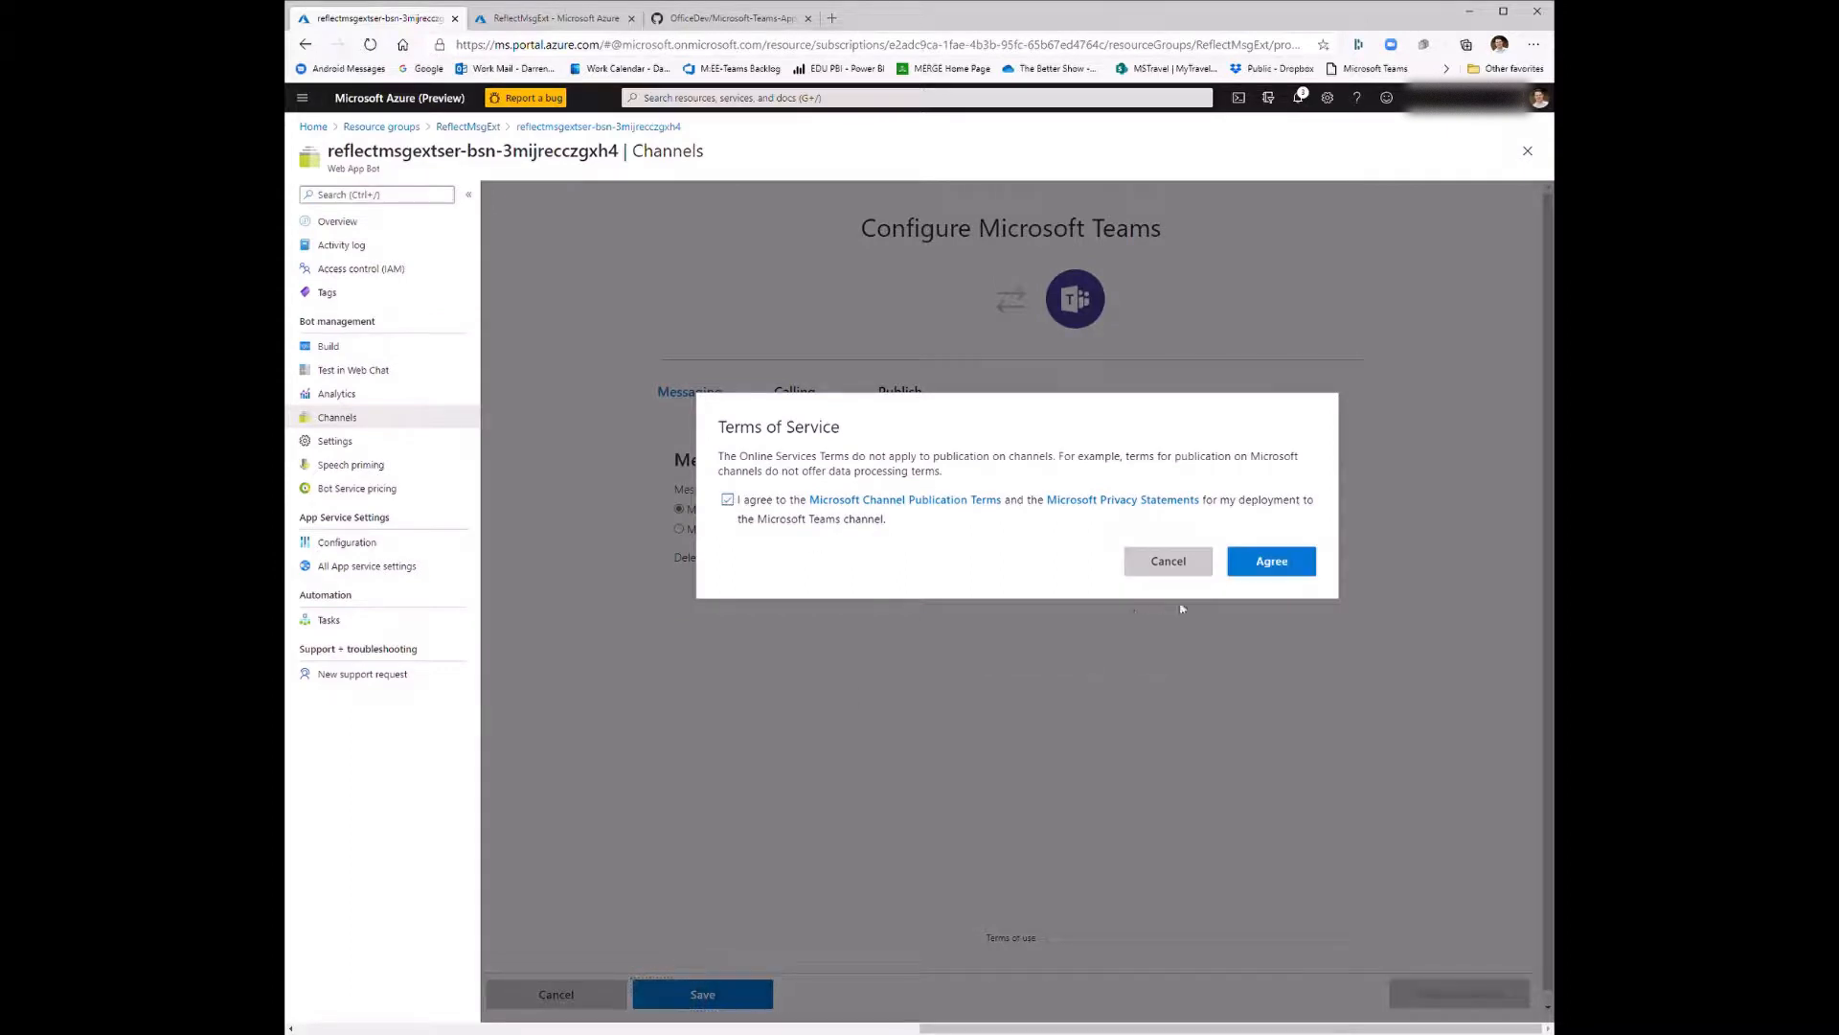
left_click(1286, 565)
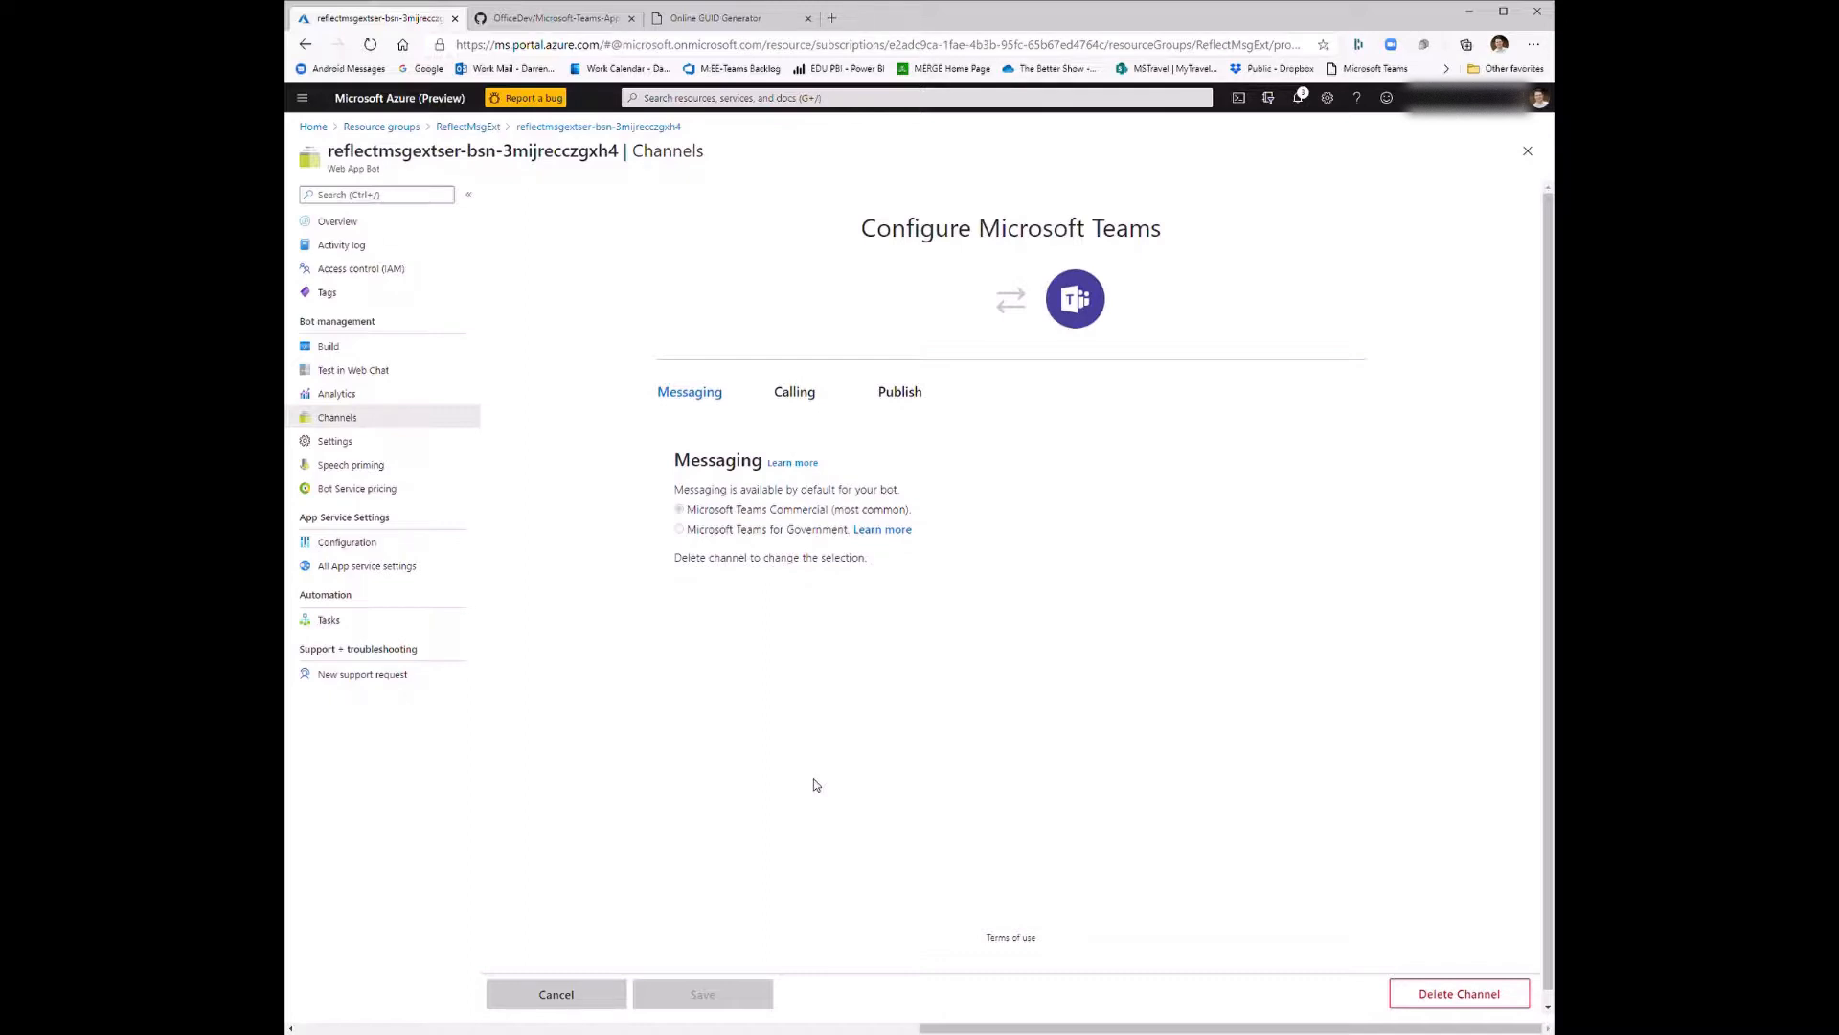
Step: Switch to the Microsoft-Teams-App-Reflect repository on GitHub and open manifest.json from the Manifest folder
left_click(530, 22)
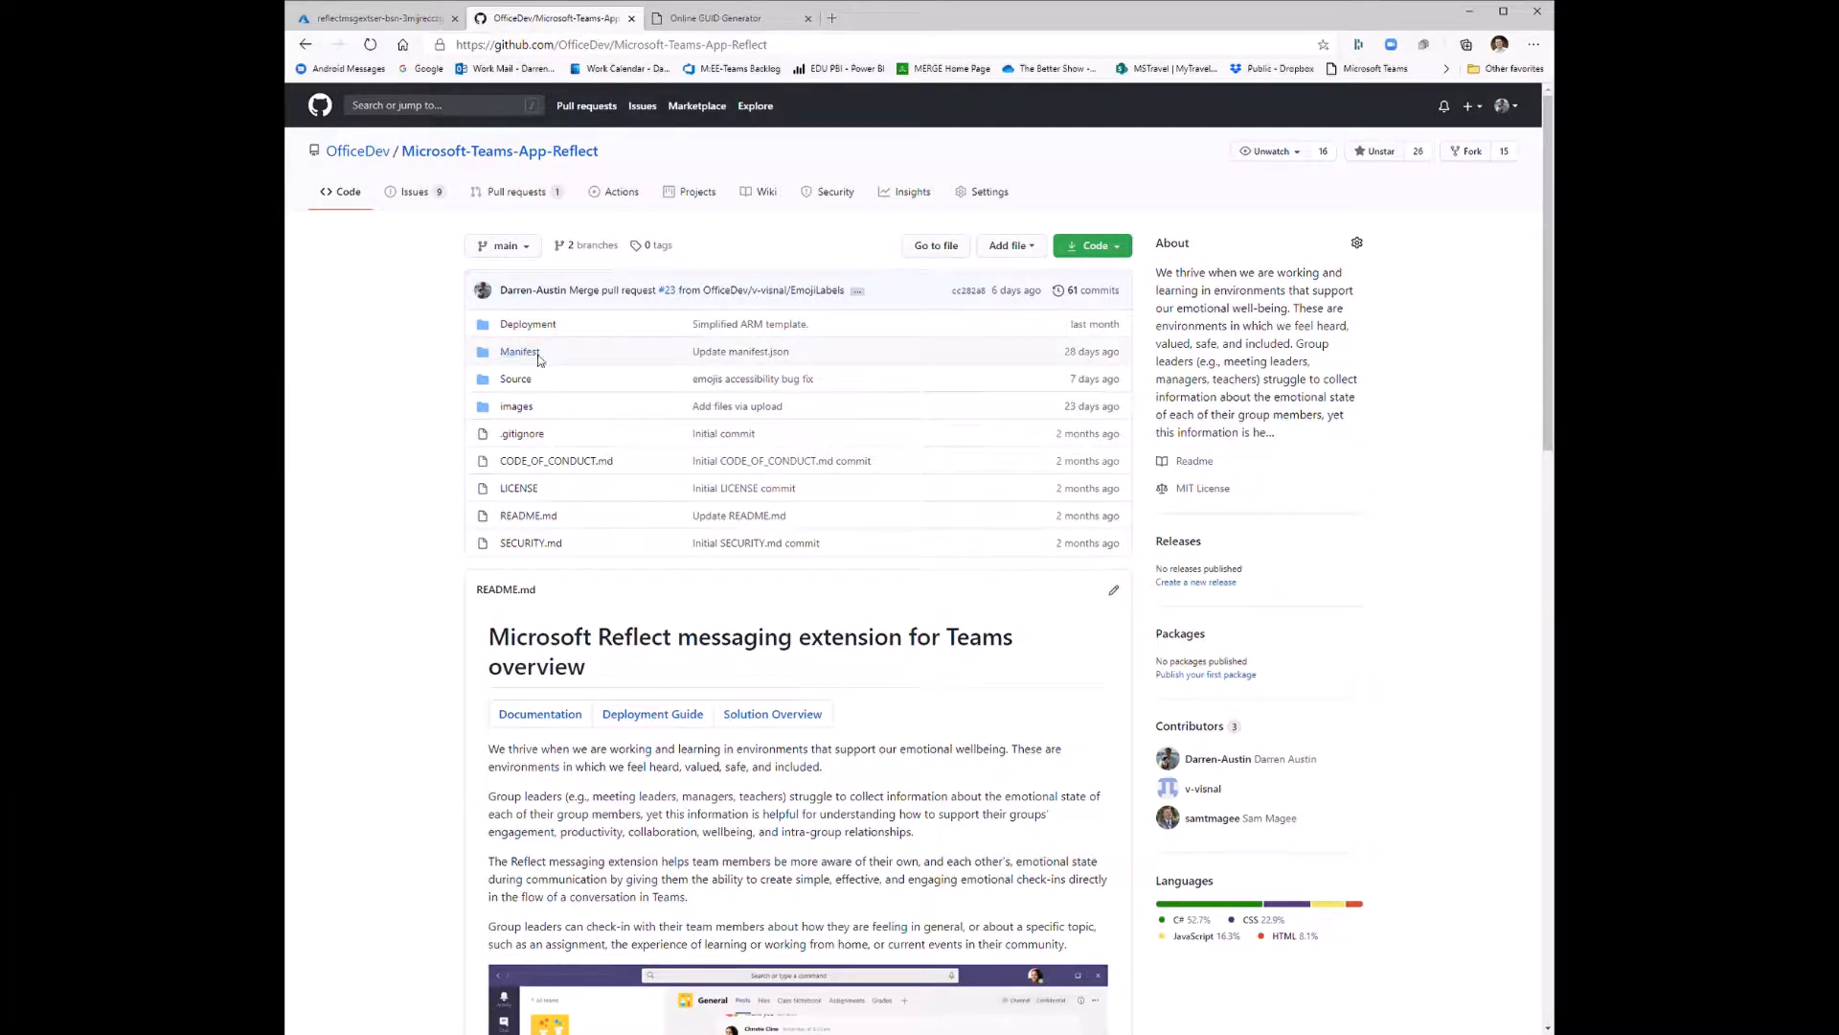
left_click(538, 354)
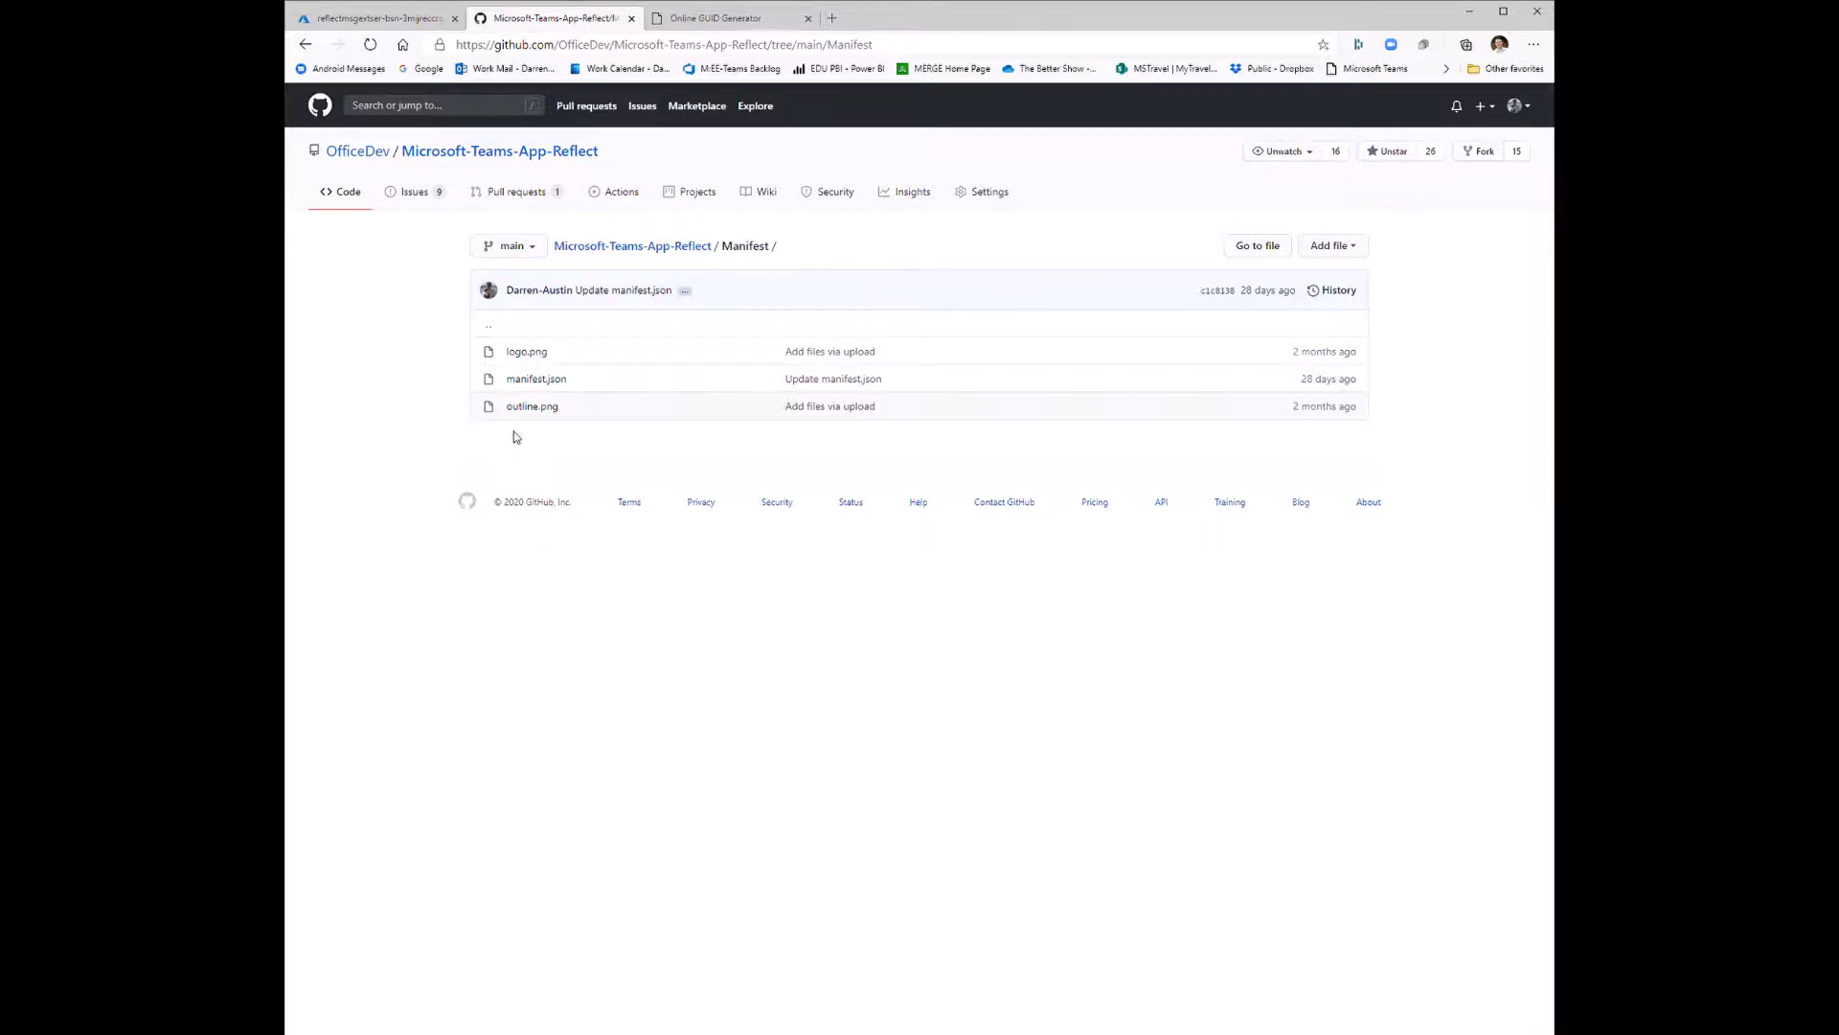
left_click(545, 386)
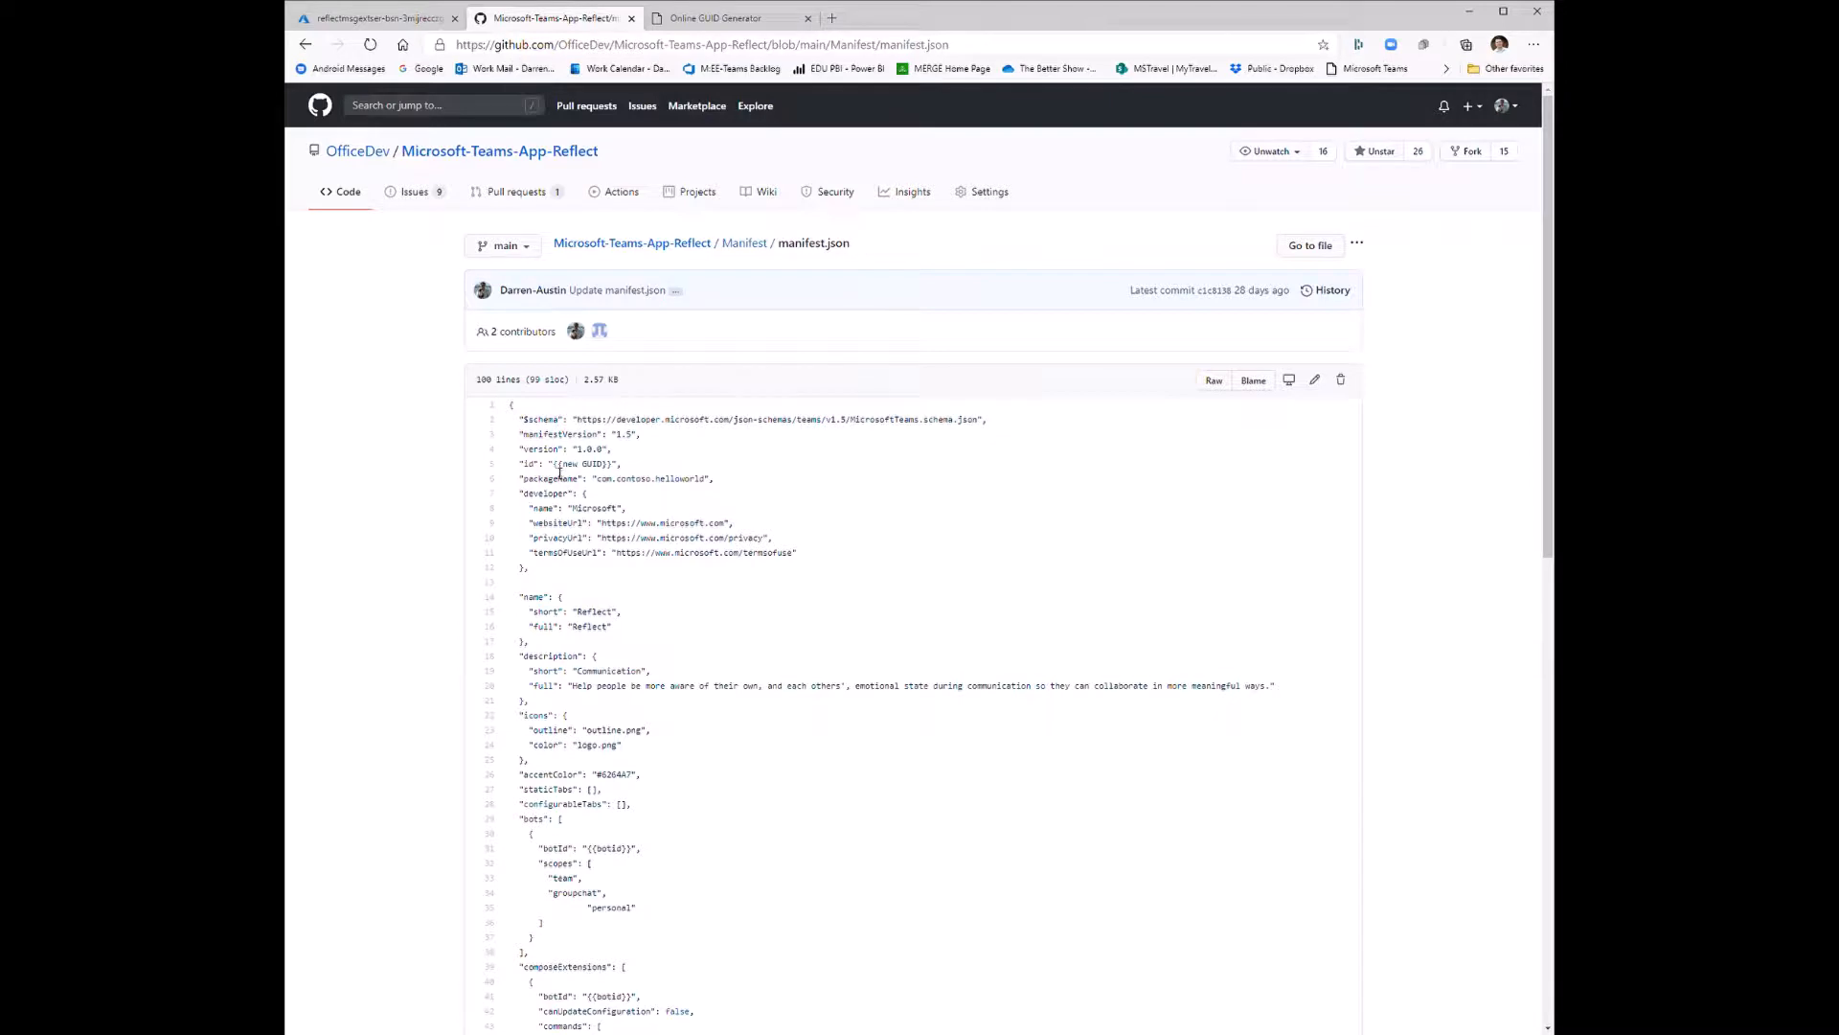
Step: Highlight the manifest's {{new GUID}} placeholder and select the generated GUID on the Online GUID Generator page
left_click_drag(553, 466, 617, 470)
left_click(702, 21)
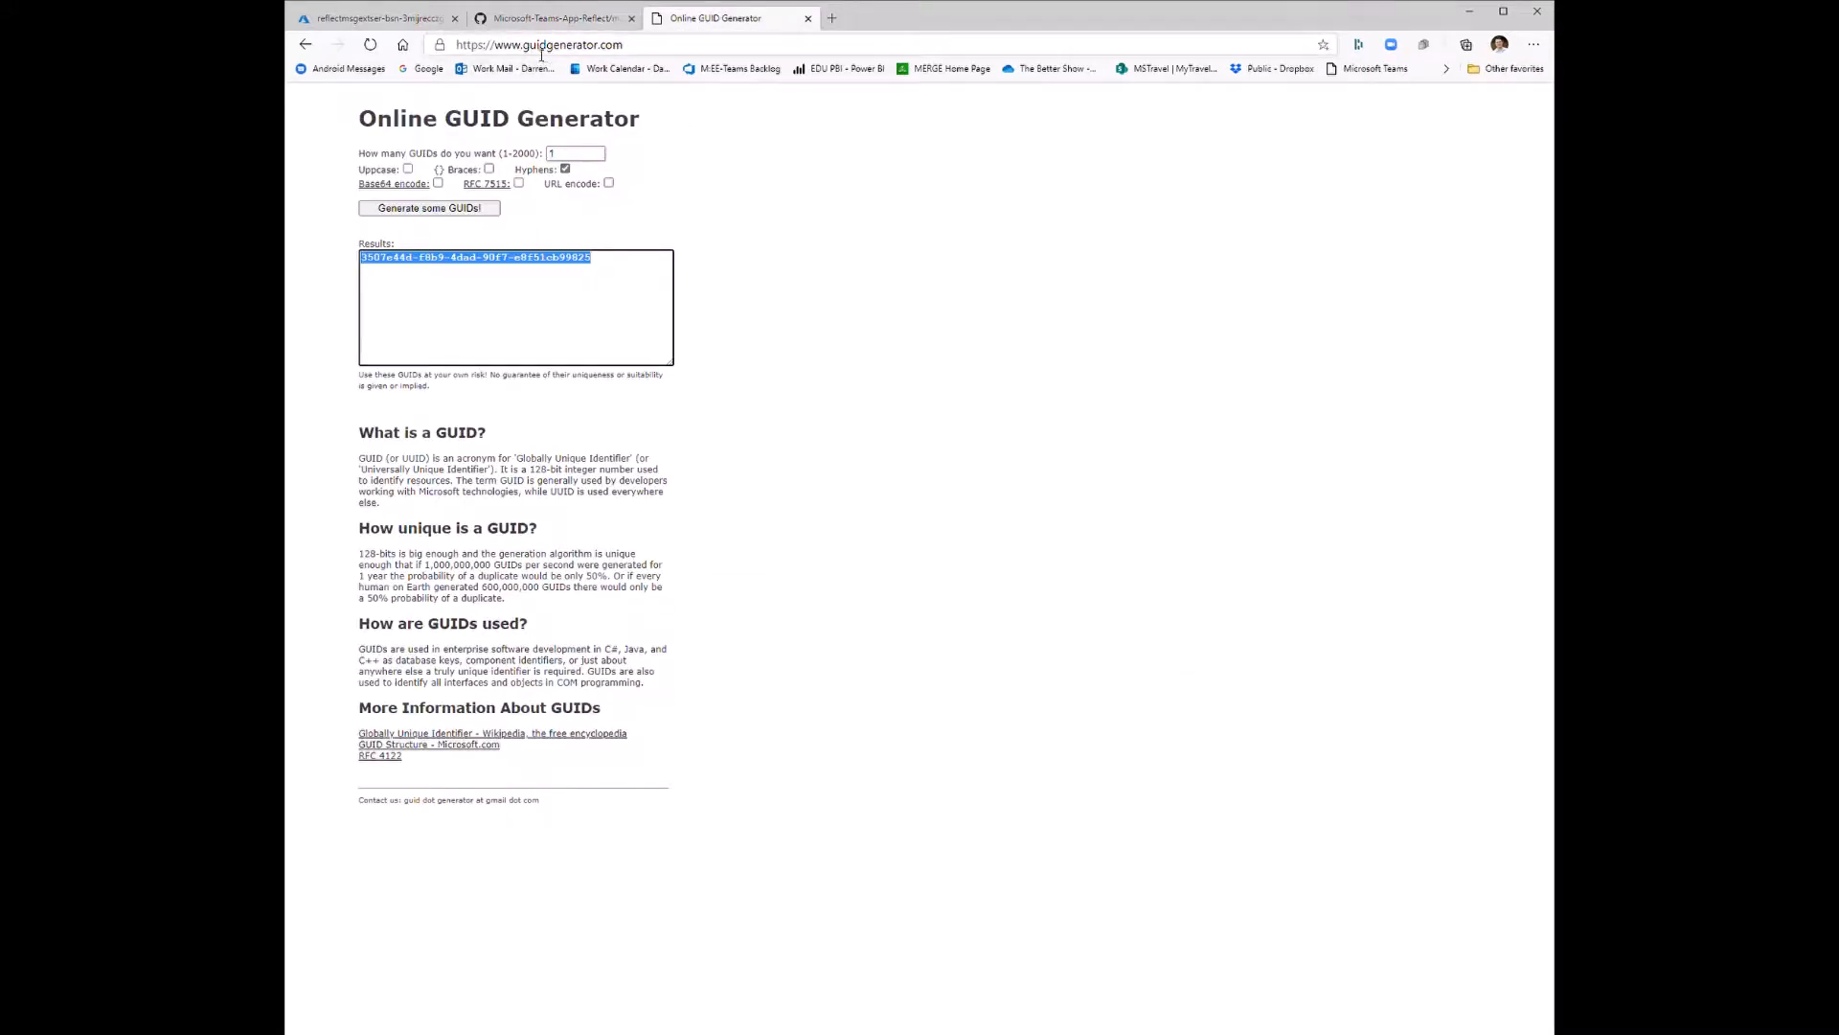
left_click(618, 269)
left_click_drag(621, 268, 345, 259)
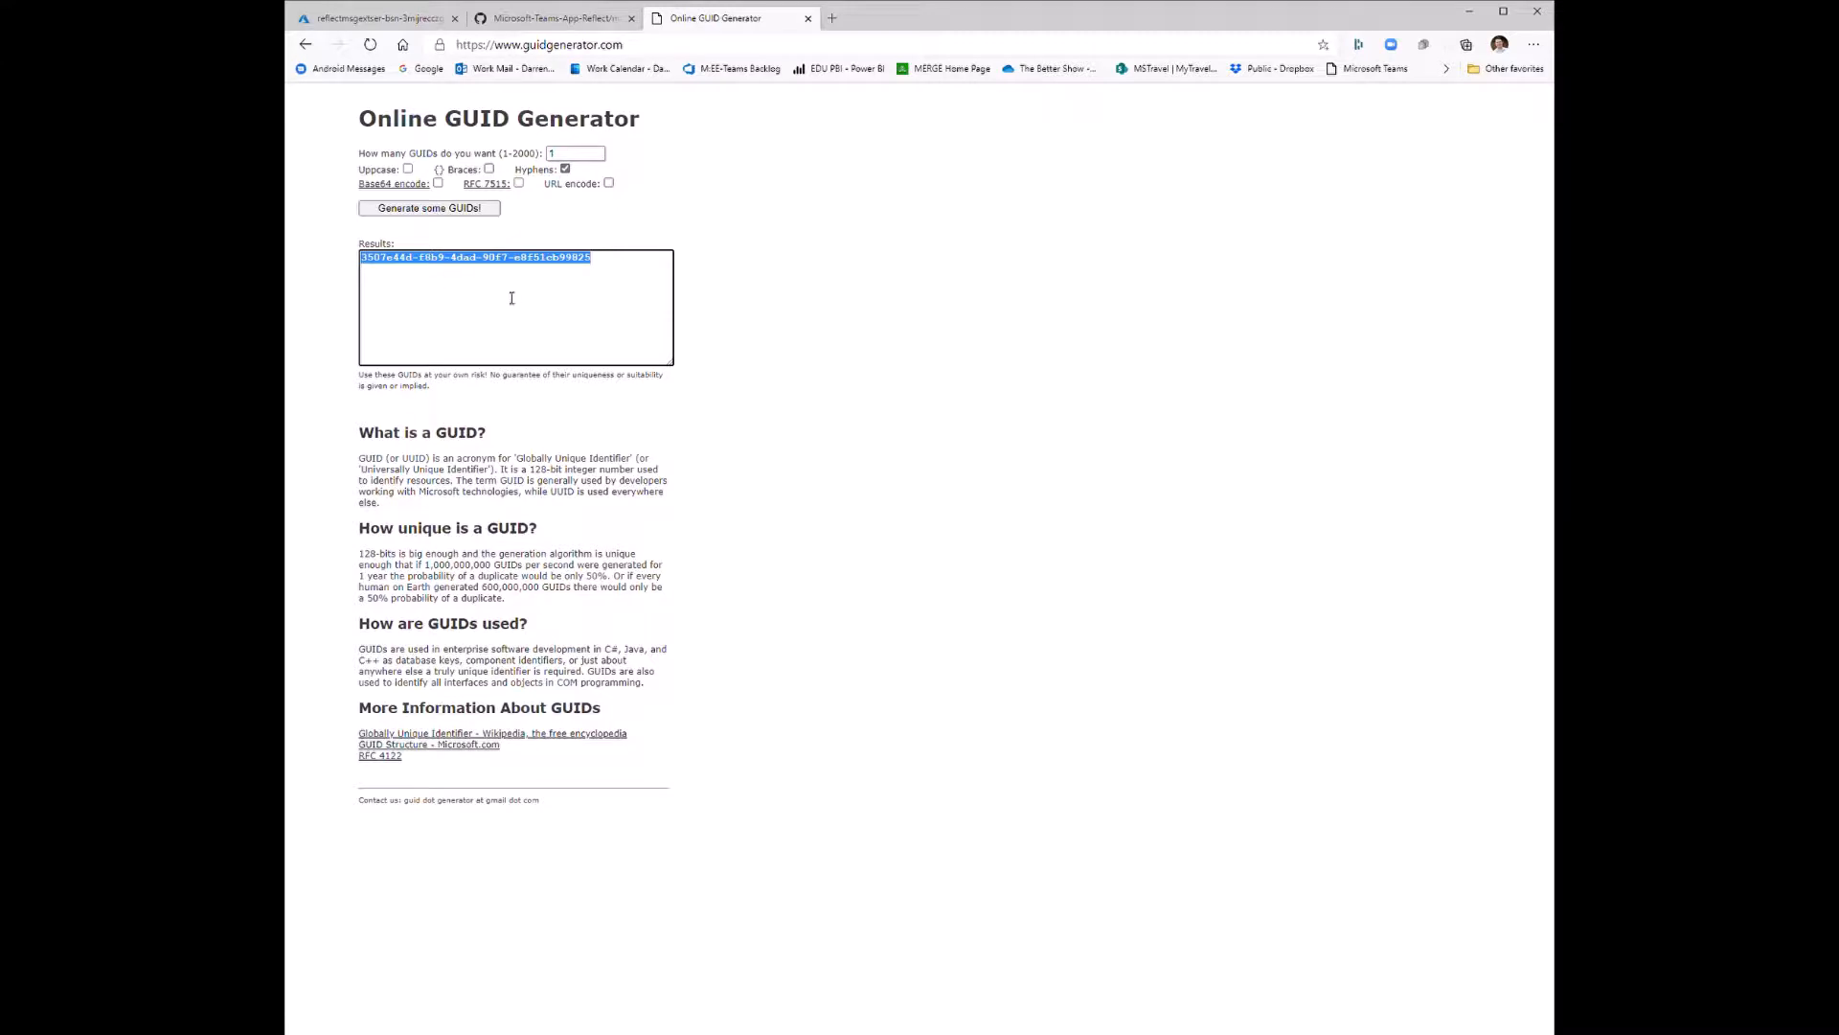
Step: Back in manifest.json on GitHub, examine the id and both botId placeholders, and return to the Manifest folder
left_click(567, 21)
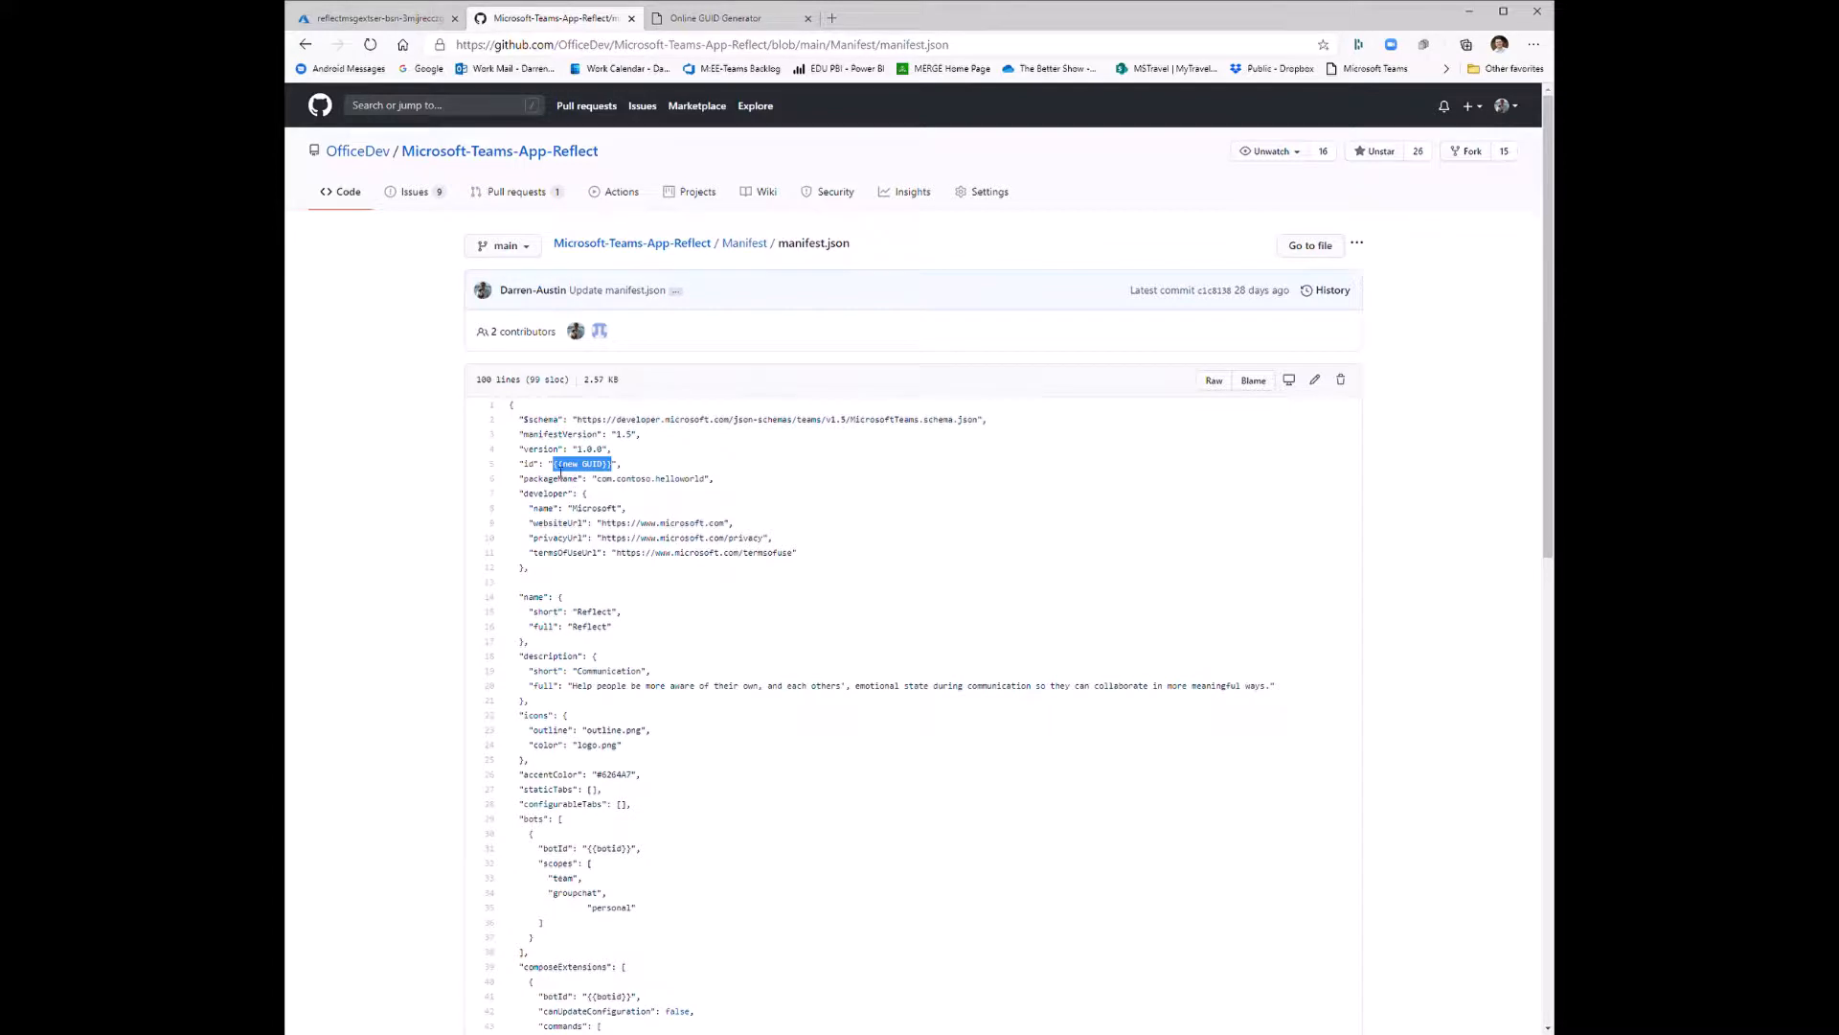
left_click(564, 472)
left_click_drag(554, 464, 617, 467)
left_click(599, 853)
left_click_drag(587, 853, 635, 852)
scroll(726, 821, "down", 3)
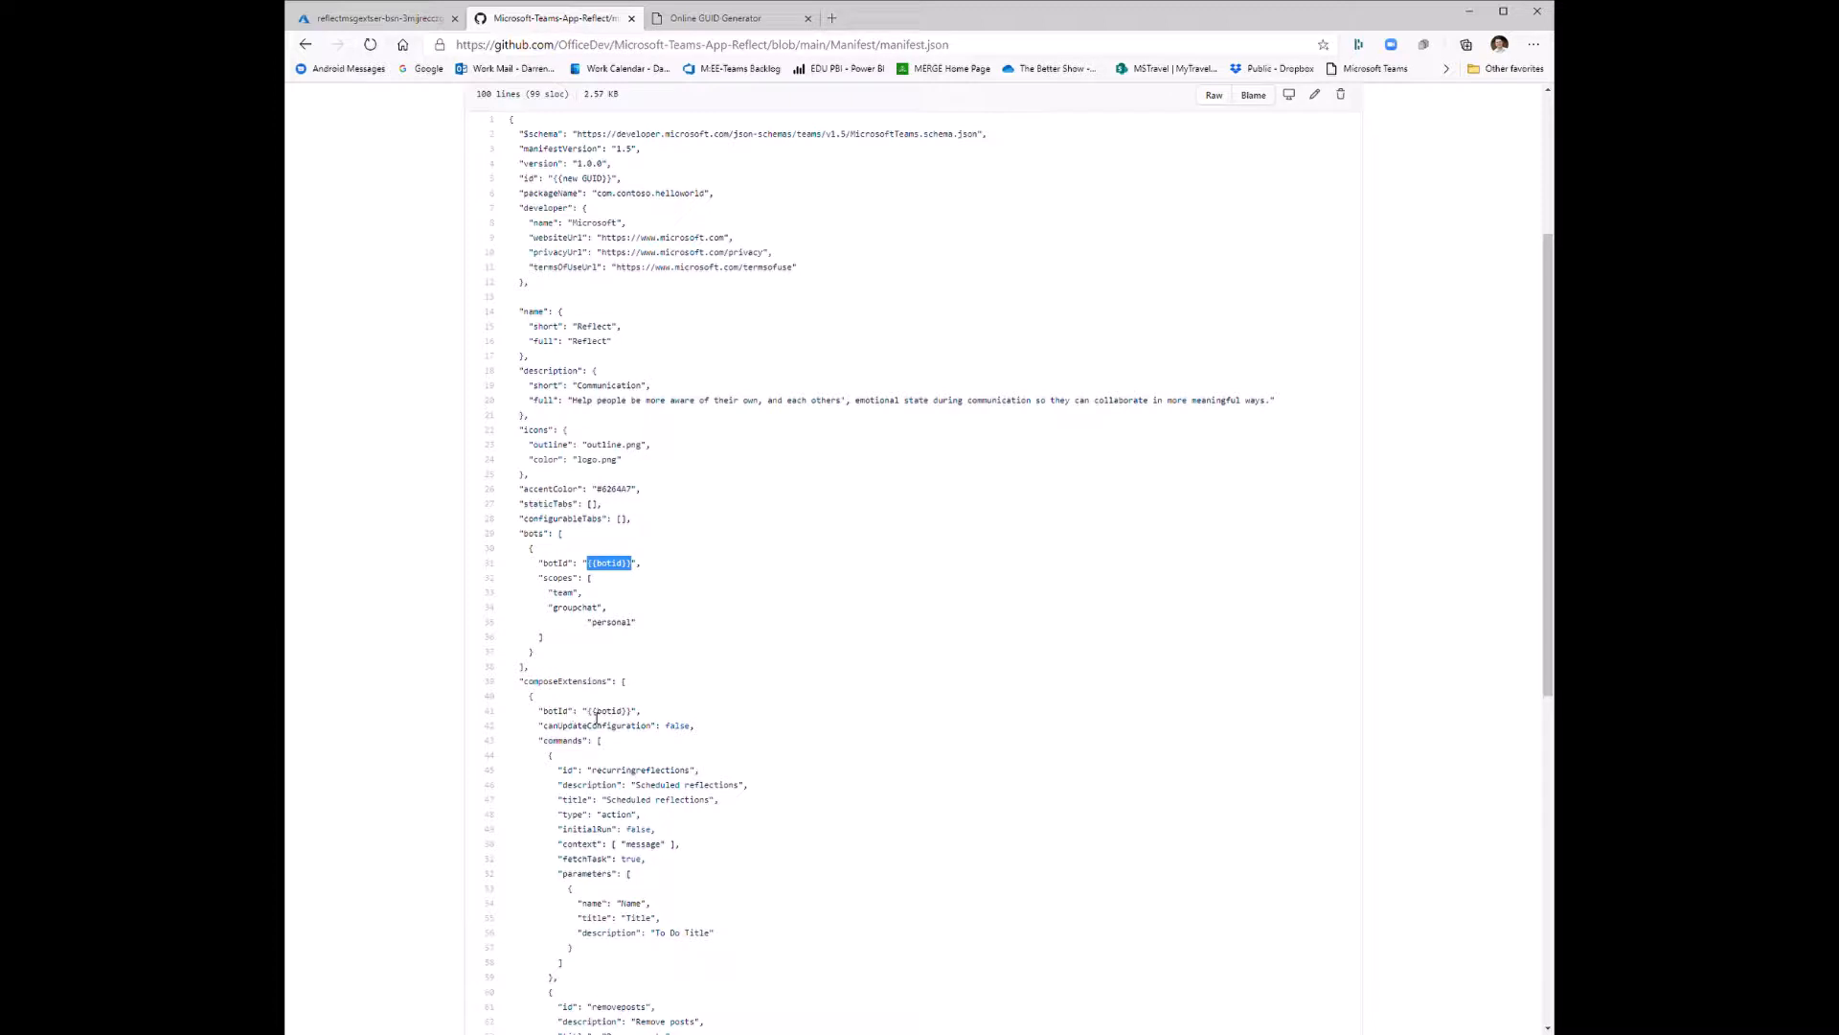
left_click_drag(589, 711, 632, 713)
scroll(668, 726, "up", 3)
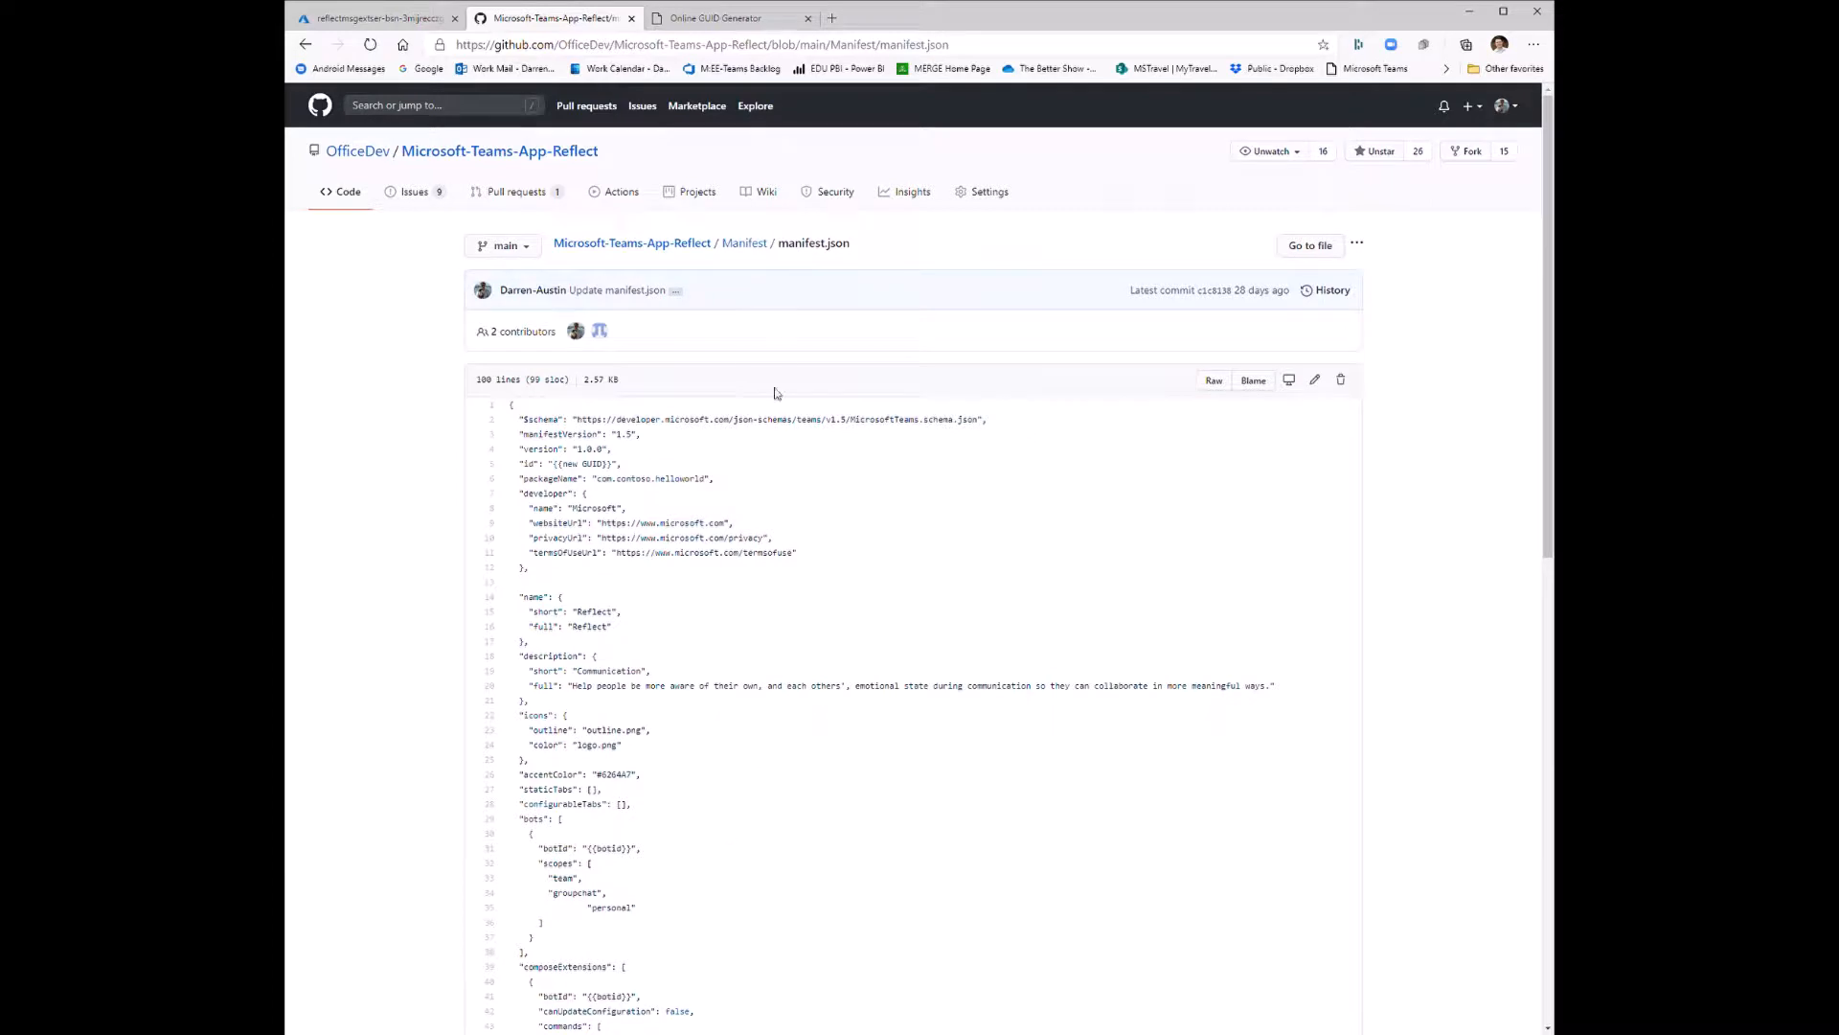
left_click(747, 245)
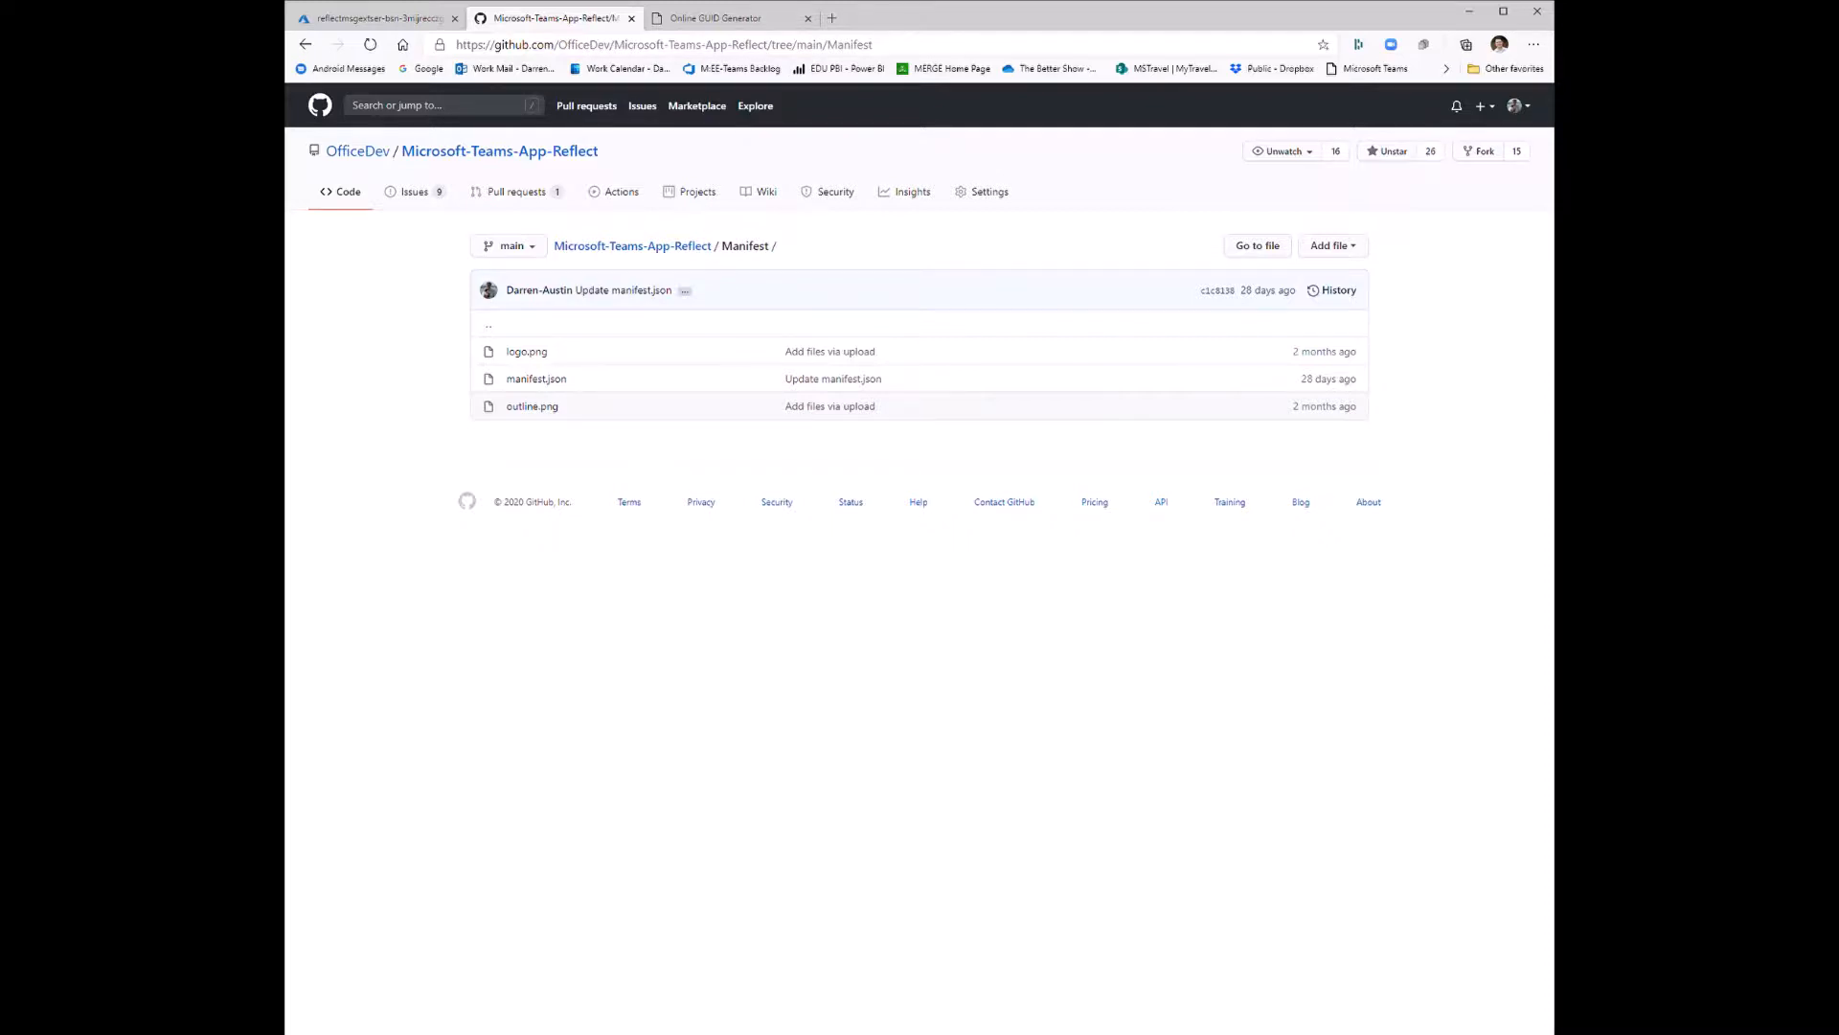
Step: Switch to the Microsoft Teams admin center and open the page for managing Teams apps
key("alt+Tab")
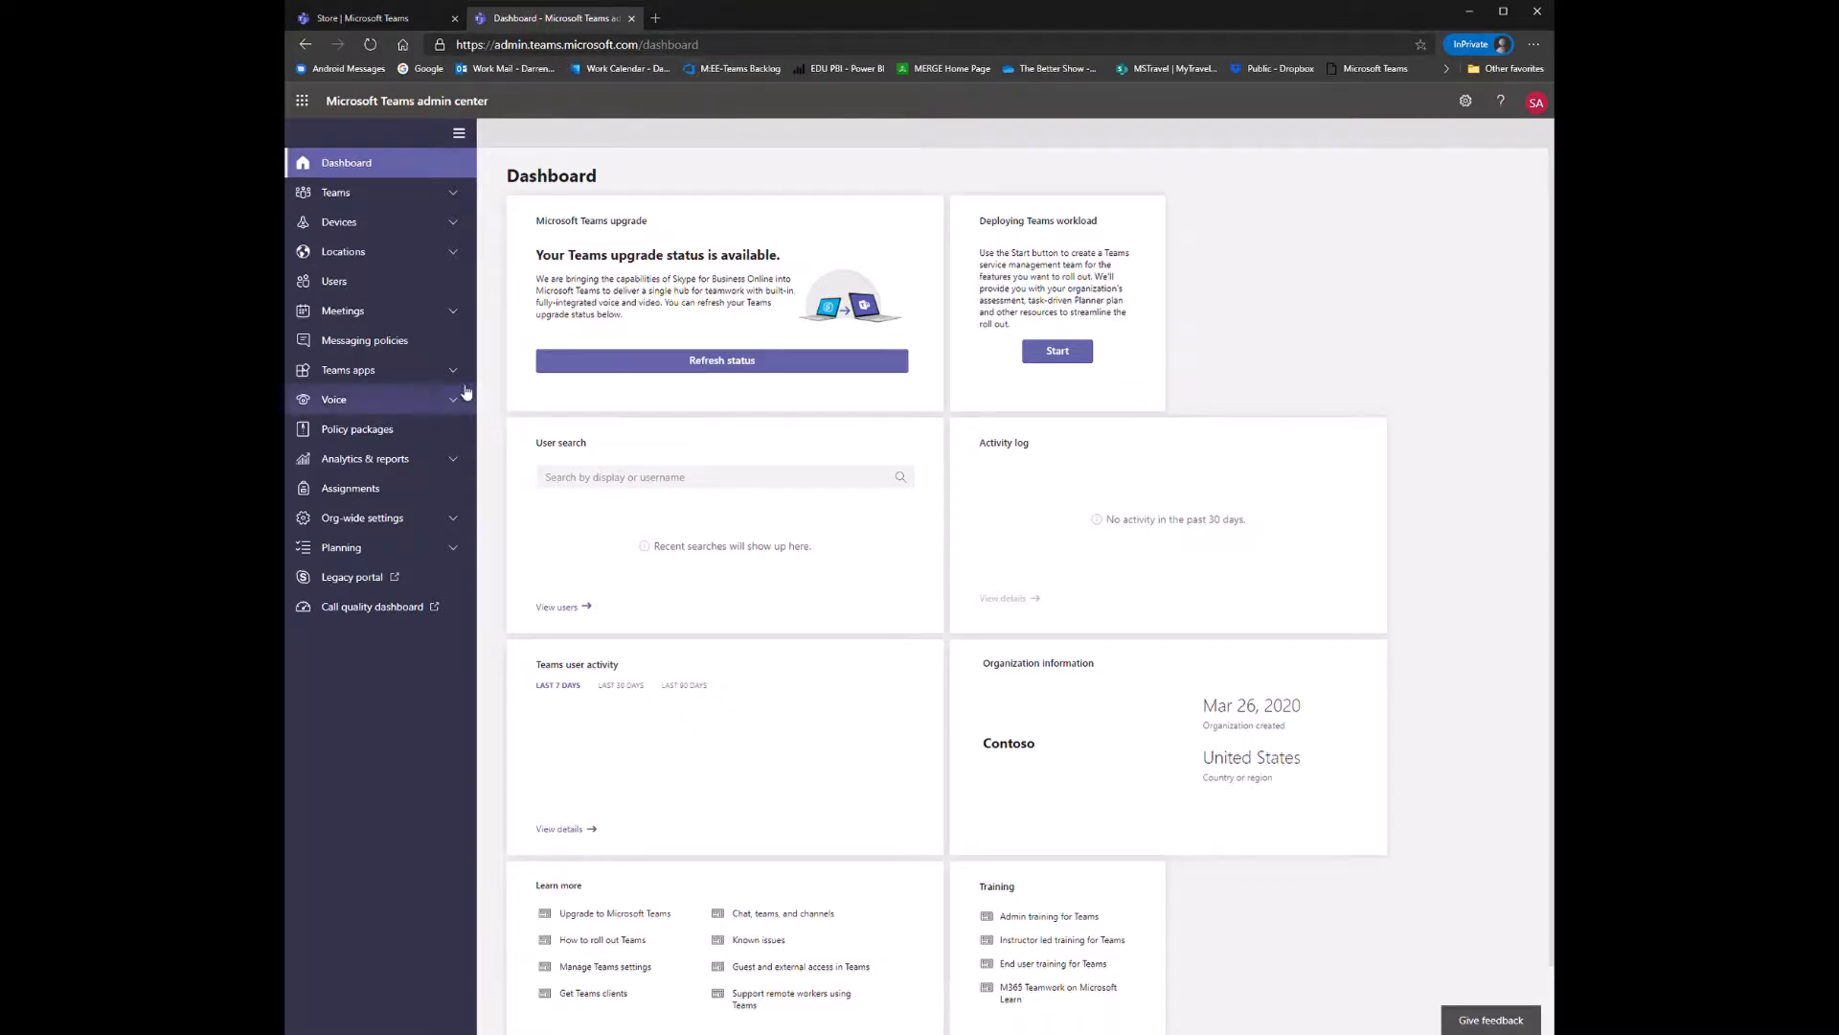
left_click(364, 369)
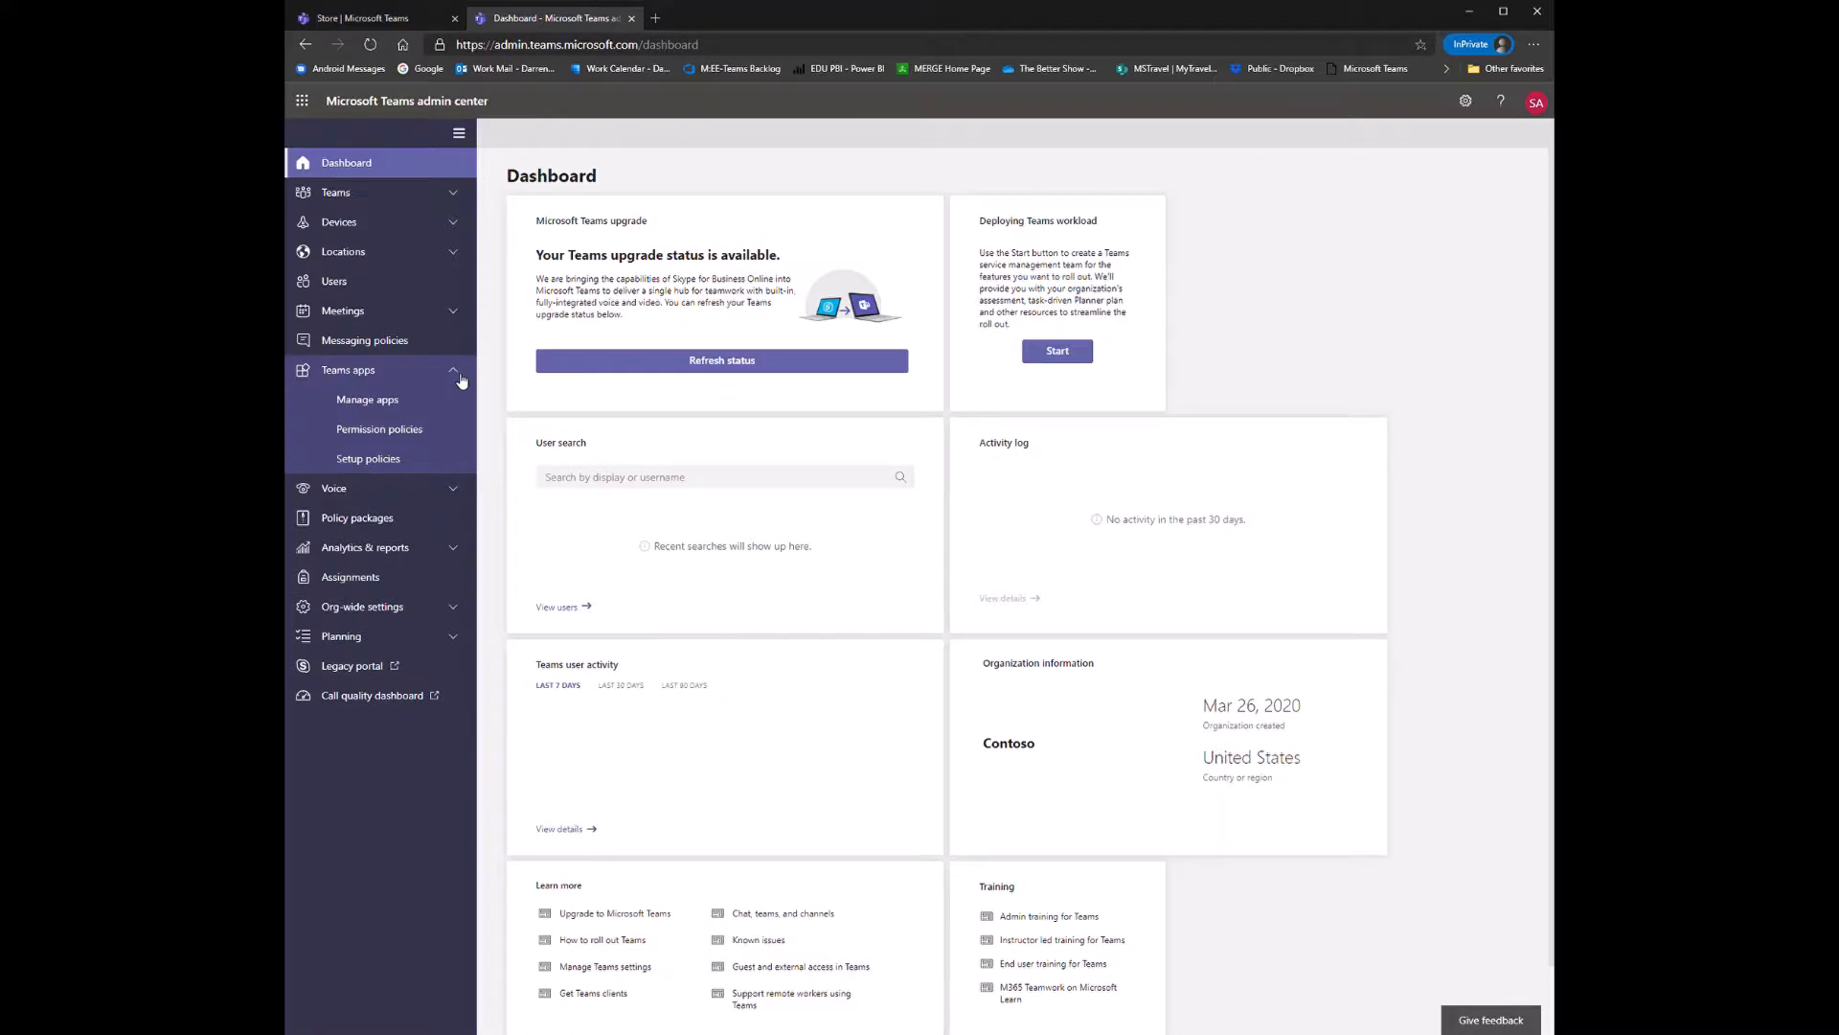
left_click(353, 388)
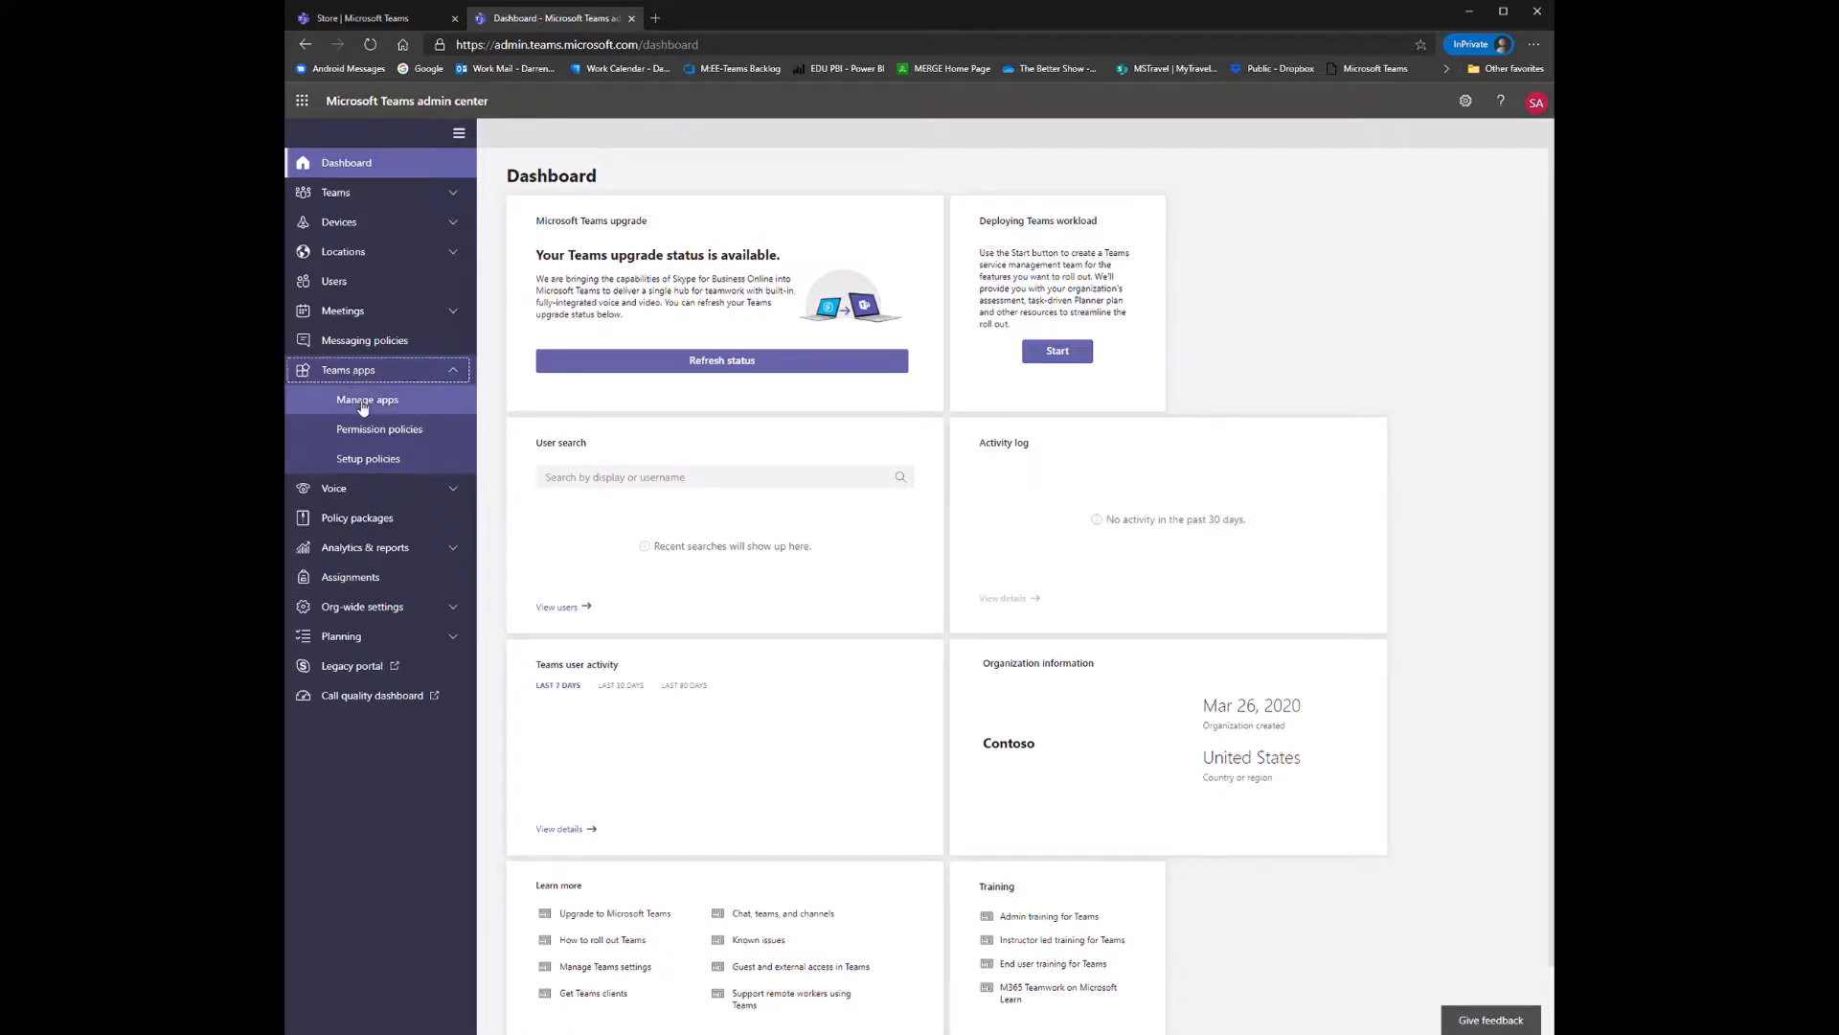
left_click(363, 404)
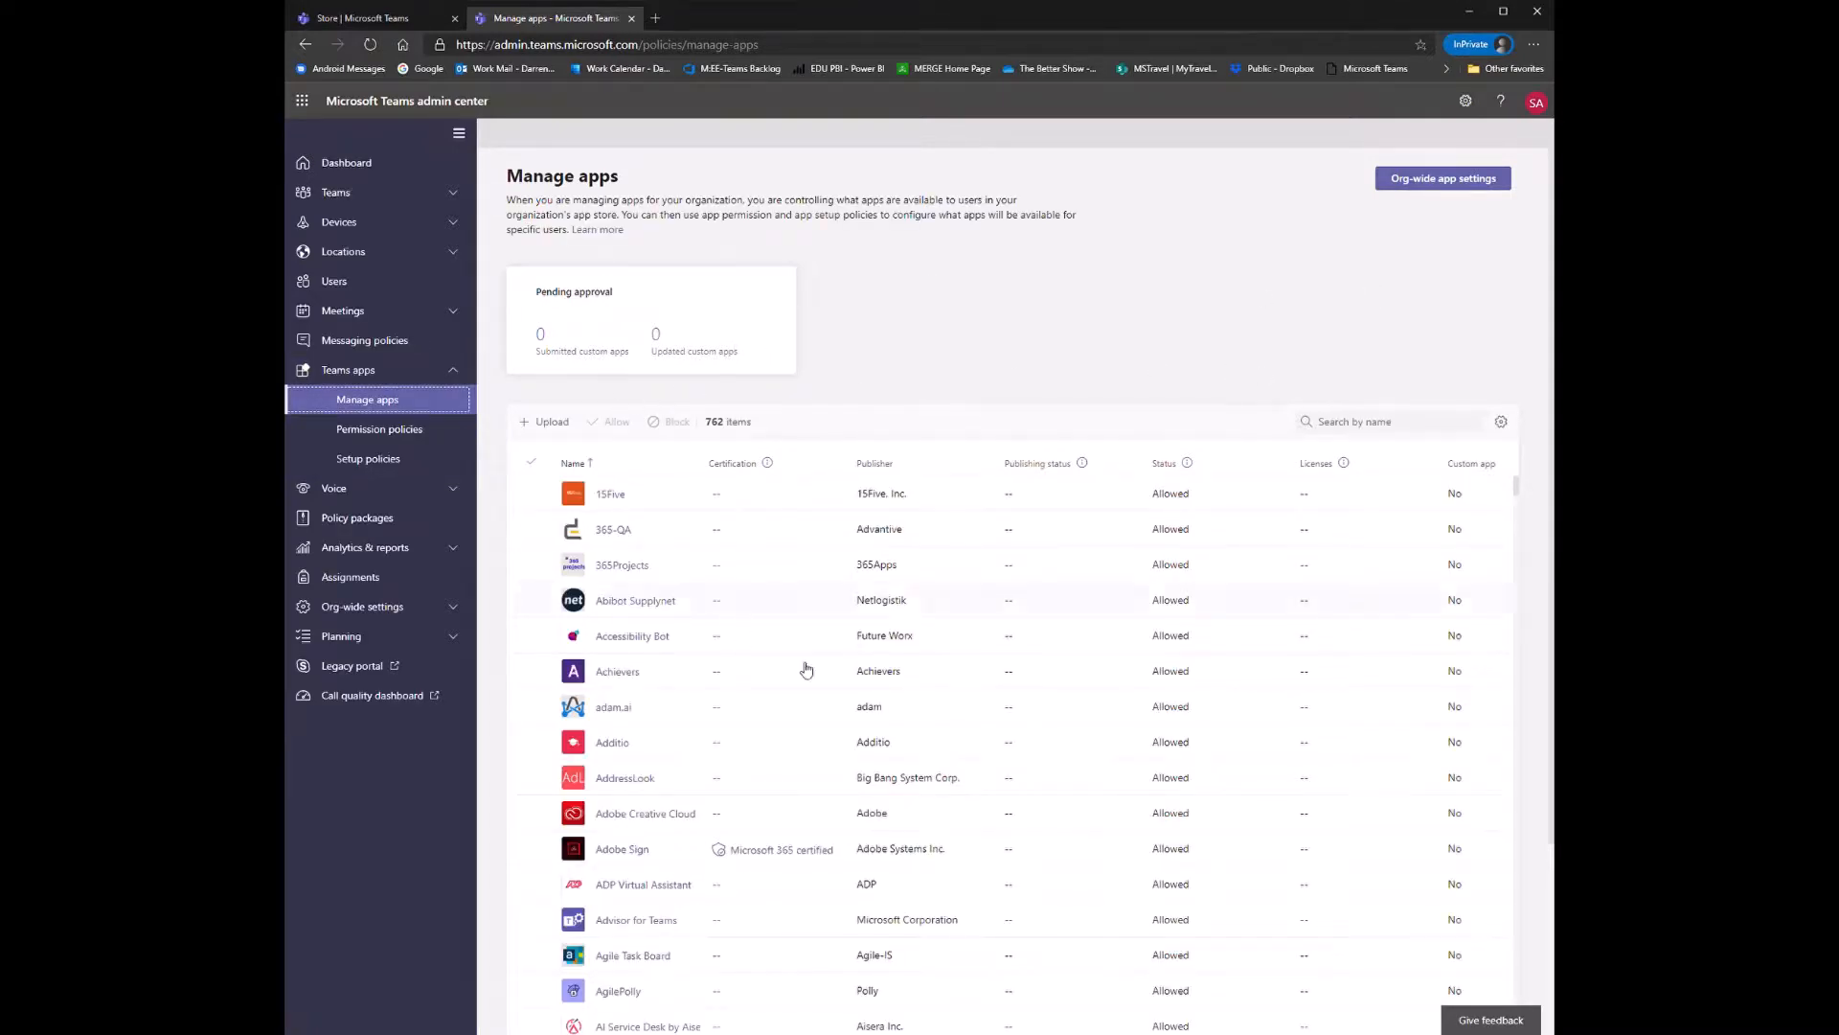
Step: Upload the Reflect app package as a custom app for the organization
left_click(552, 422)
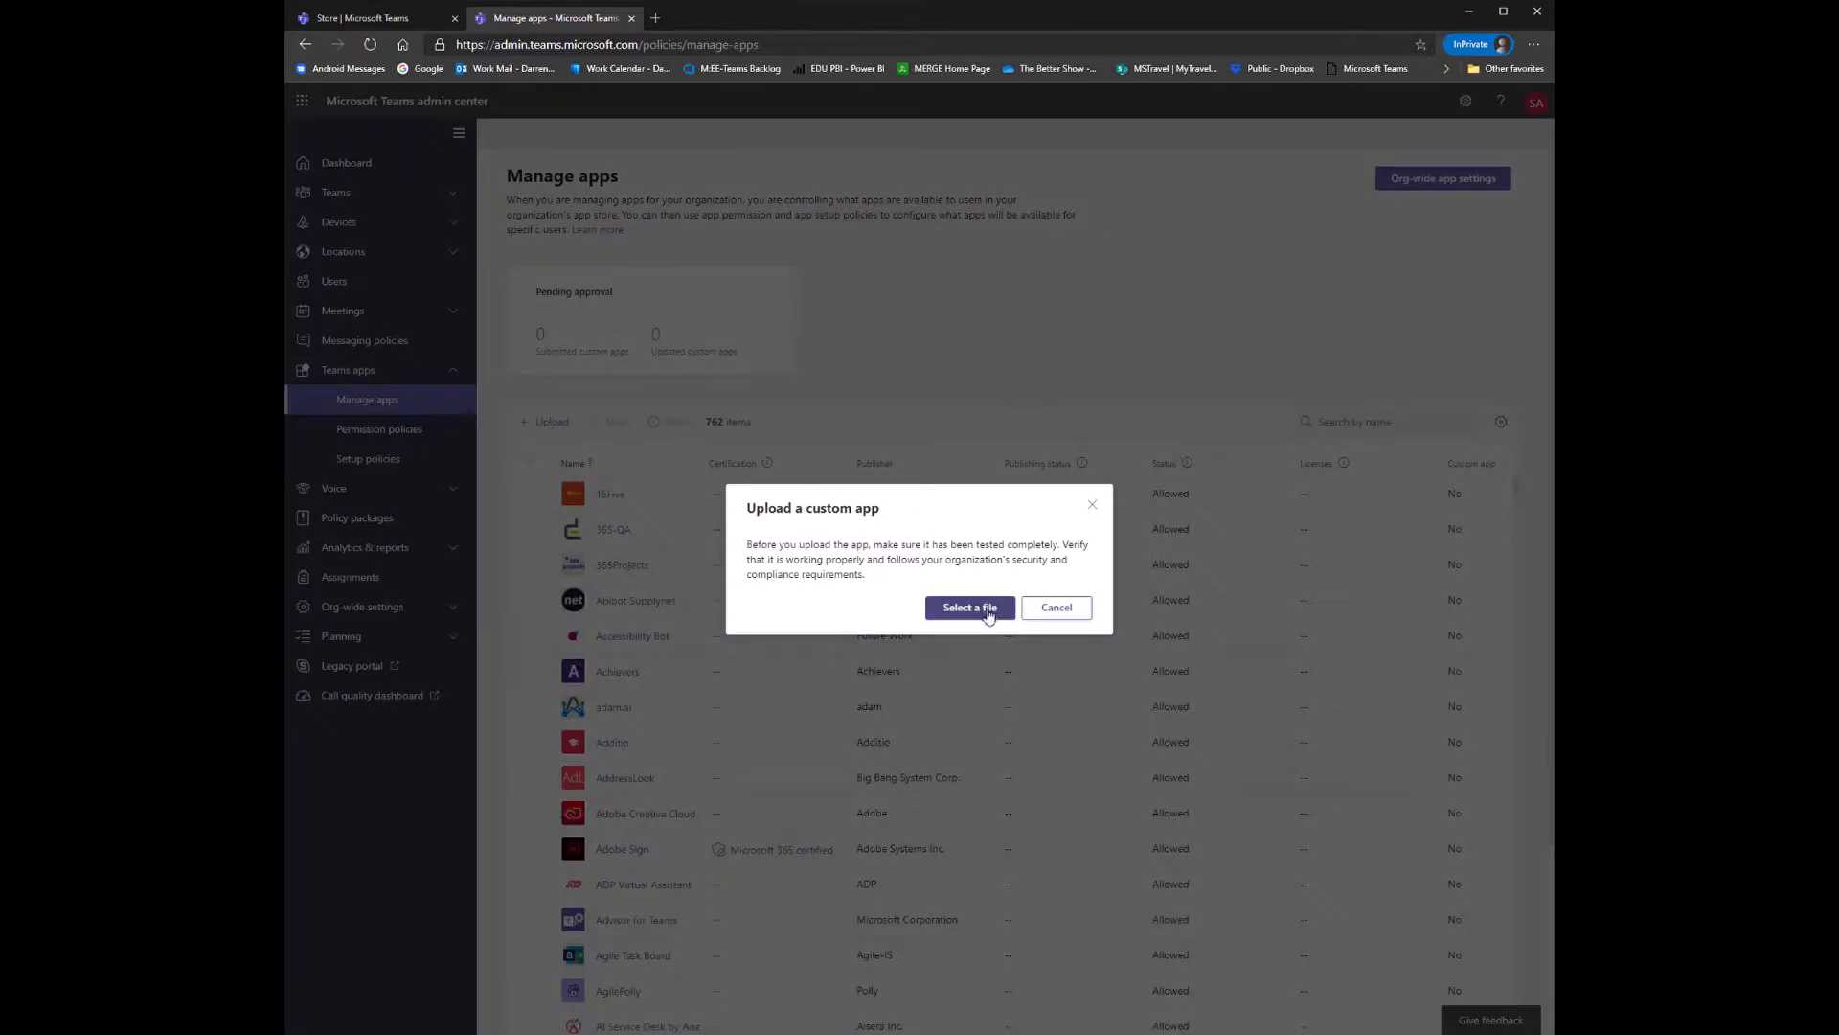
left_click(987, 613)
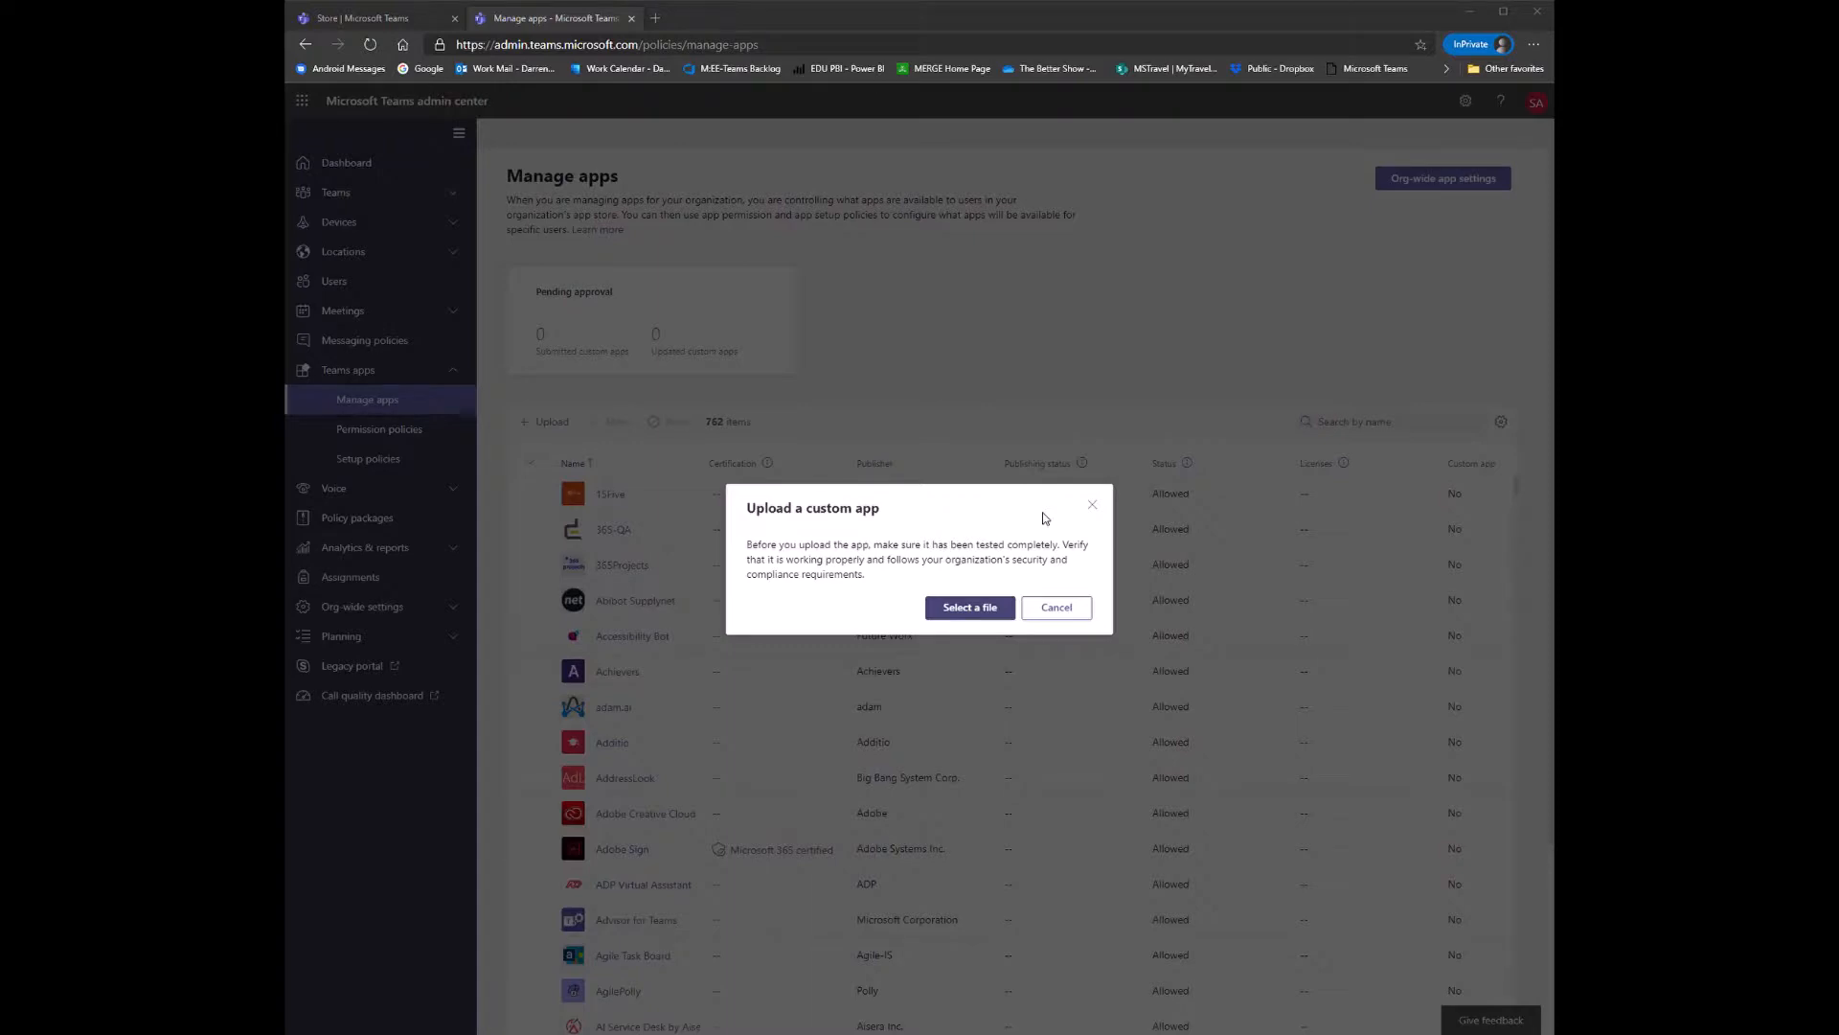
key("Escape")
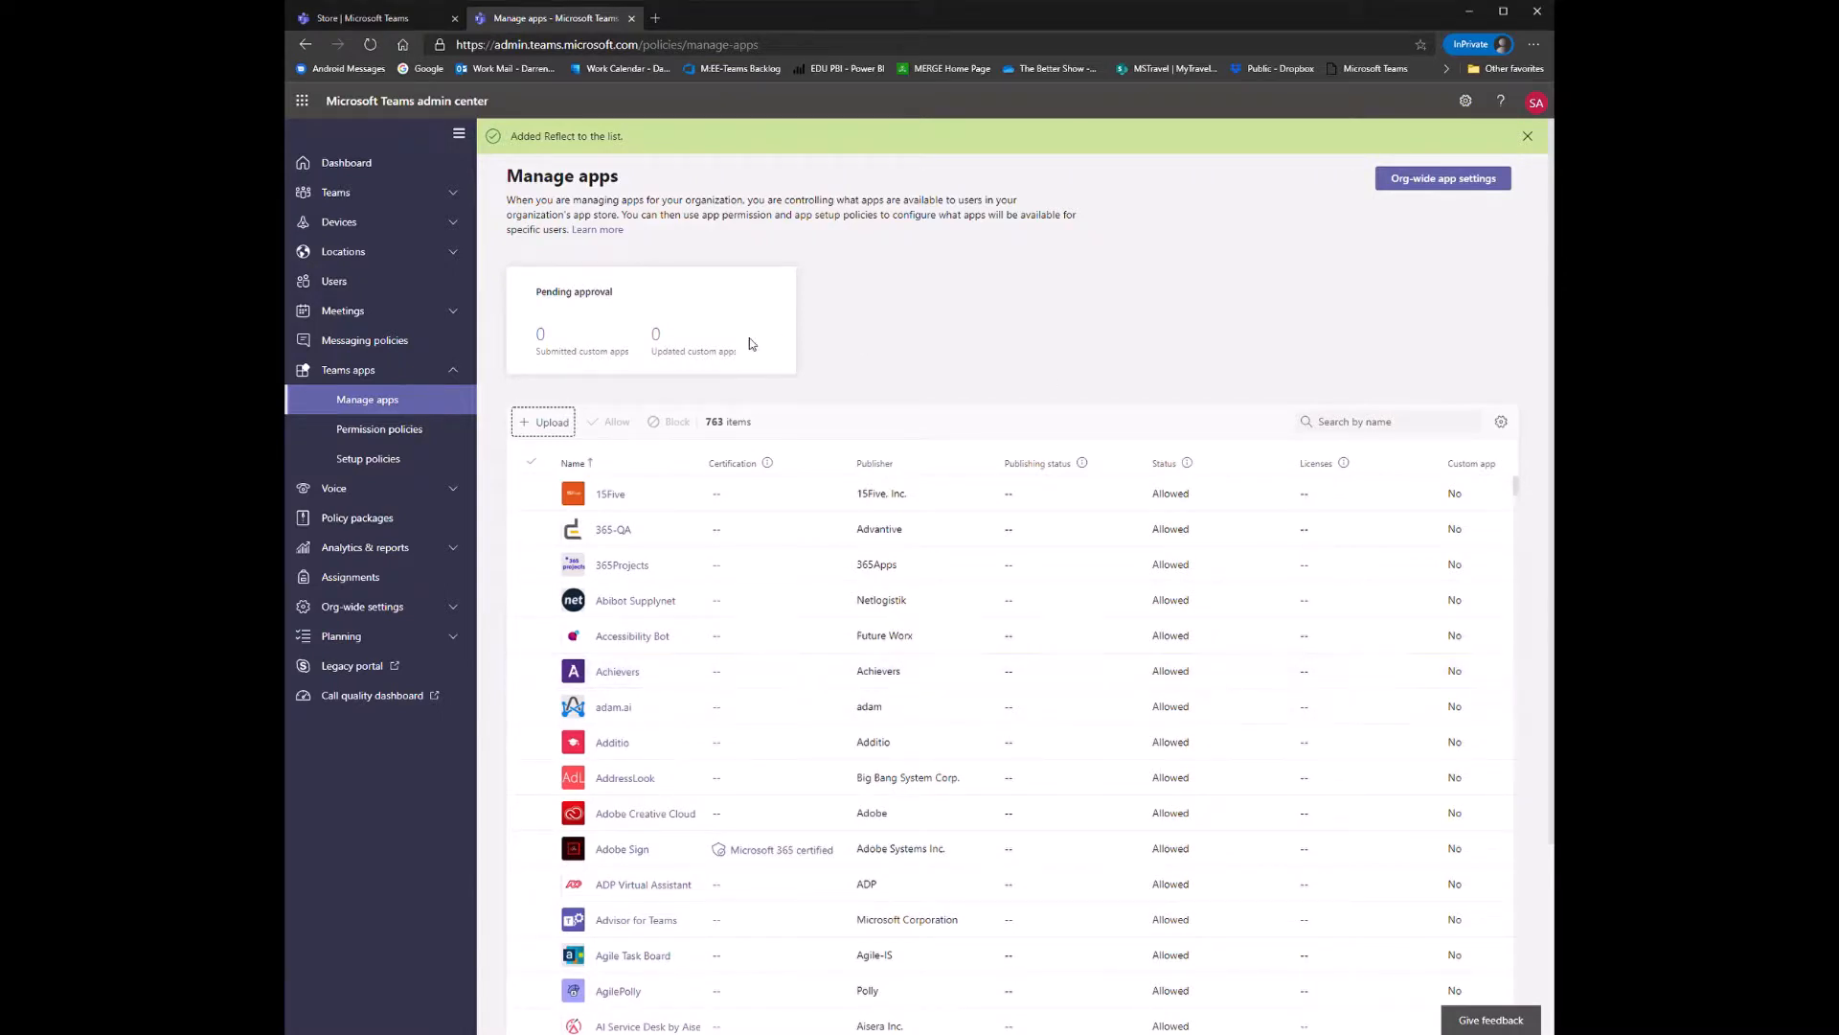
Step: Search the managed apps for "reflect" and open the Reflect app's details
left_click(1427, 431)
type("reflect")
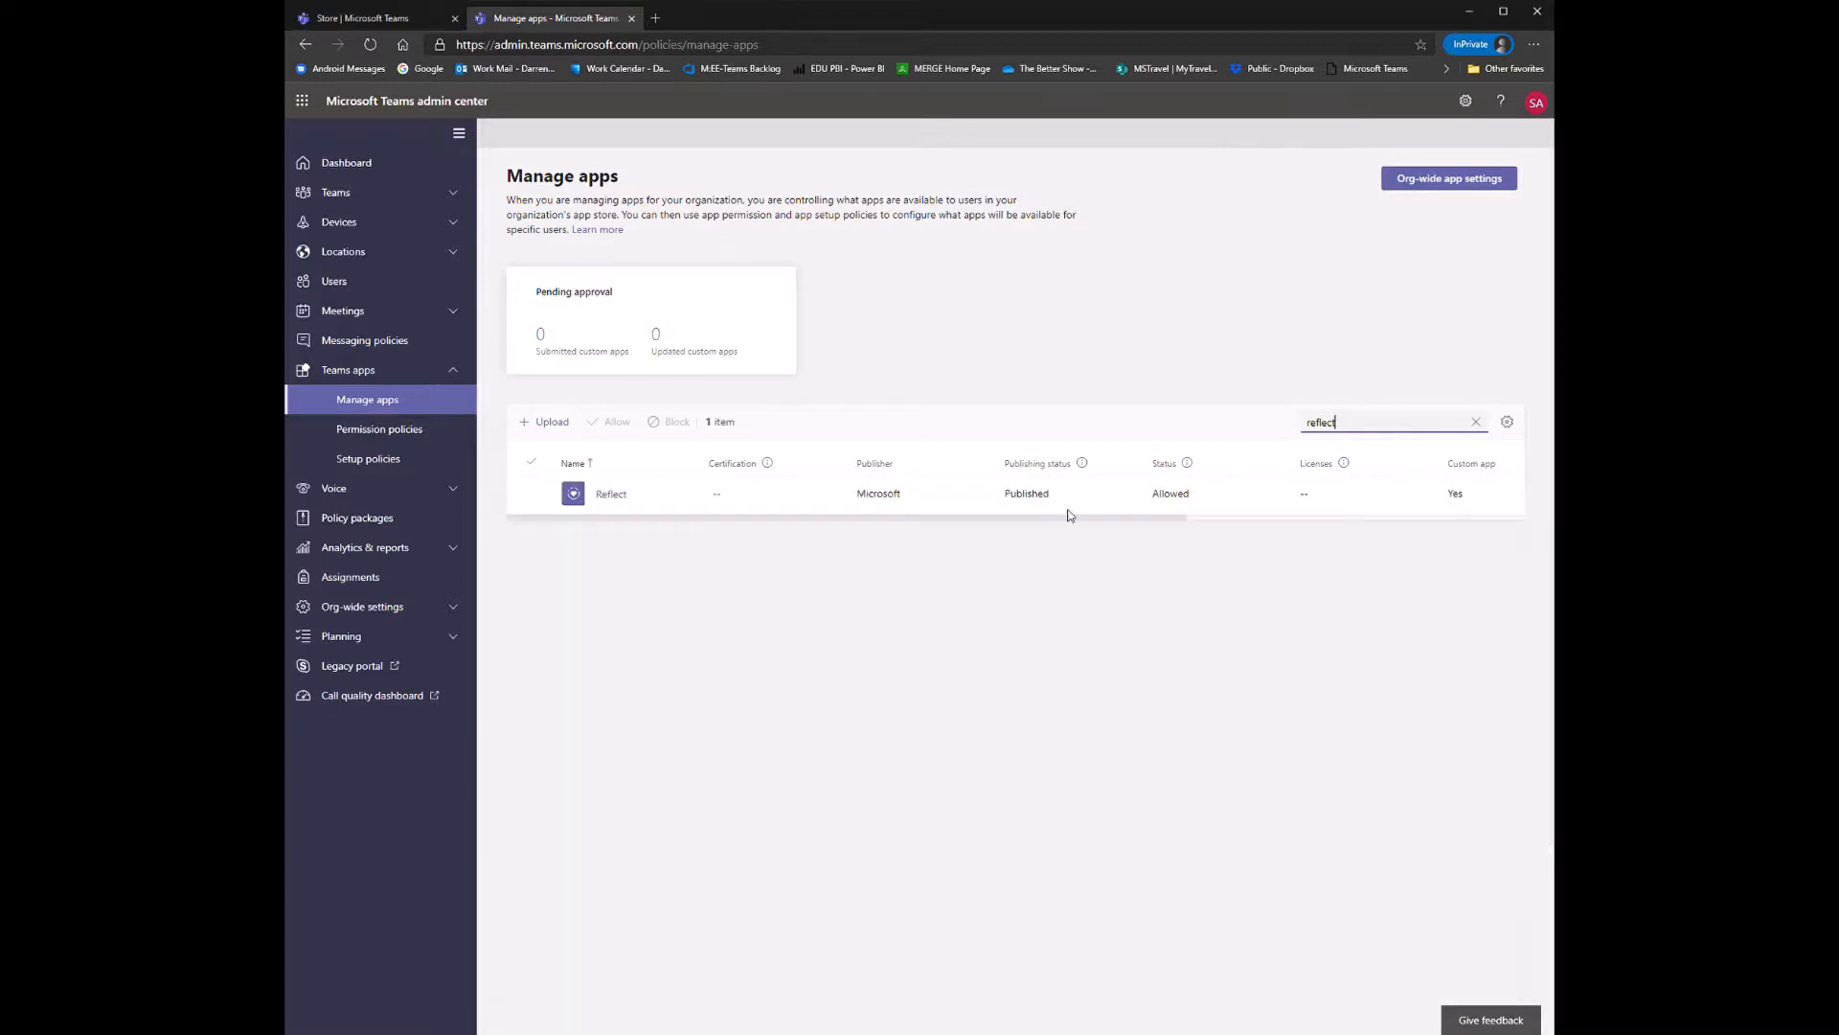
left_click(610, 494)
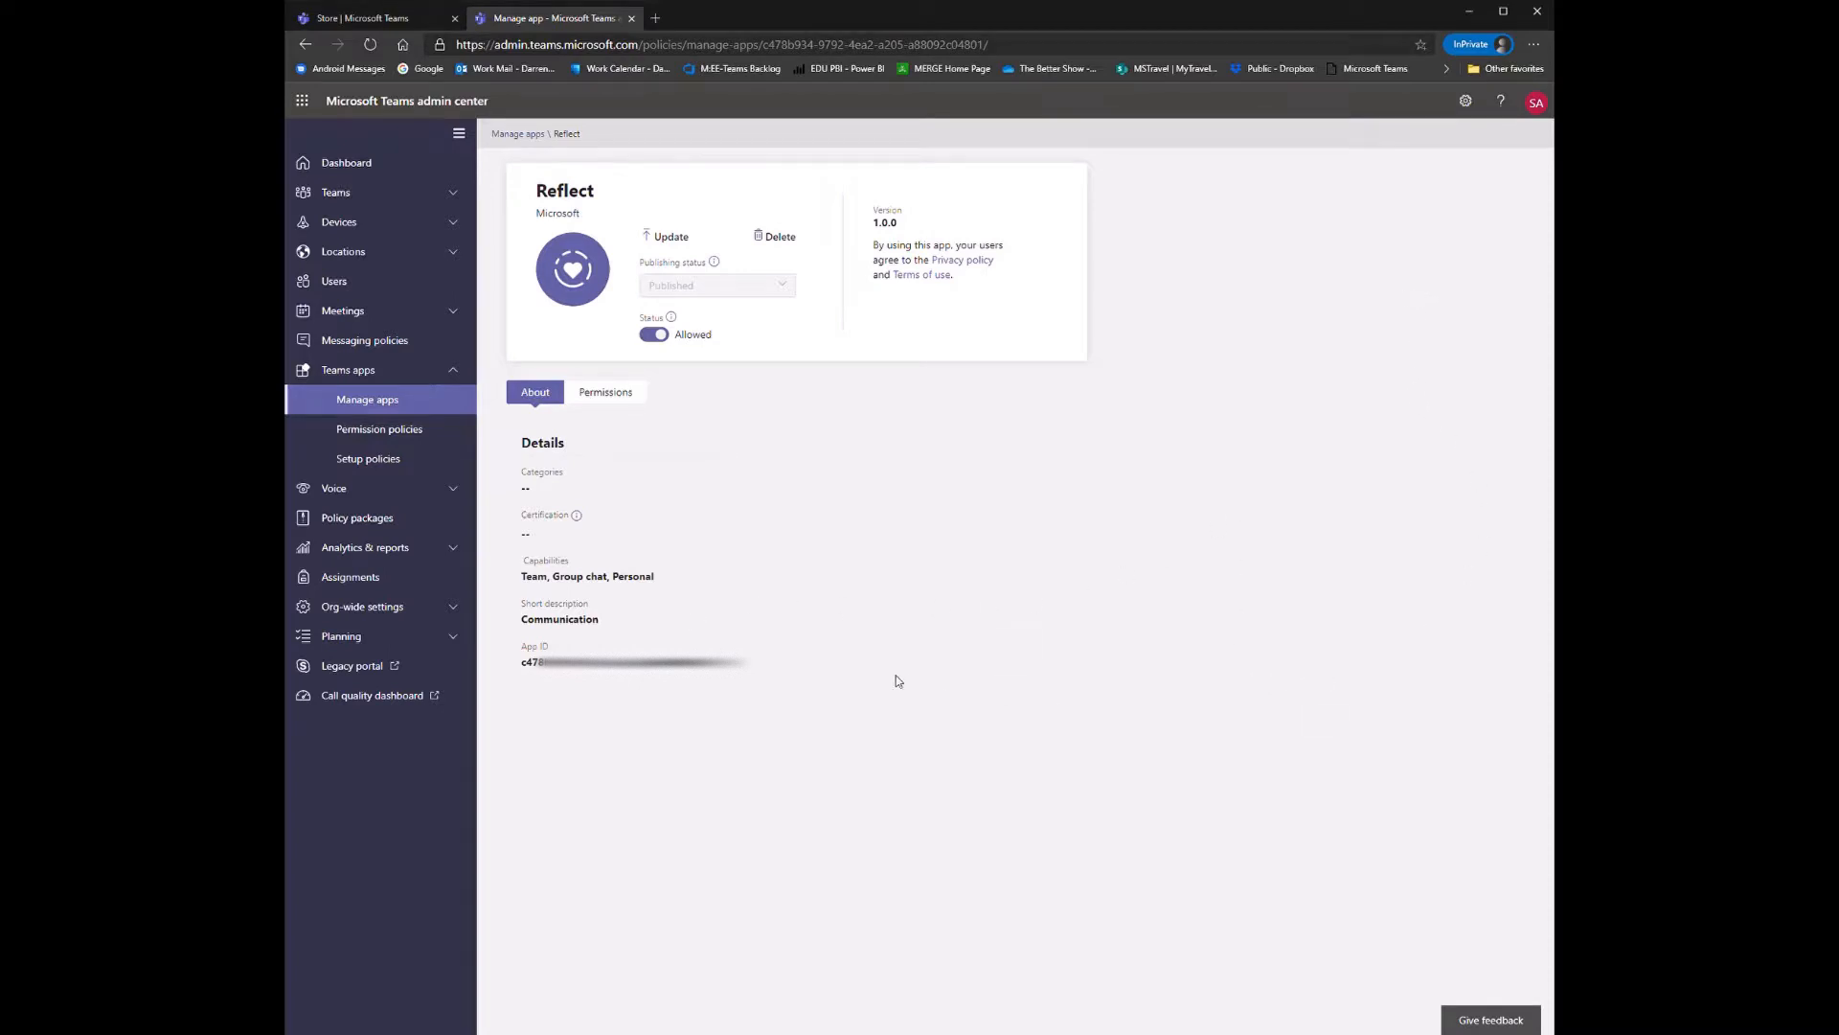
Step: Switch to the Microsoft Teams web app and sign out of the current account
left_click(374, 21)
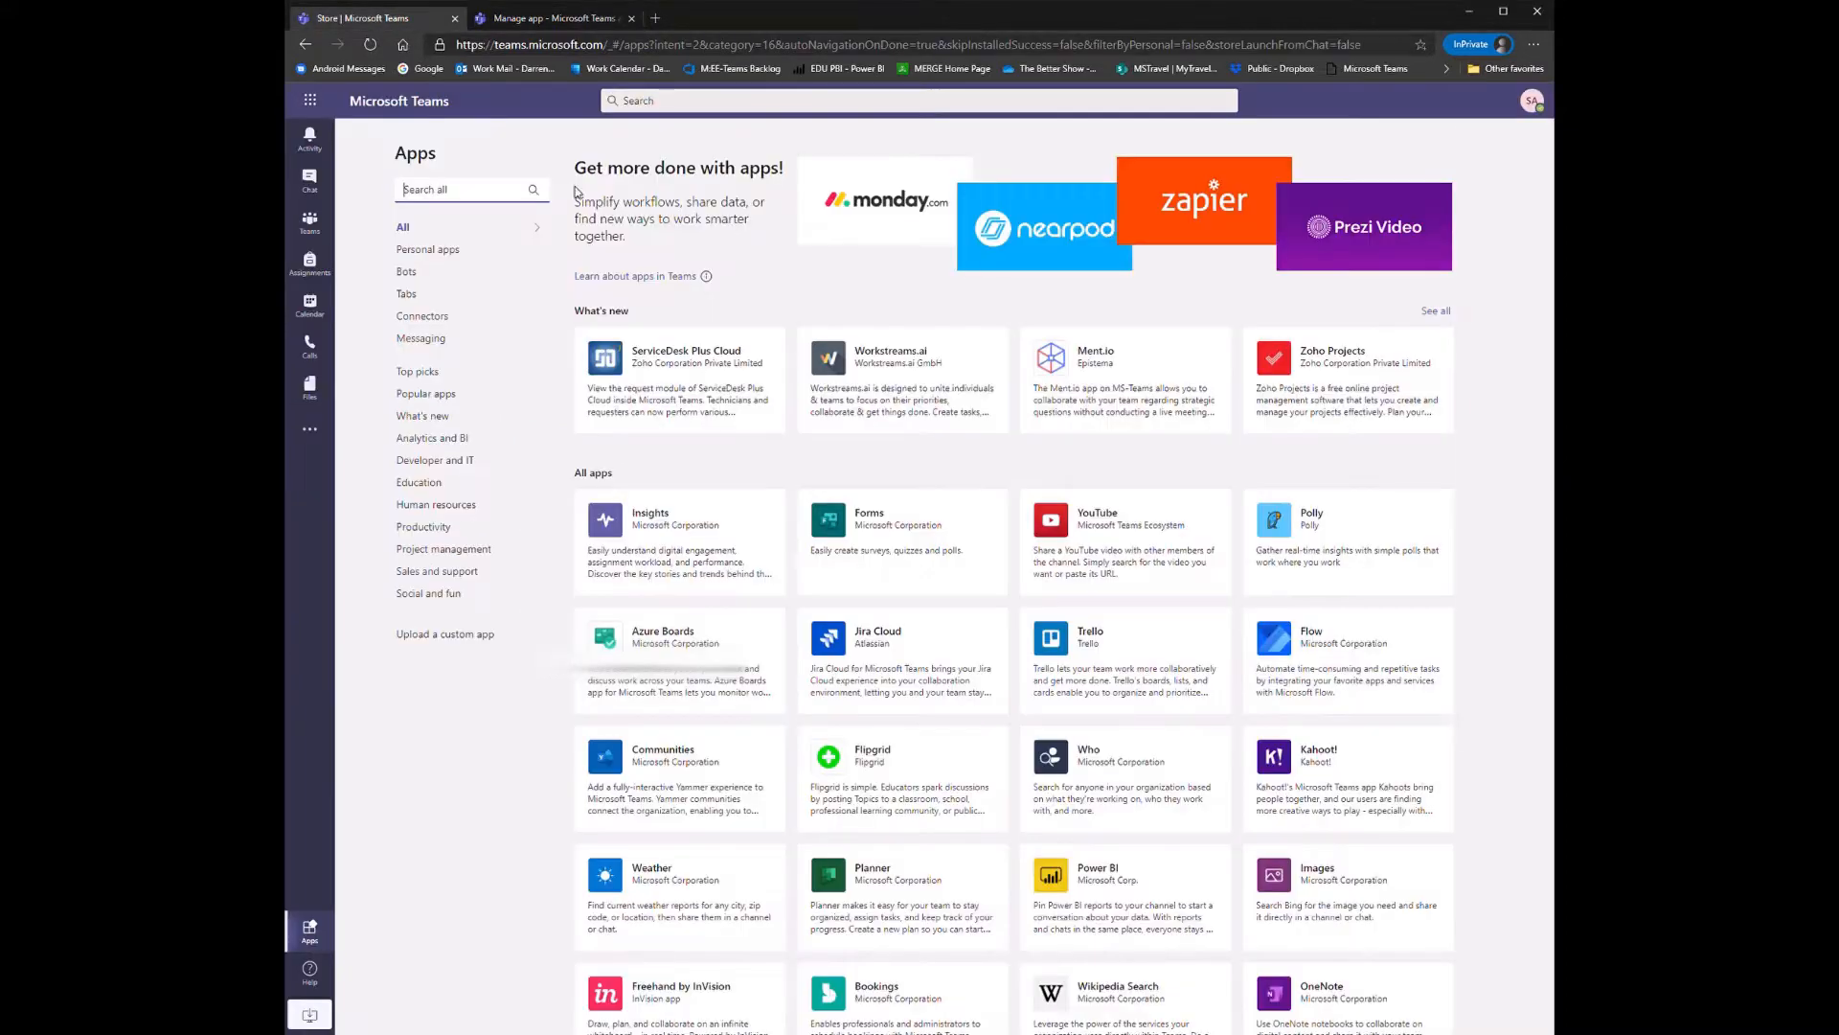
left_click(1532, 101)
left_click(1418, 400)
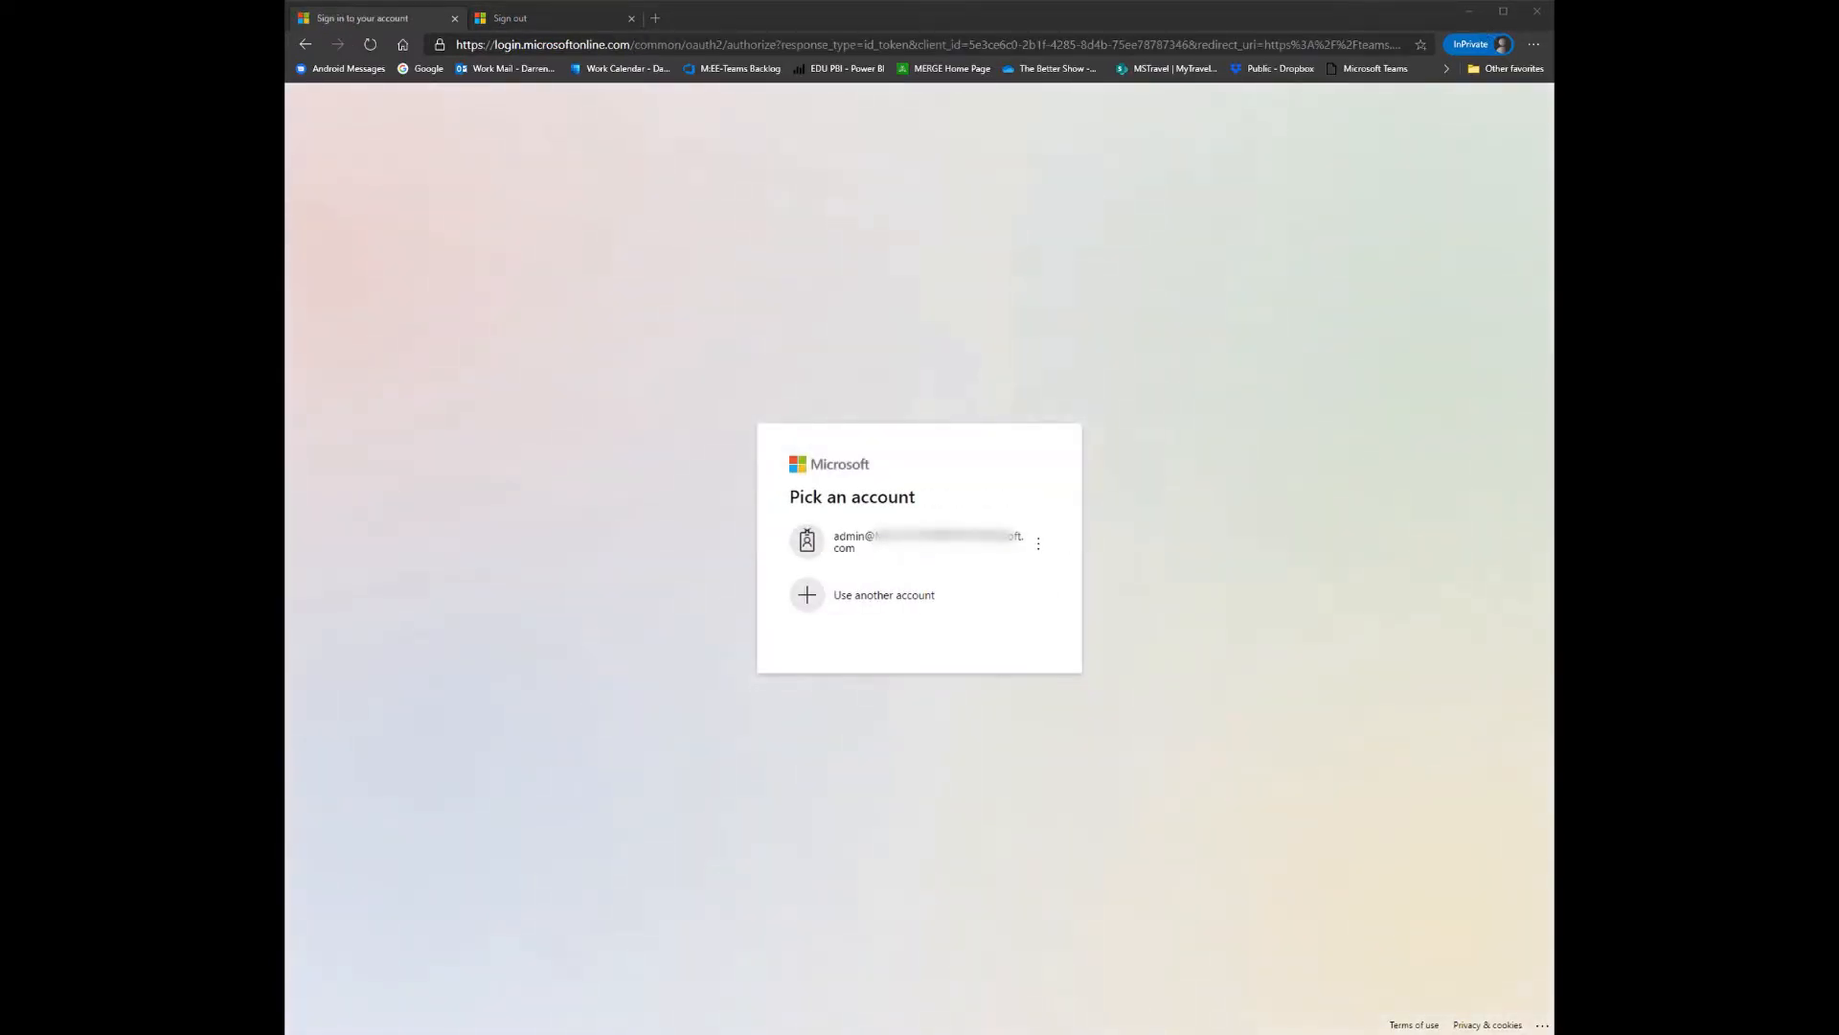
Step: Sign back in to Teams with the admin account and its password, stay signed in, and continue with the web app
left_click(1490, 11)
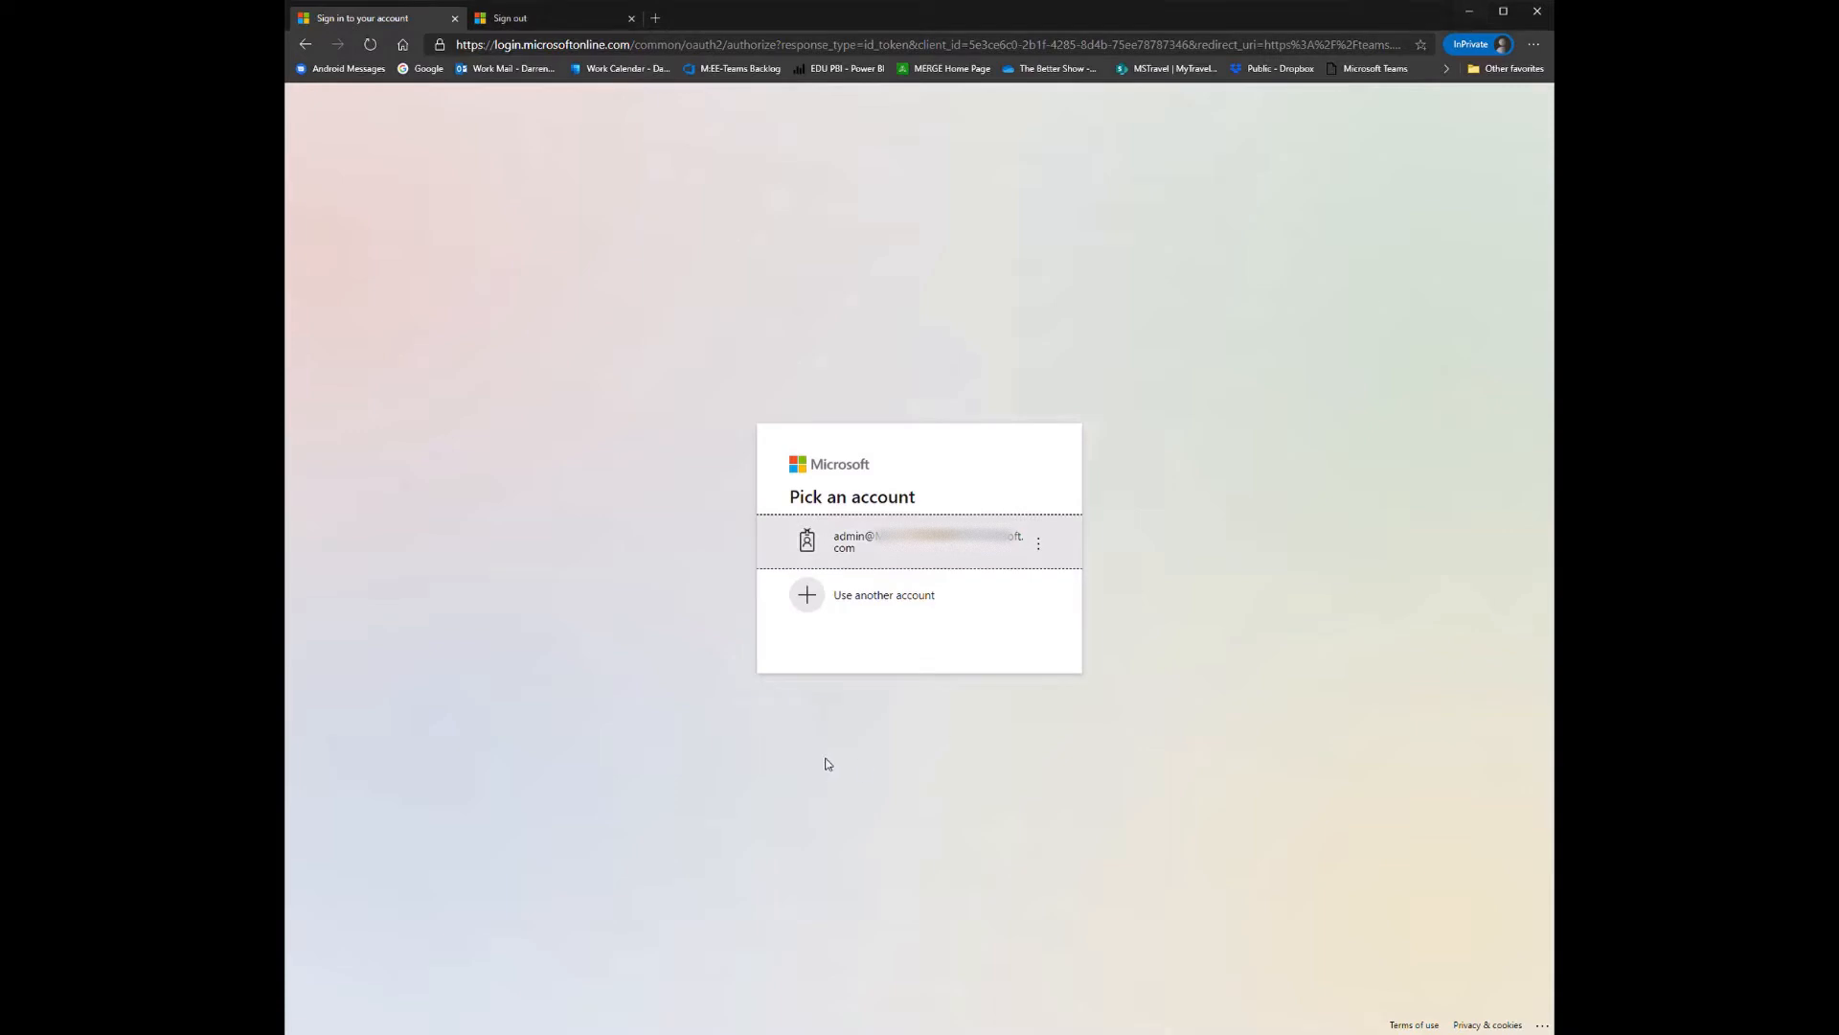
left_click(883, 542)
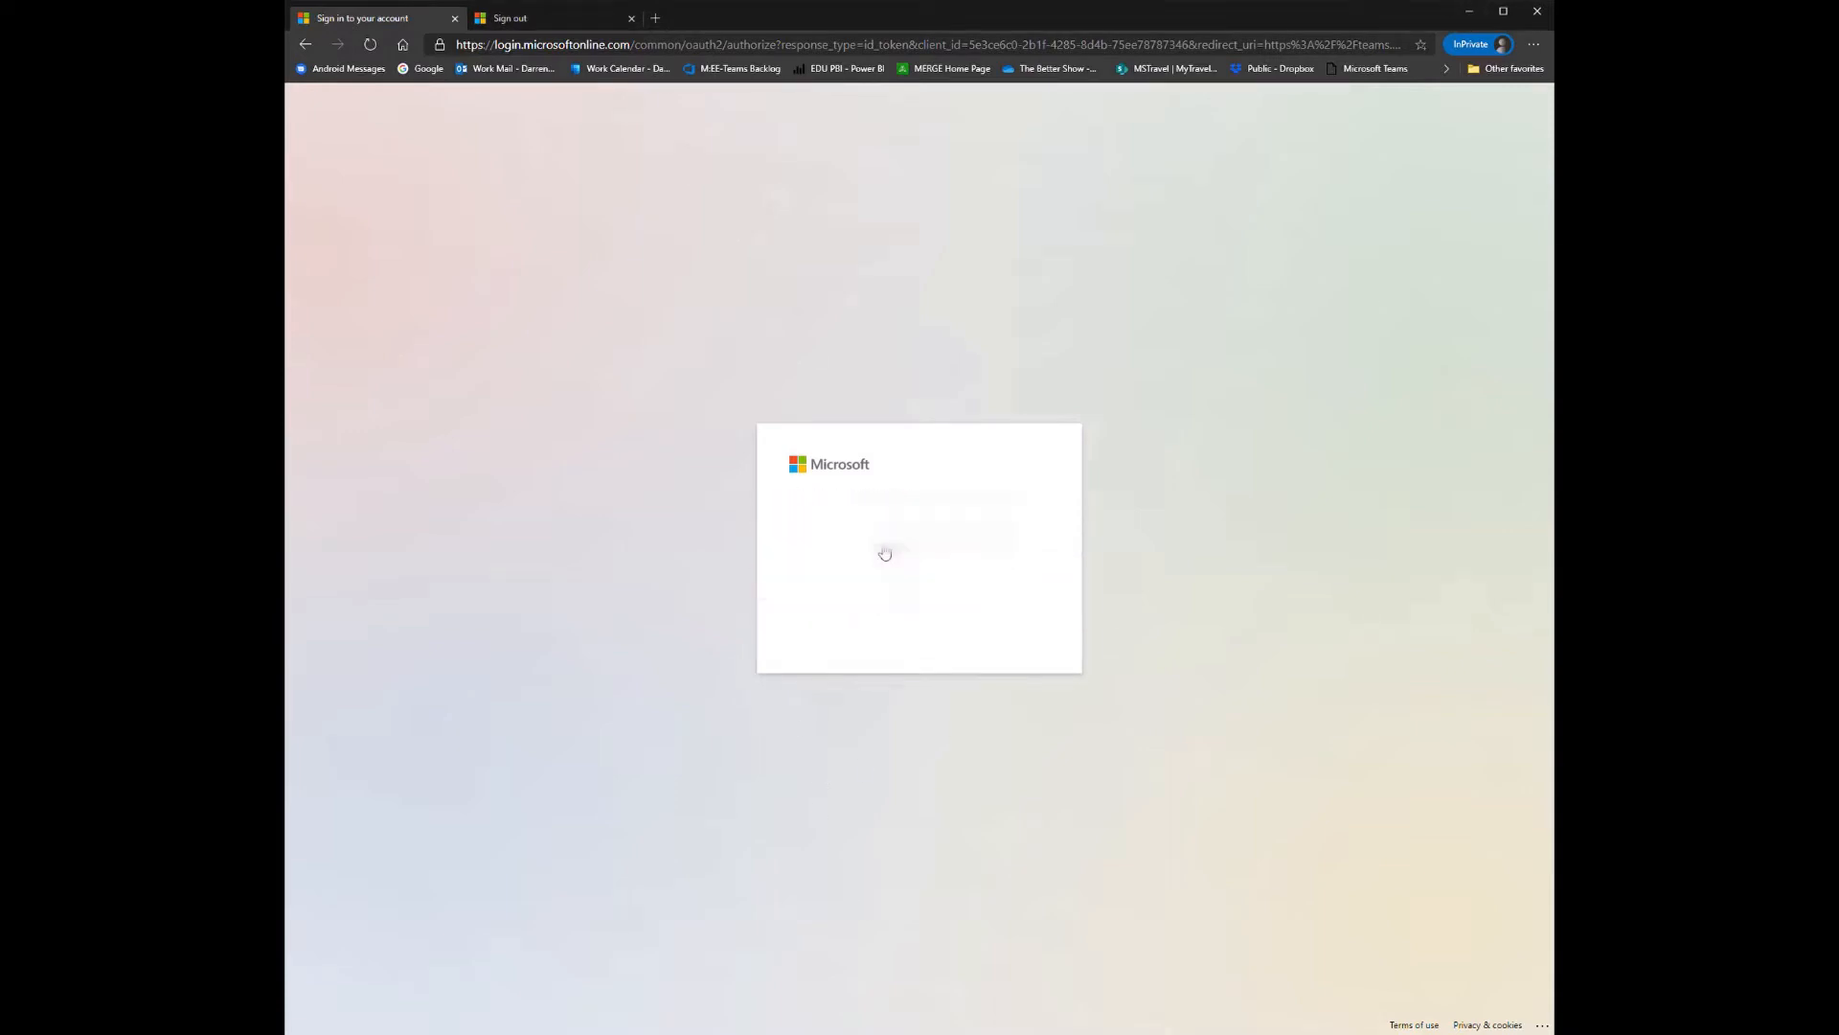
key("ctrl+v")
left_click(1004, 628)
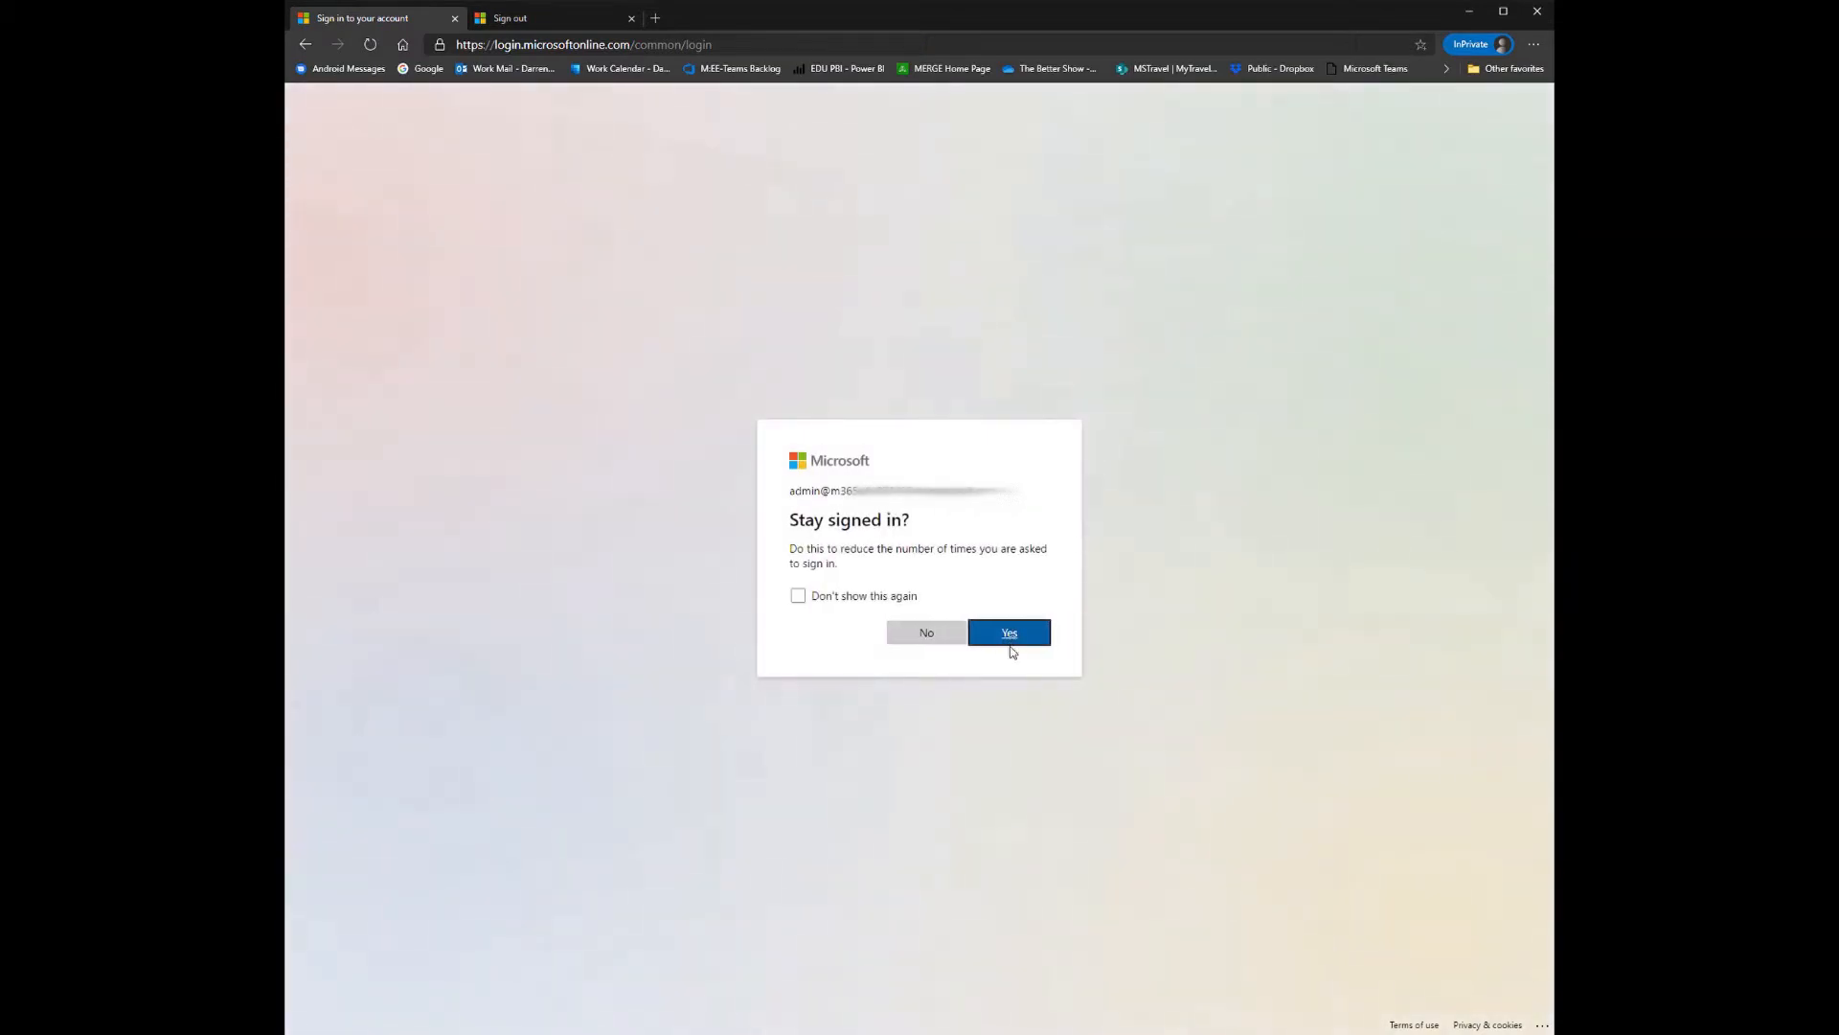
left_click(1011, 634)
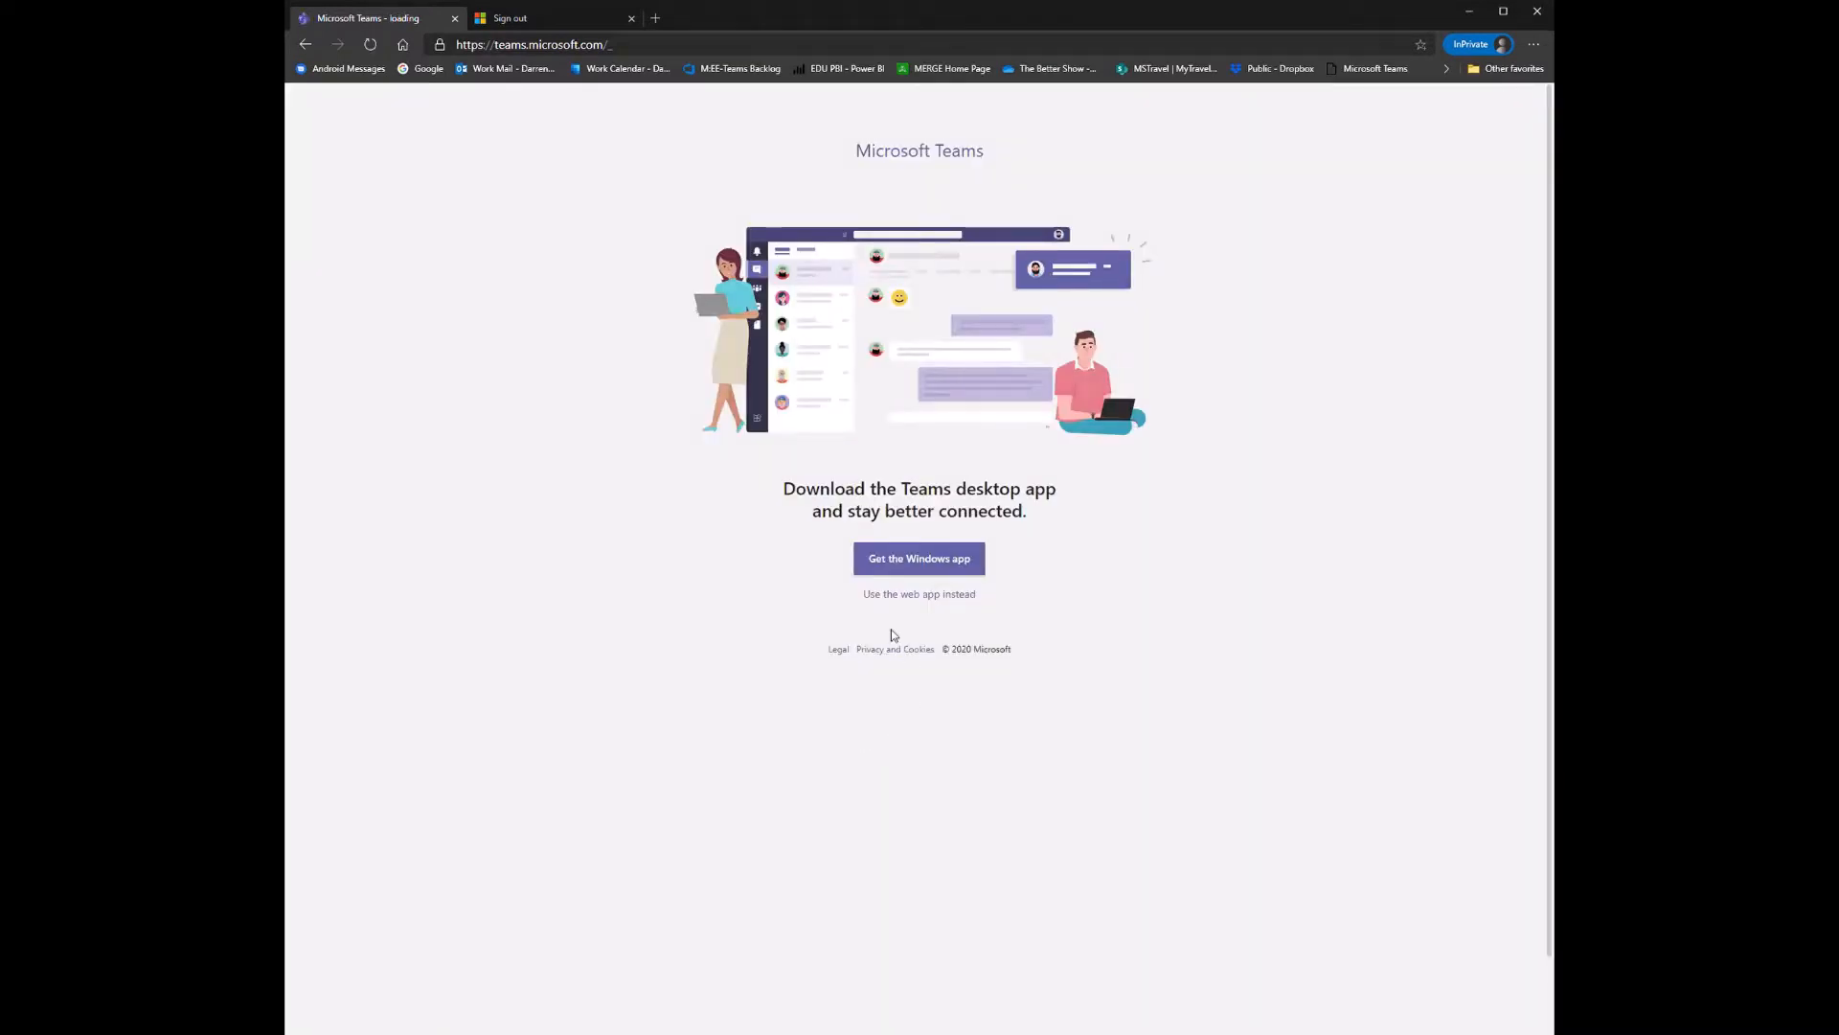
left_click(885, 595)
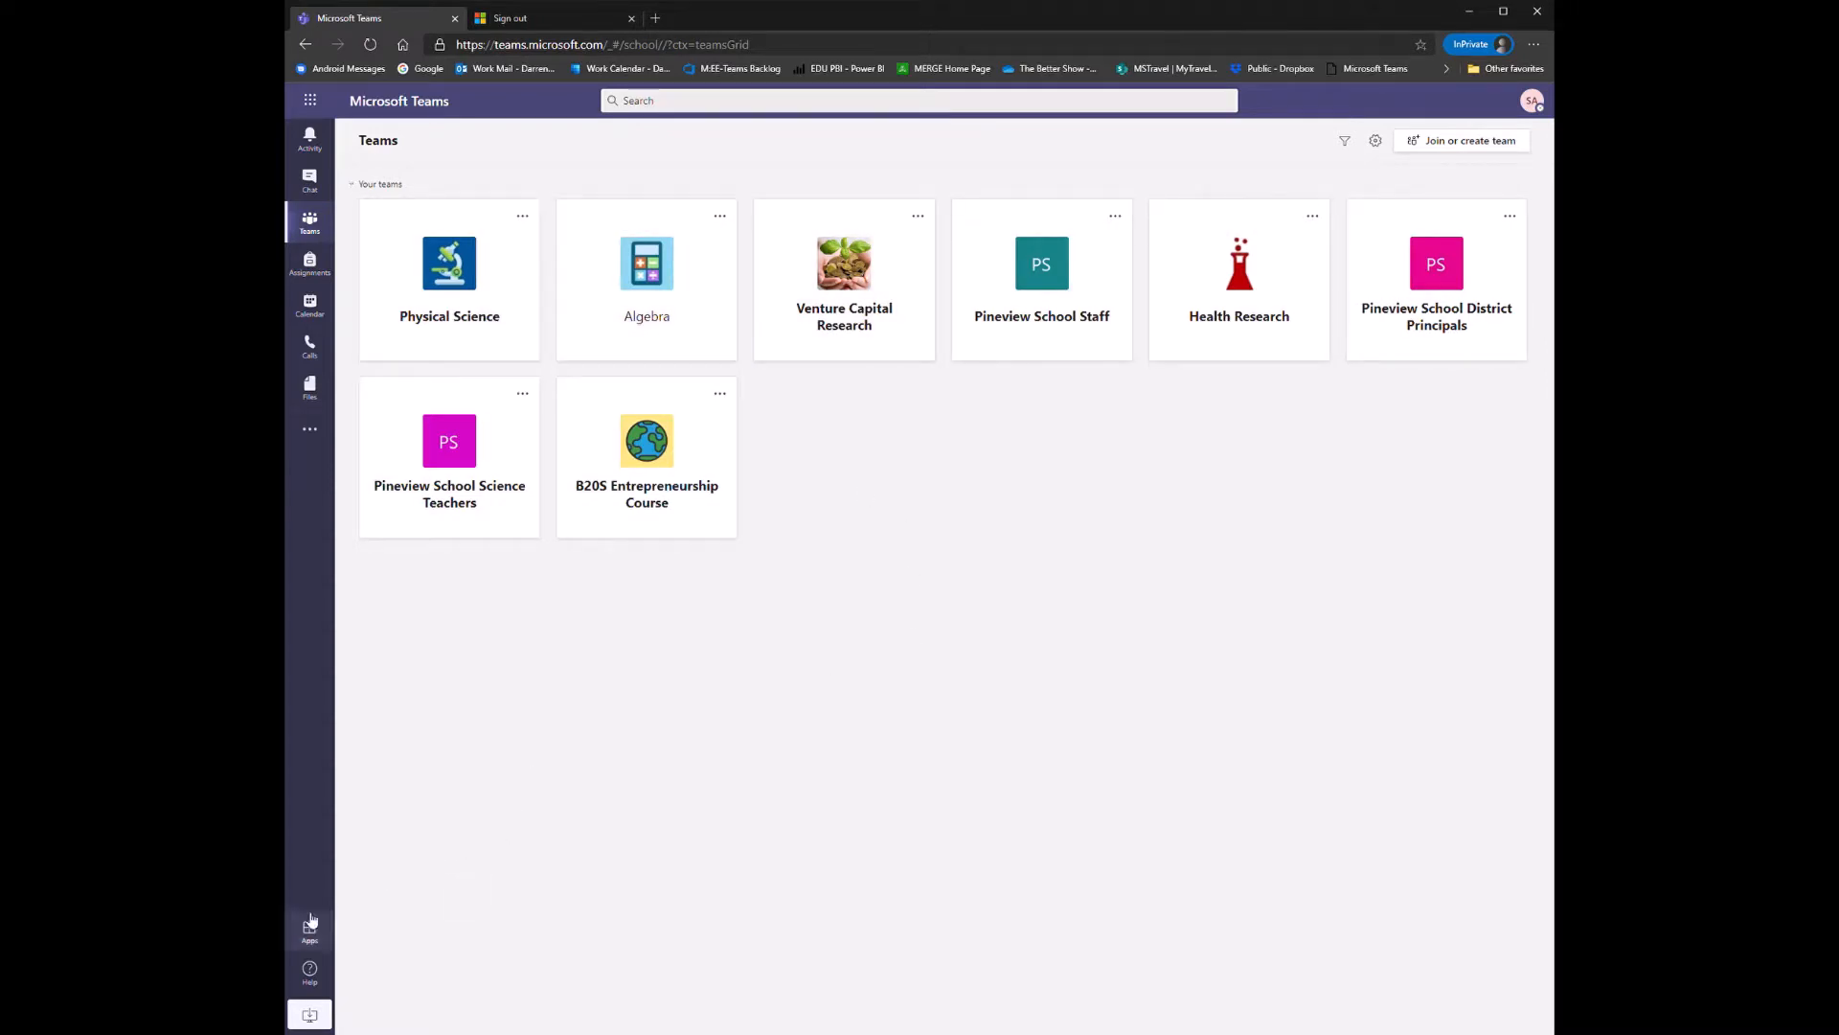
Step: Add the Reflect app from the Teams app store to the Physical Science team's General channel and set up its bot
left_click(310, 941)
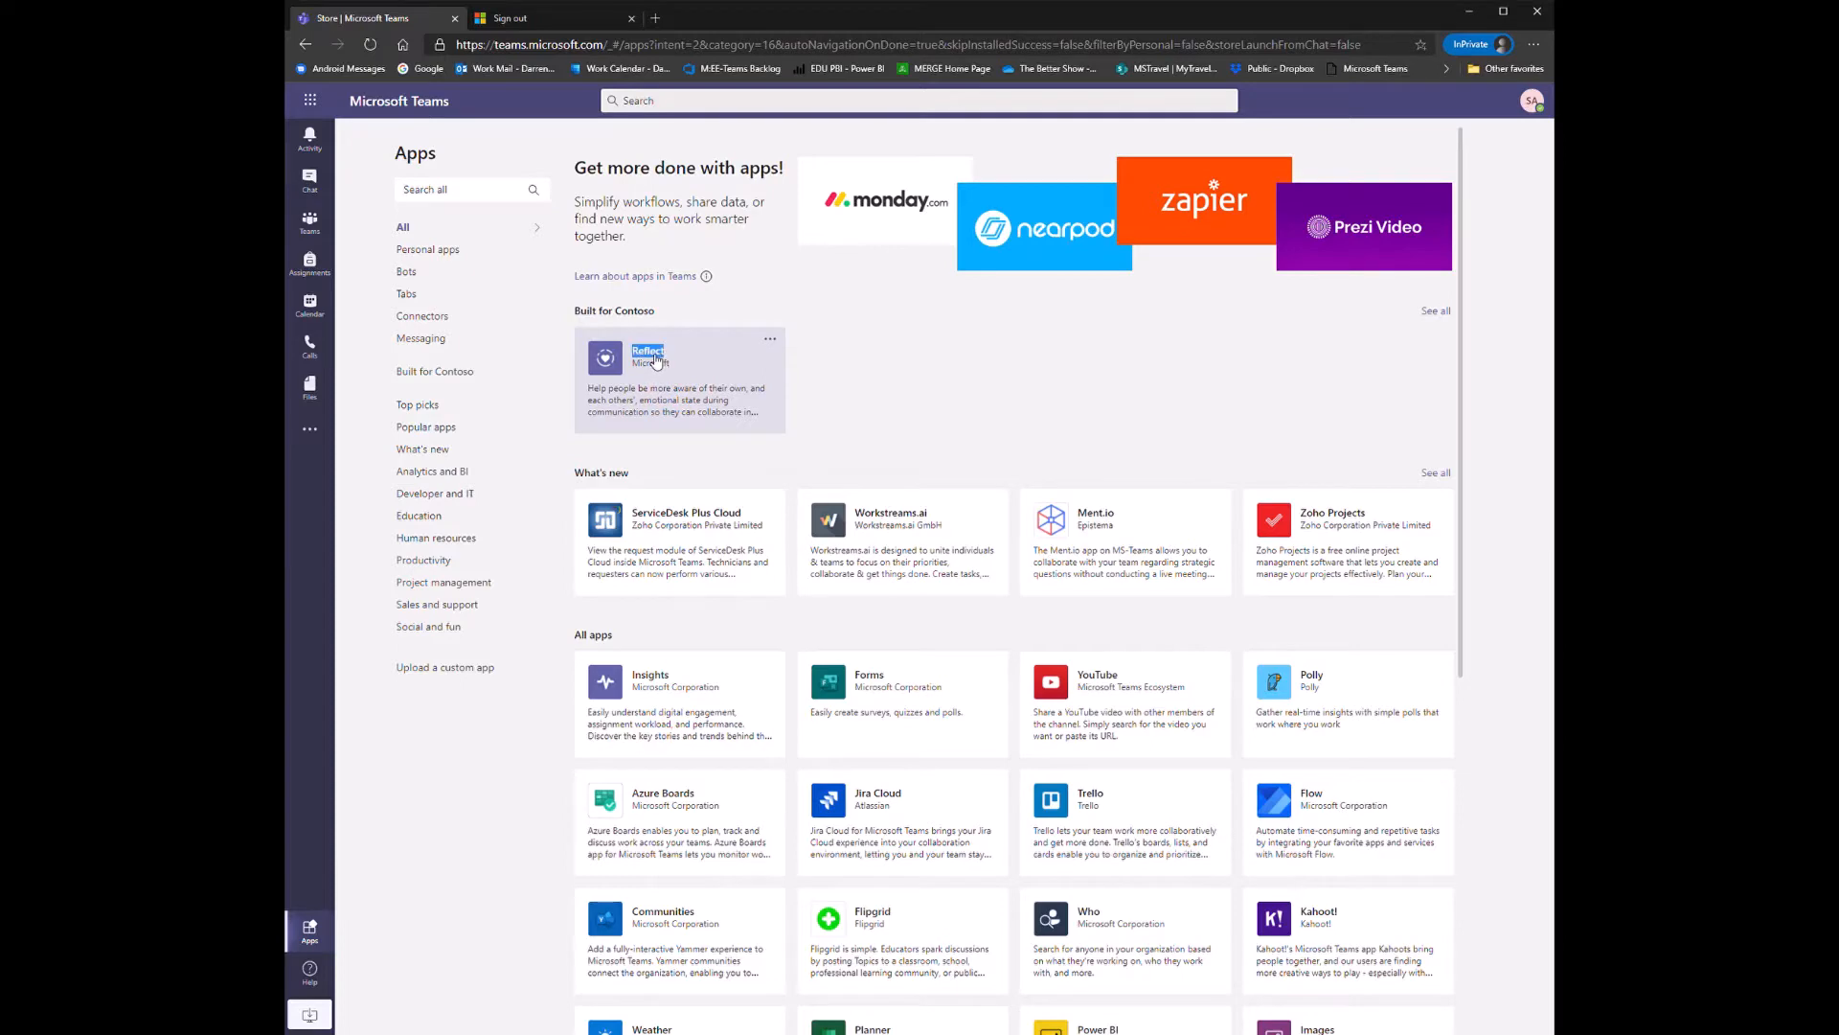
left_click(652, 359)
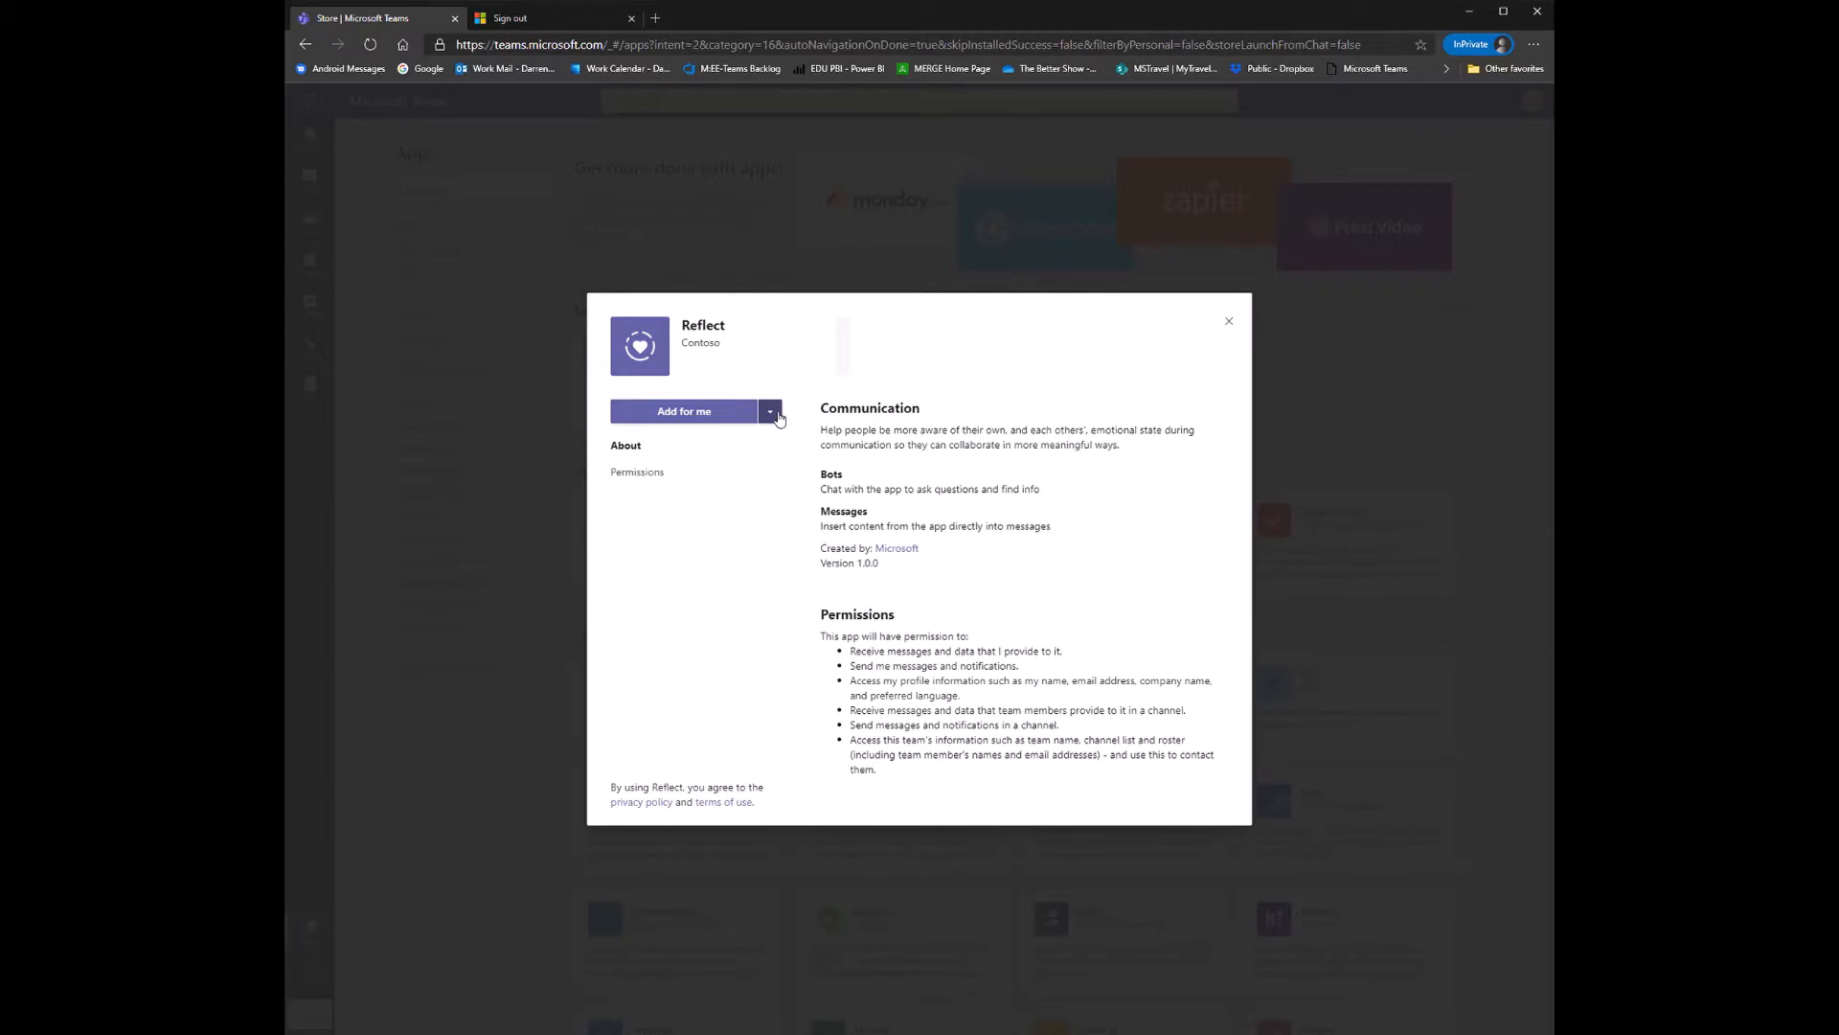
left_click(770, 412)
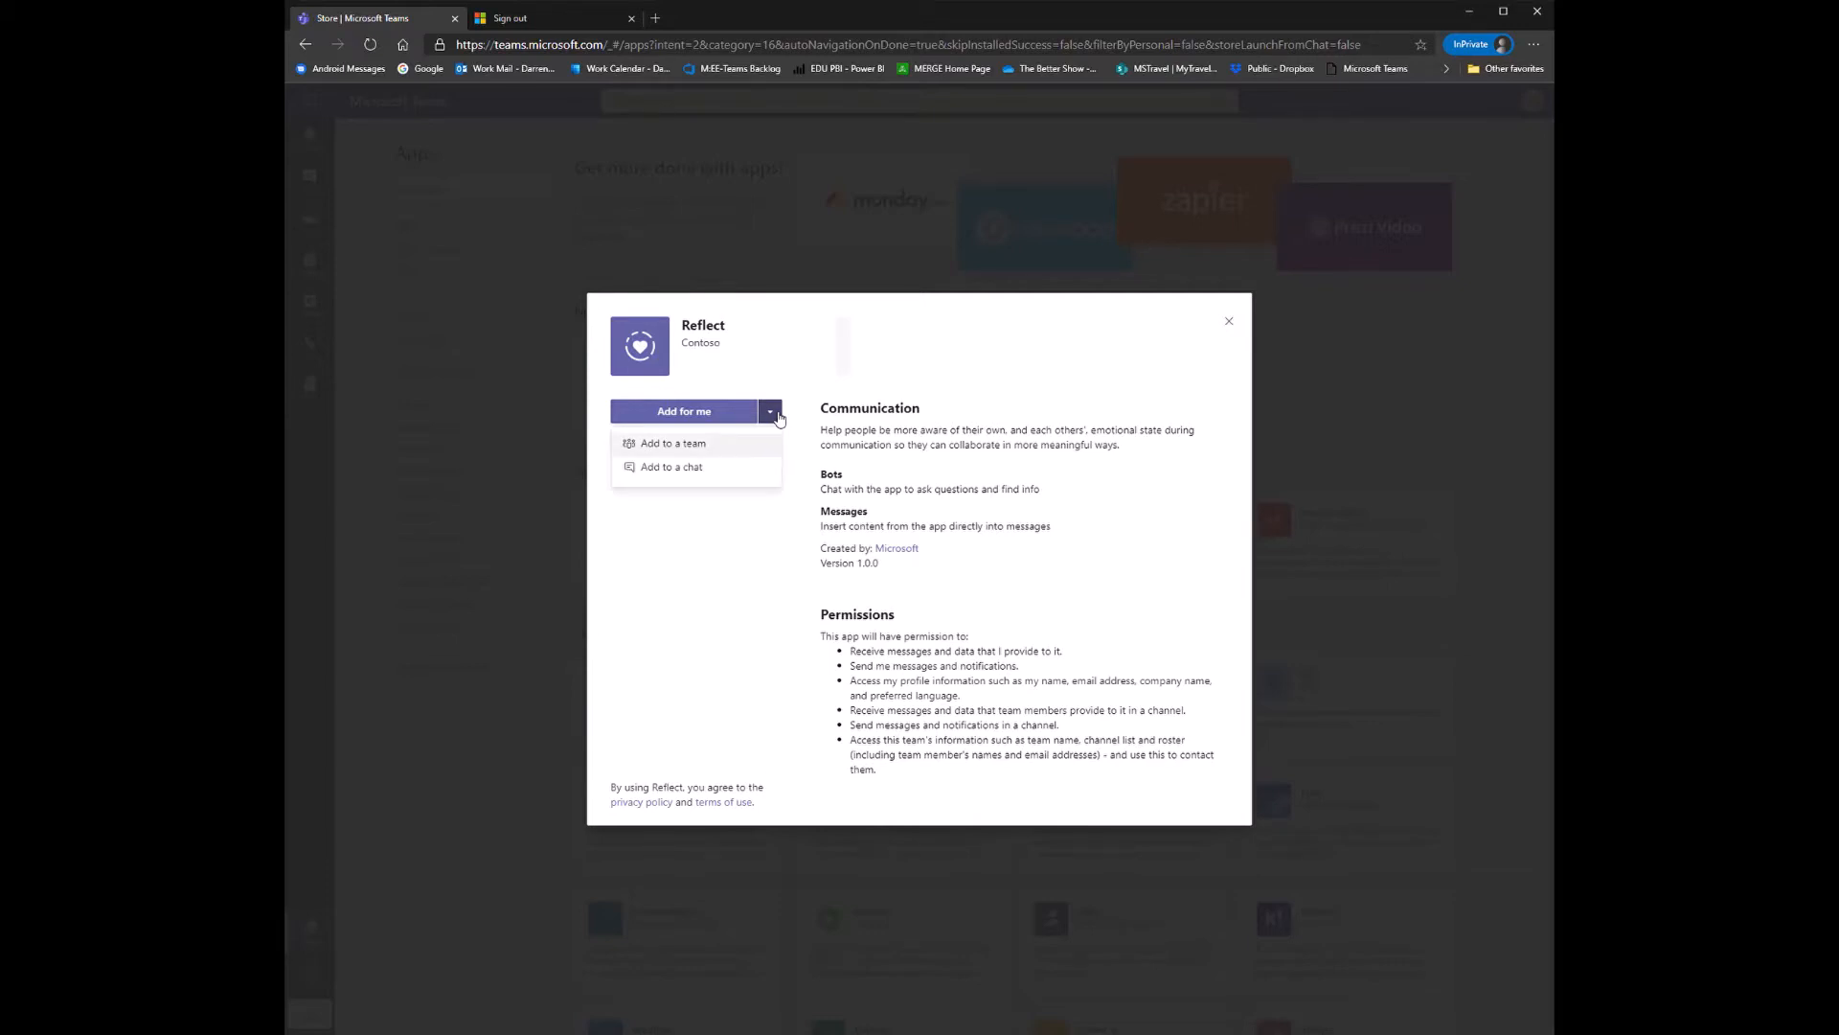
left_click(683, 444)
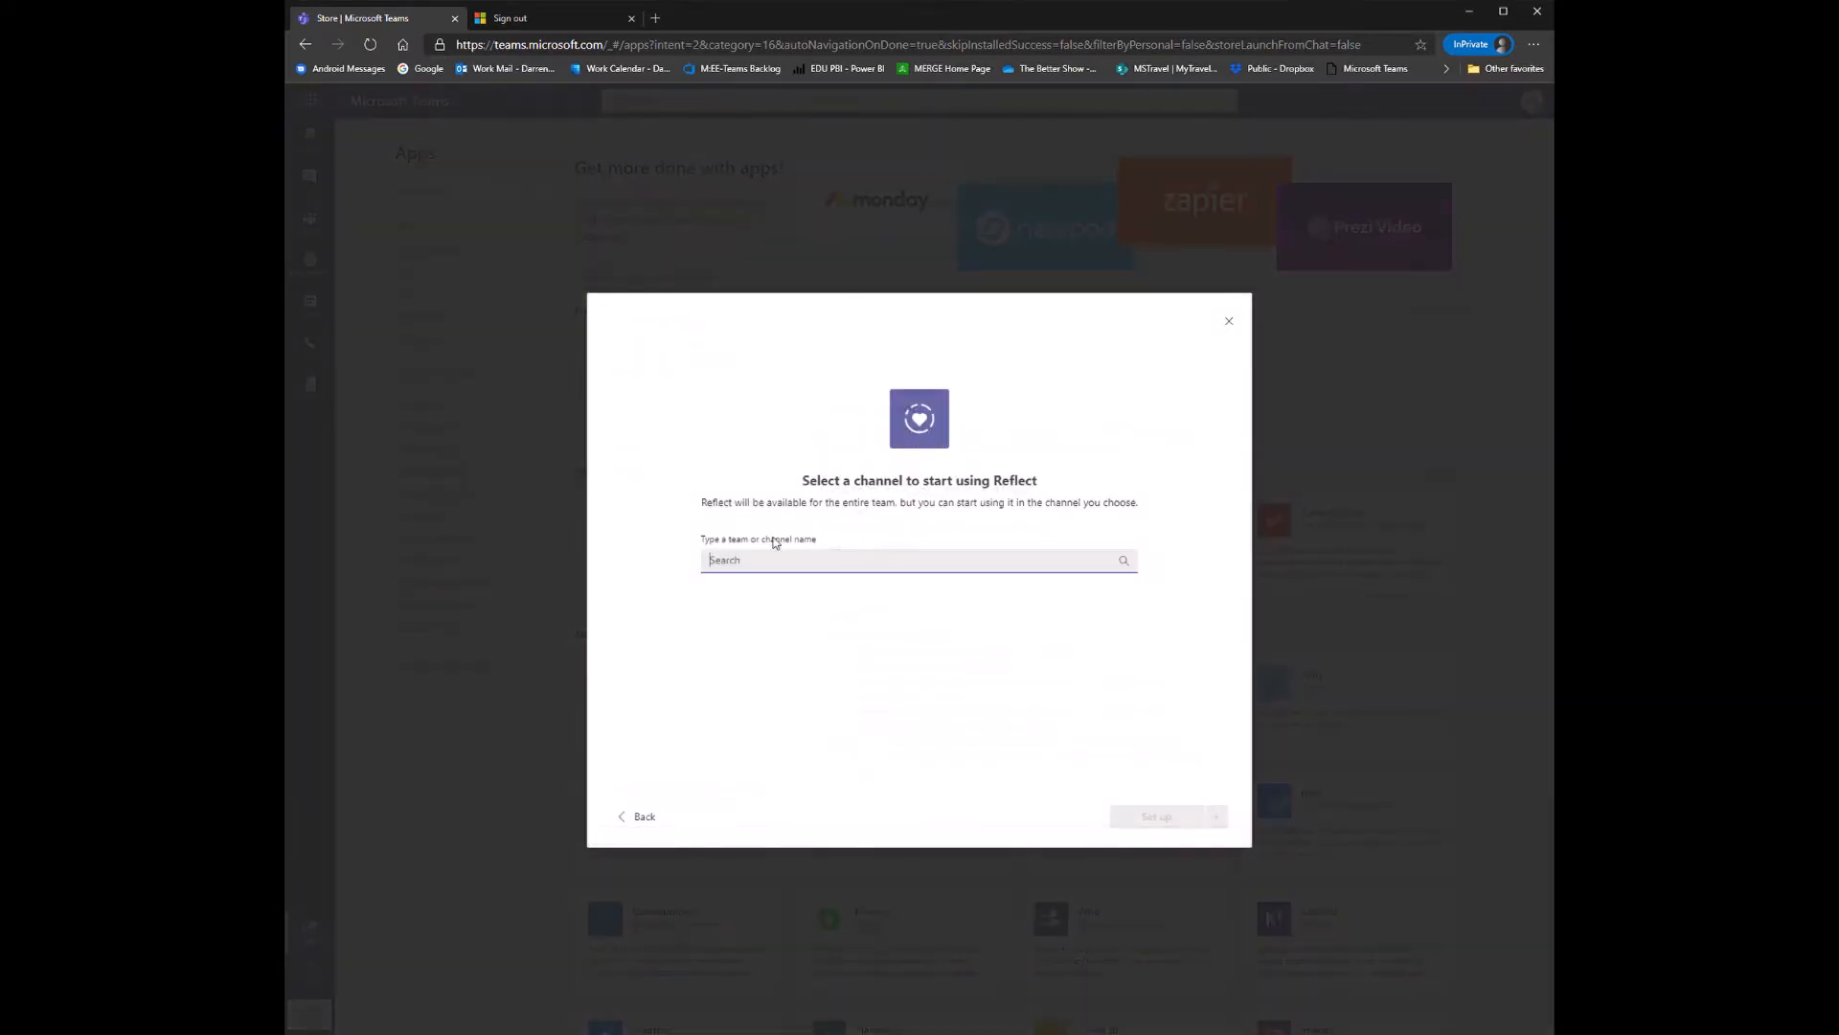
type("Phys")
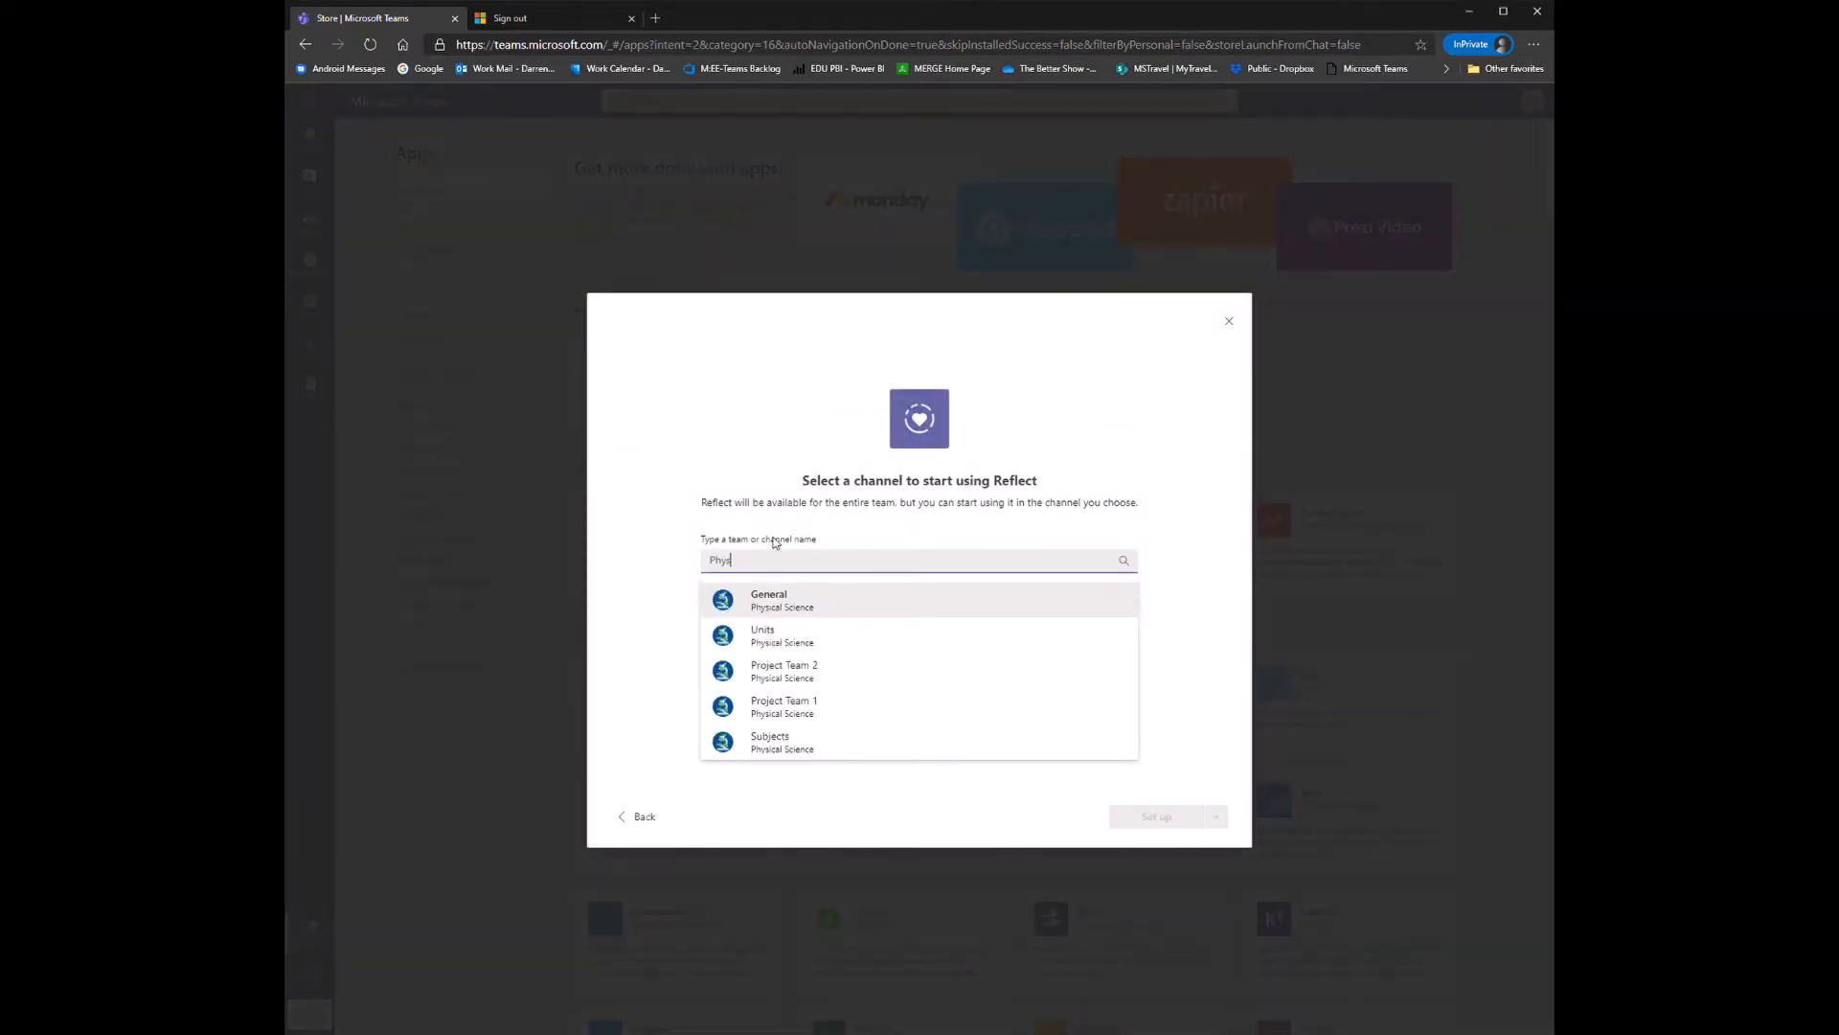
left_click(792, 614)
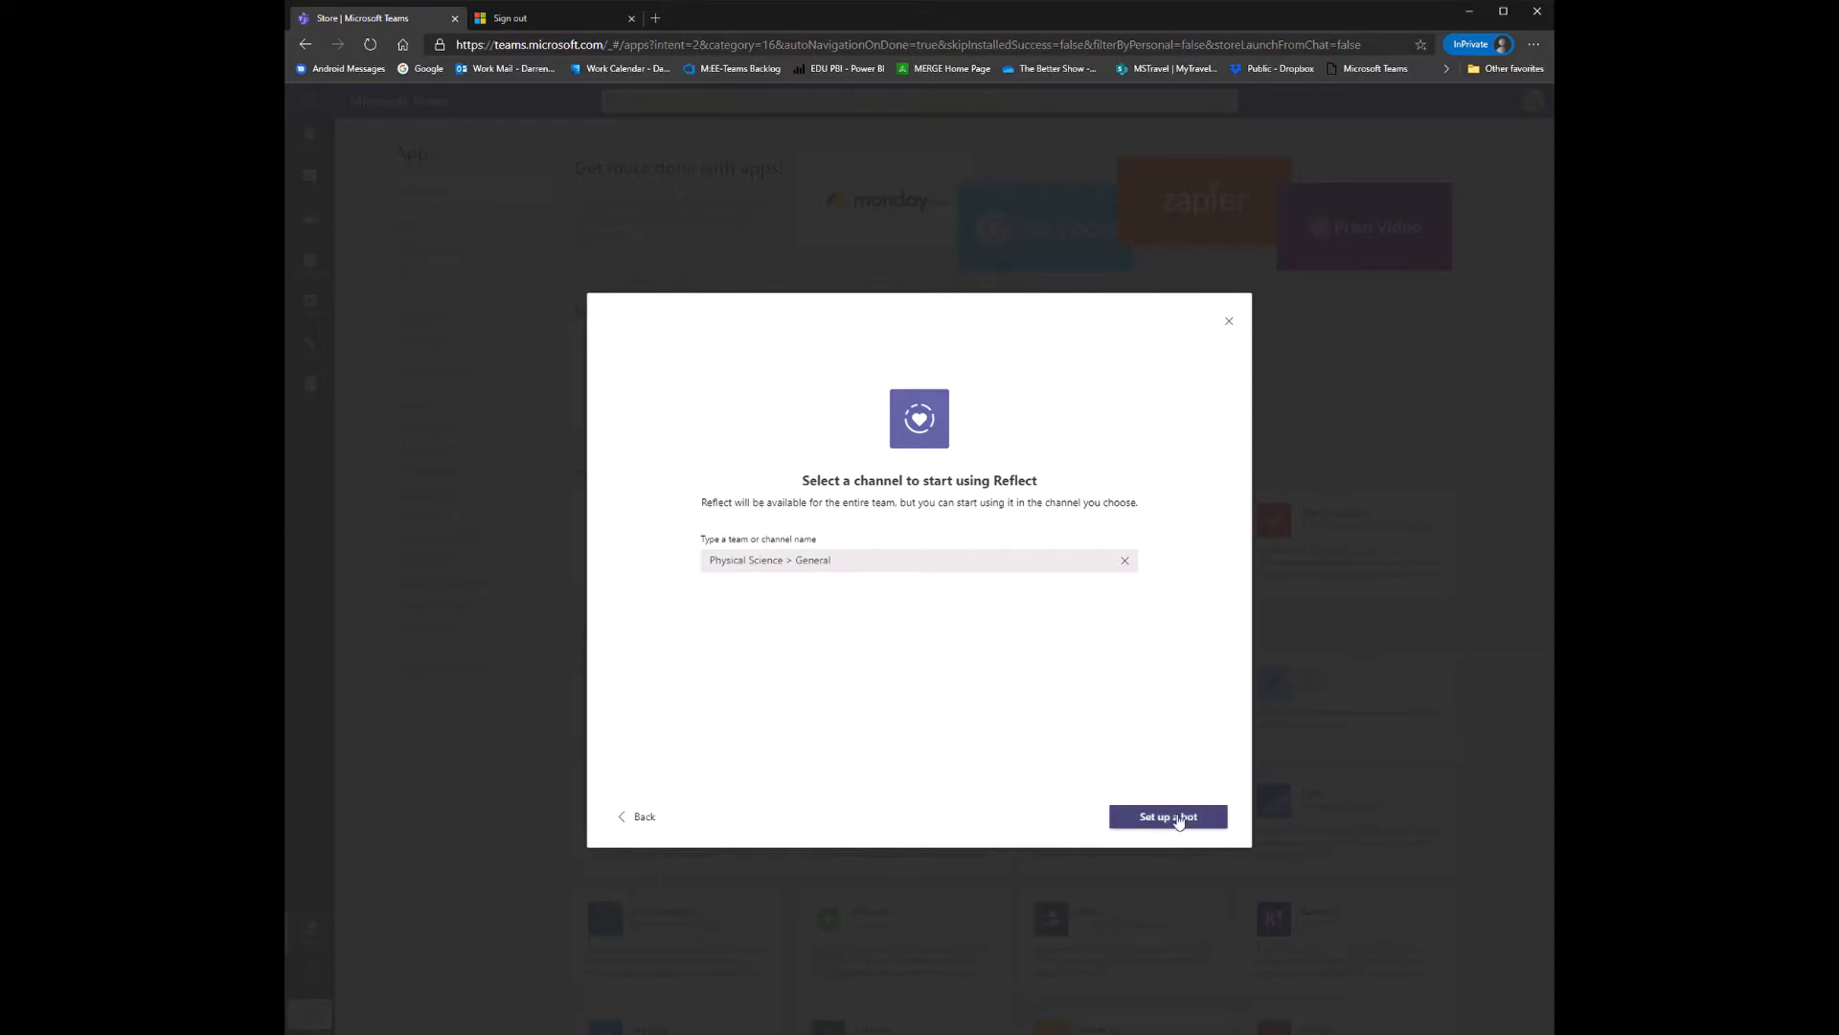
left_click(1184, 821)
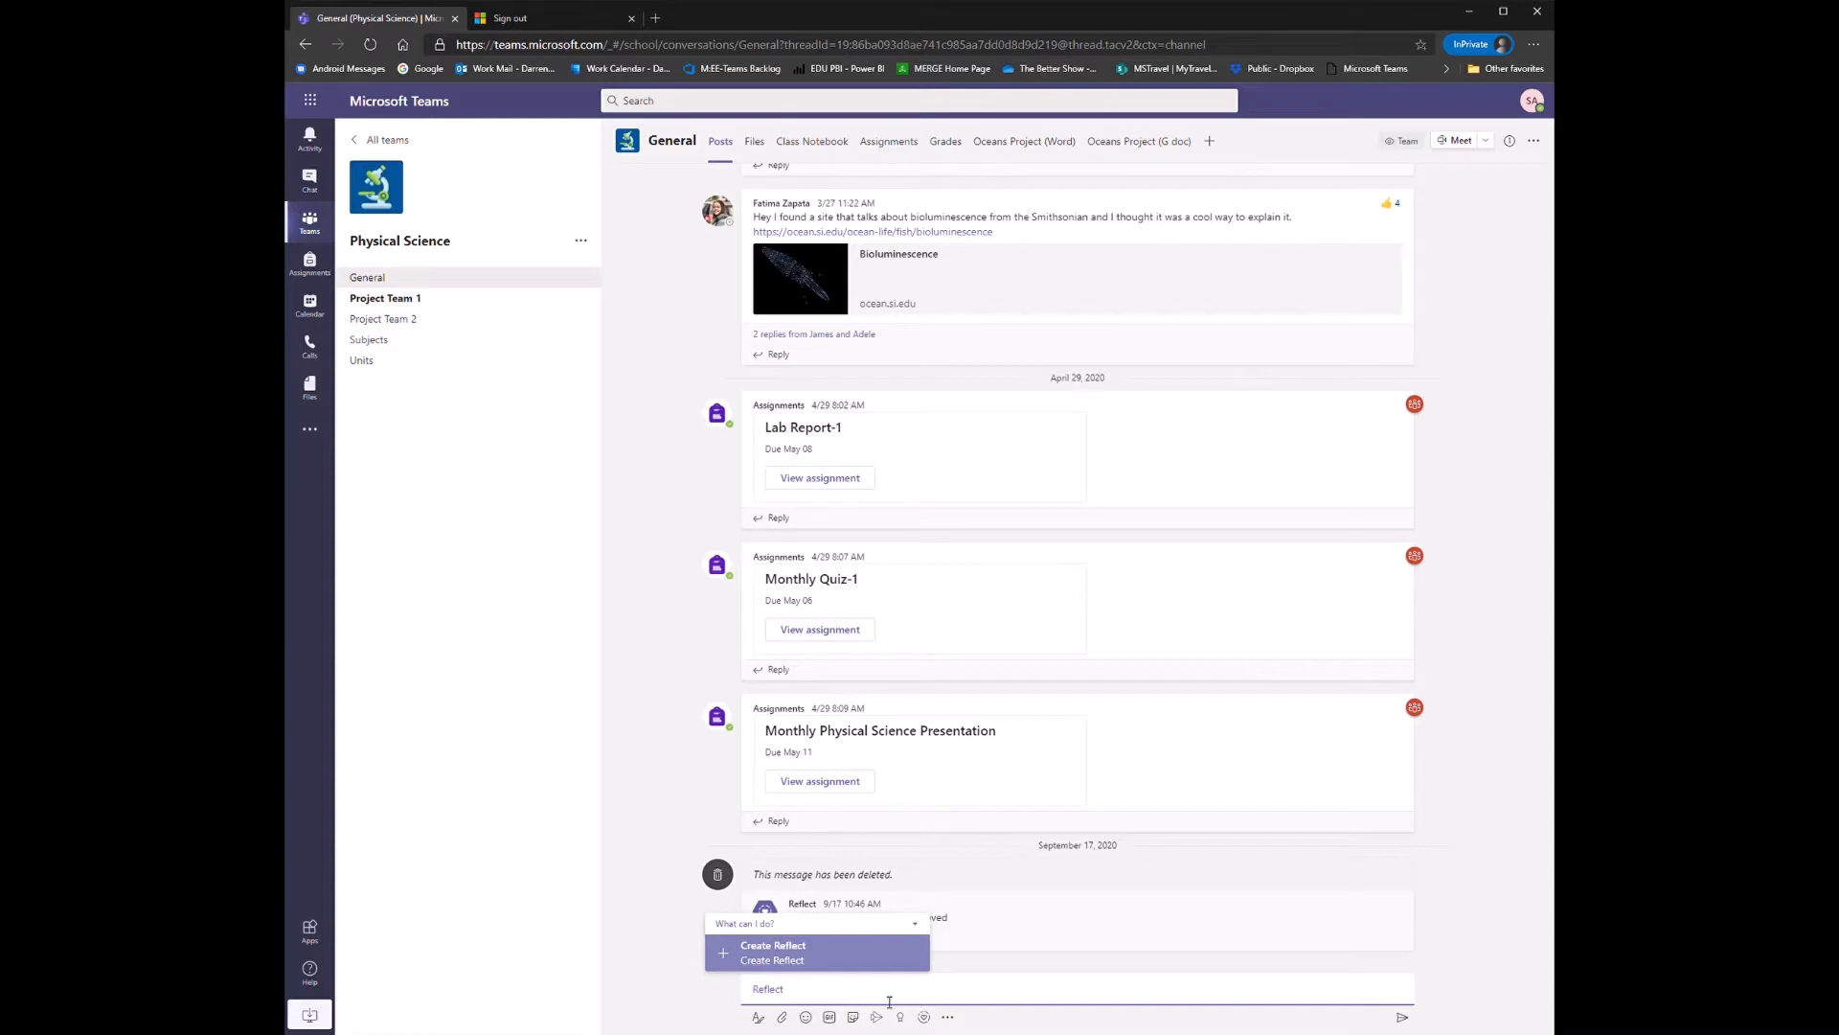
key("ctrl+a")
key("BackSpace")
type("@")
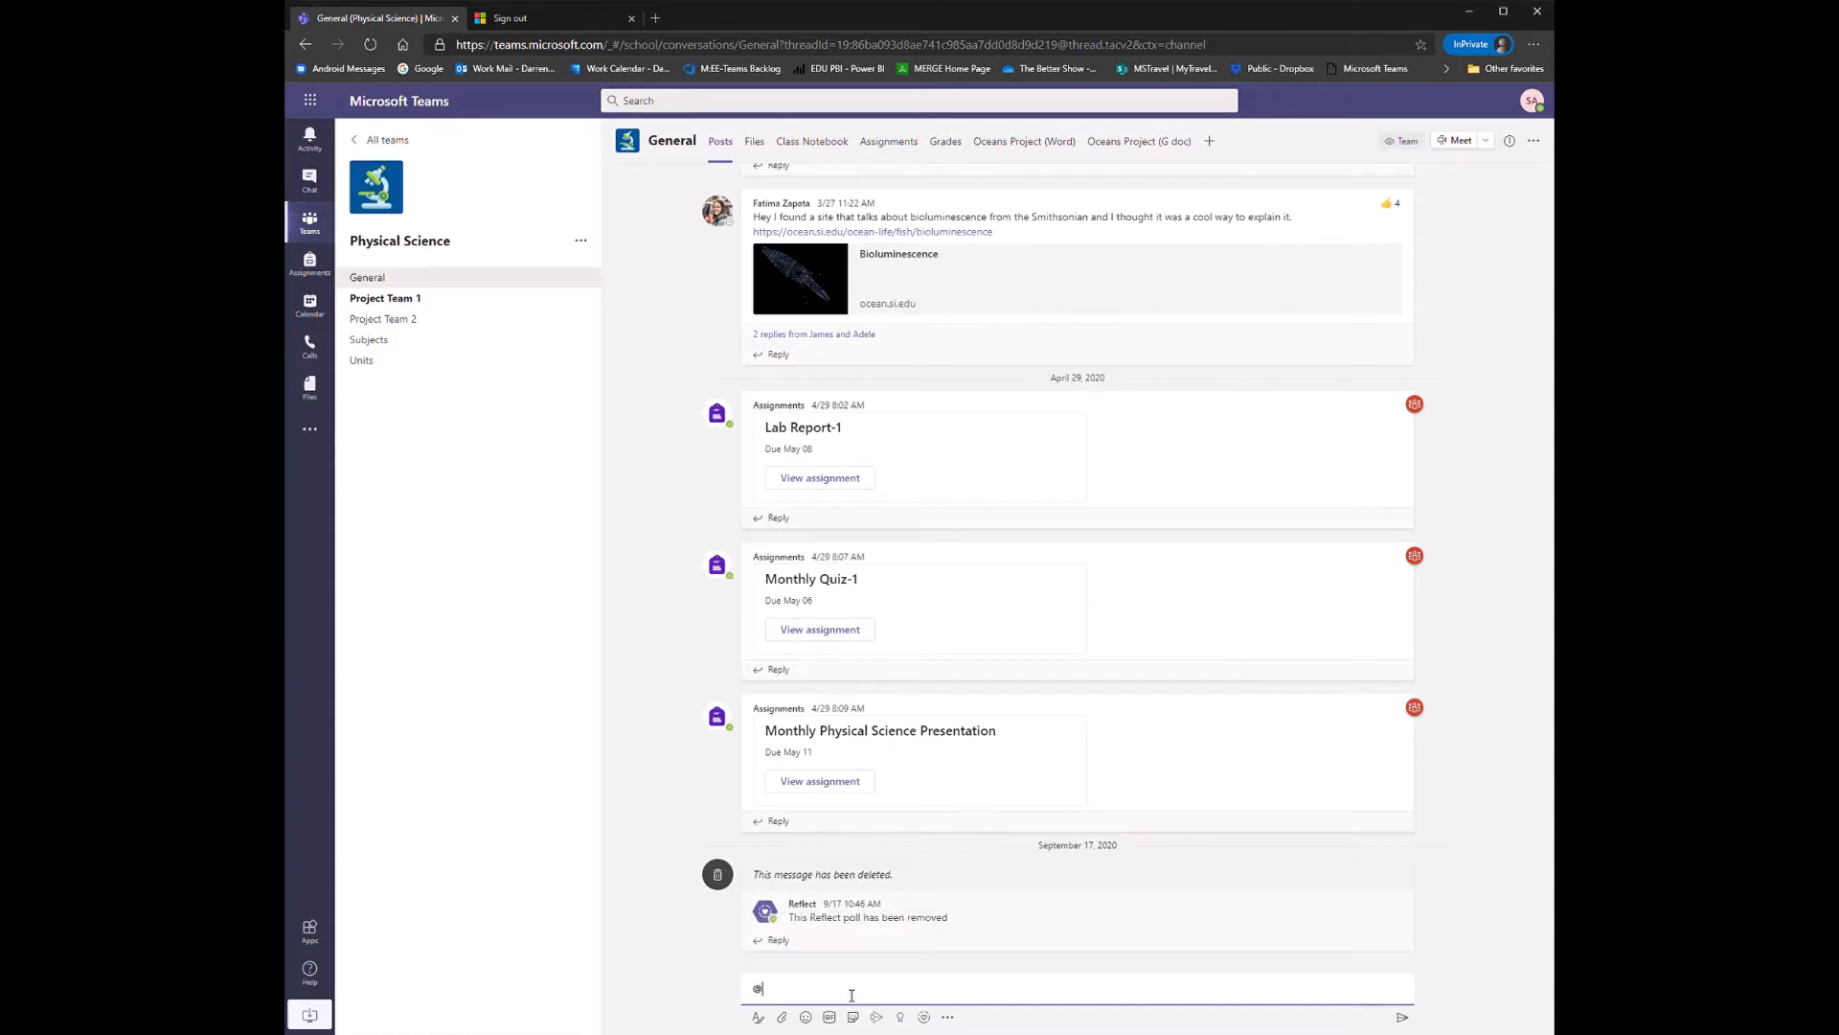
type("reflec")
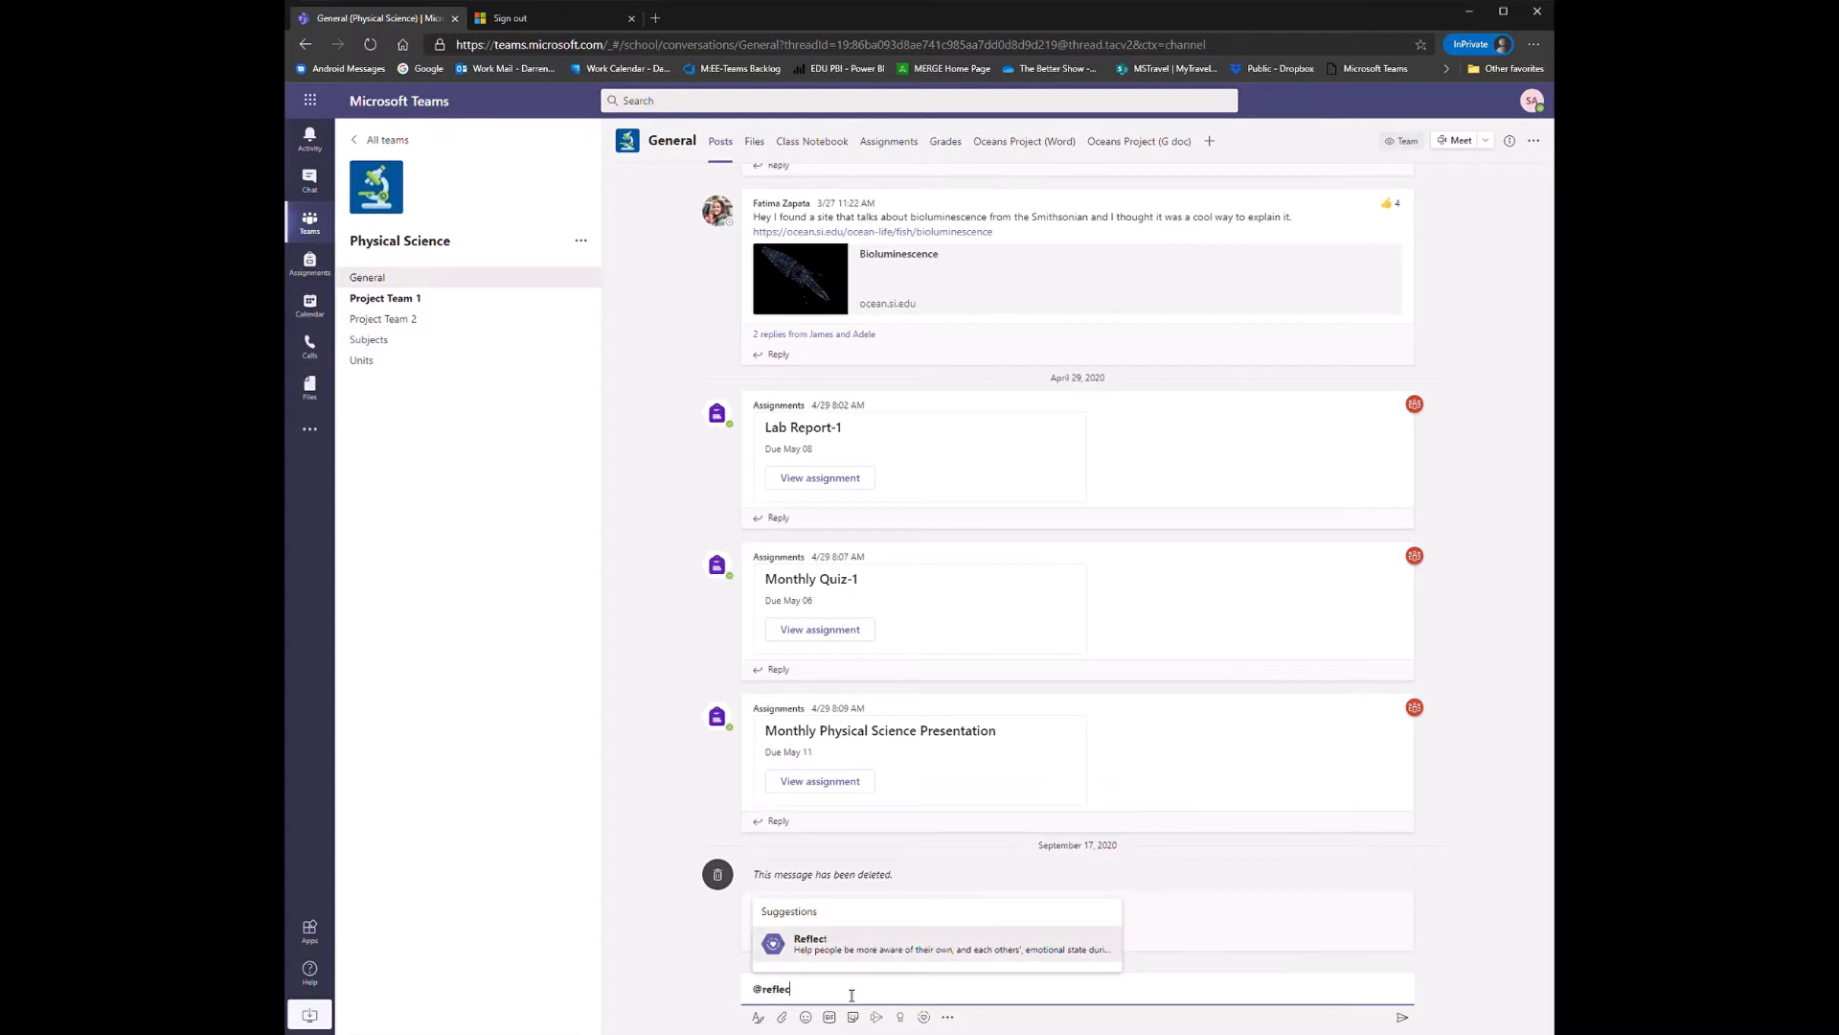
left_click(828, 945)
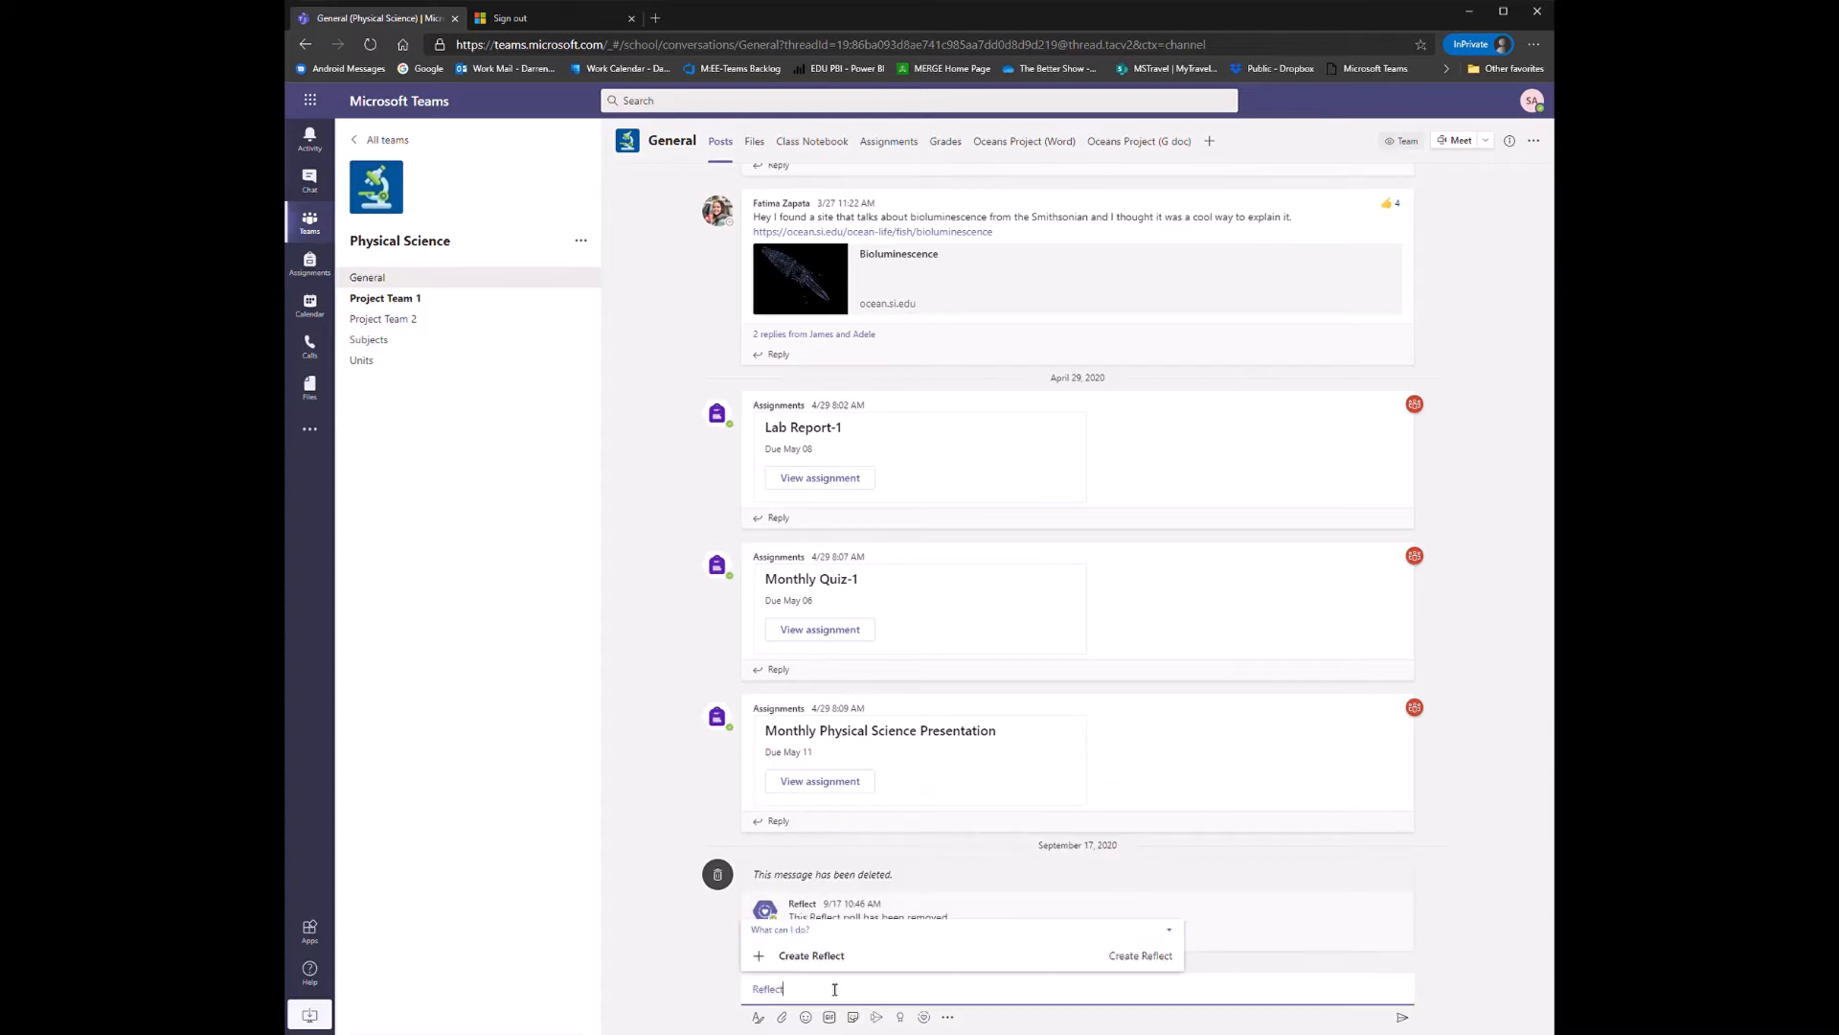
left_click(926, 1017)
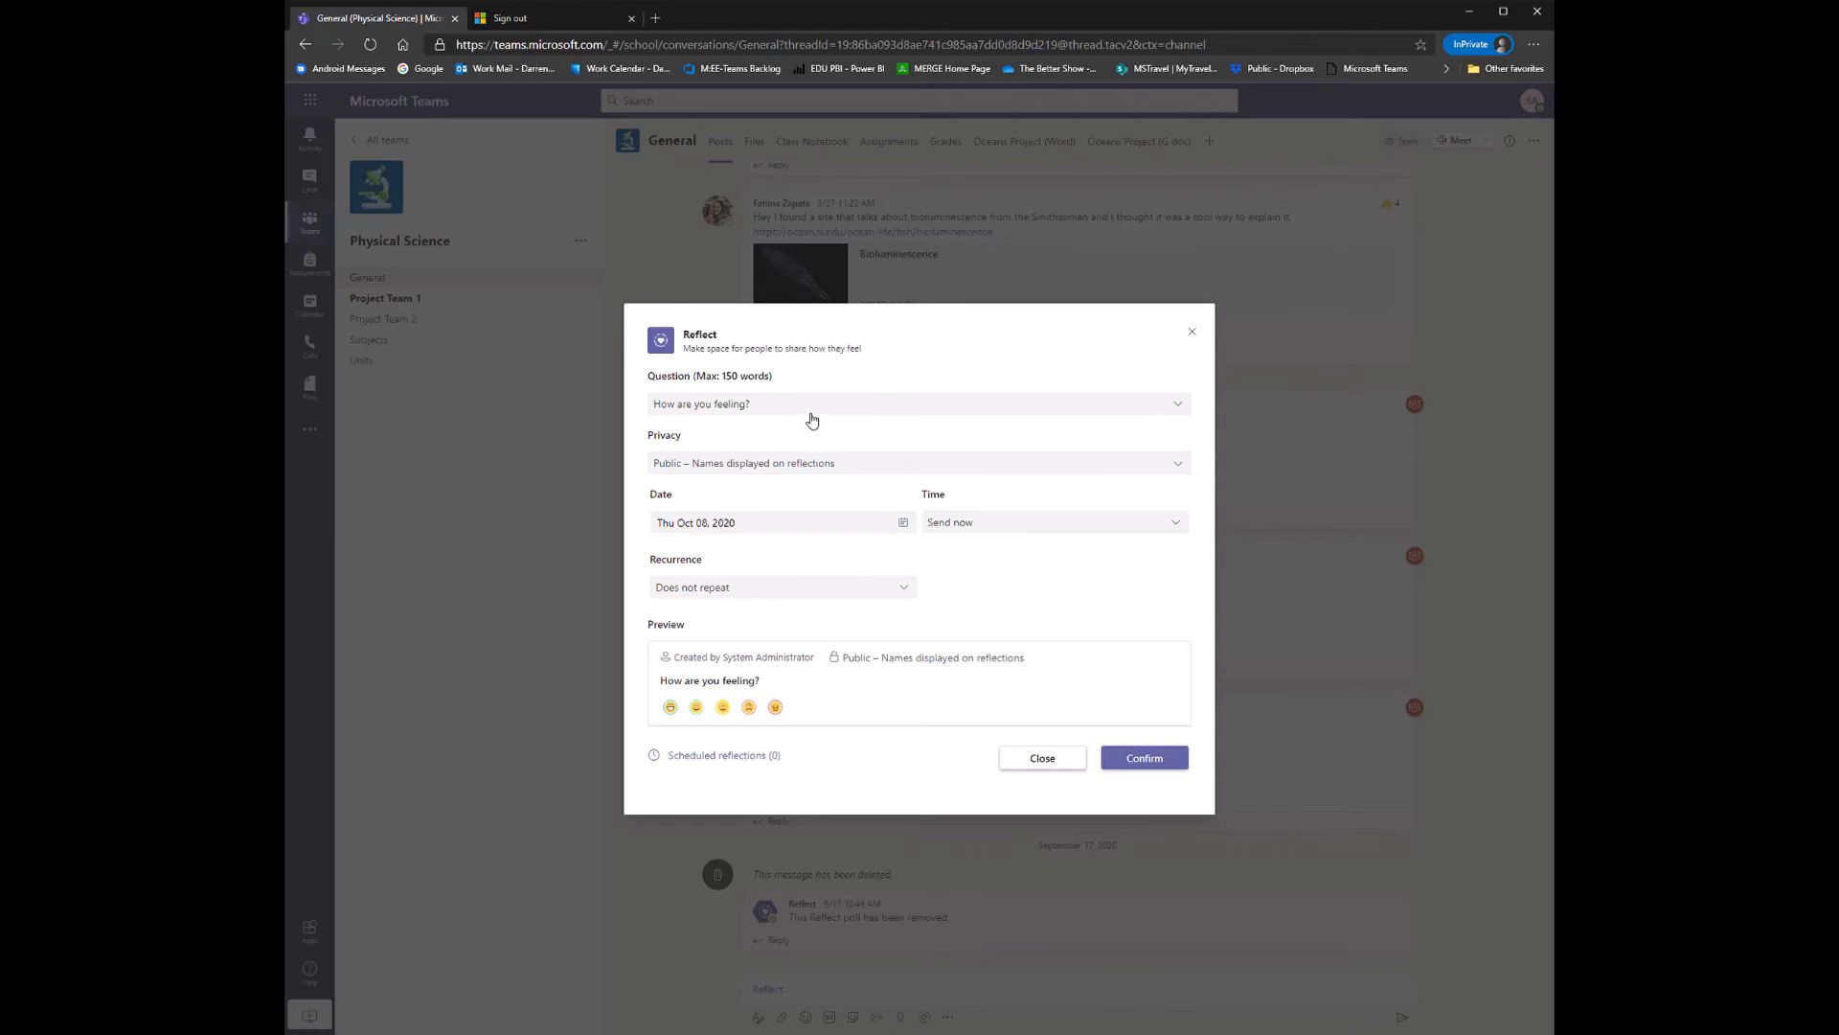
Step: Post the reflection question "How do you feel about today's project?" to the channel and answer it with the first emoji
left_click(1181, 407)
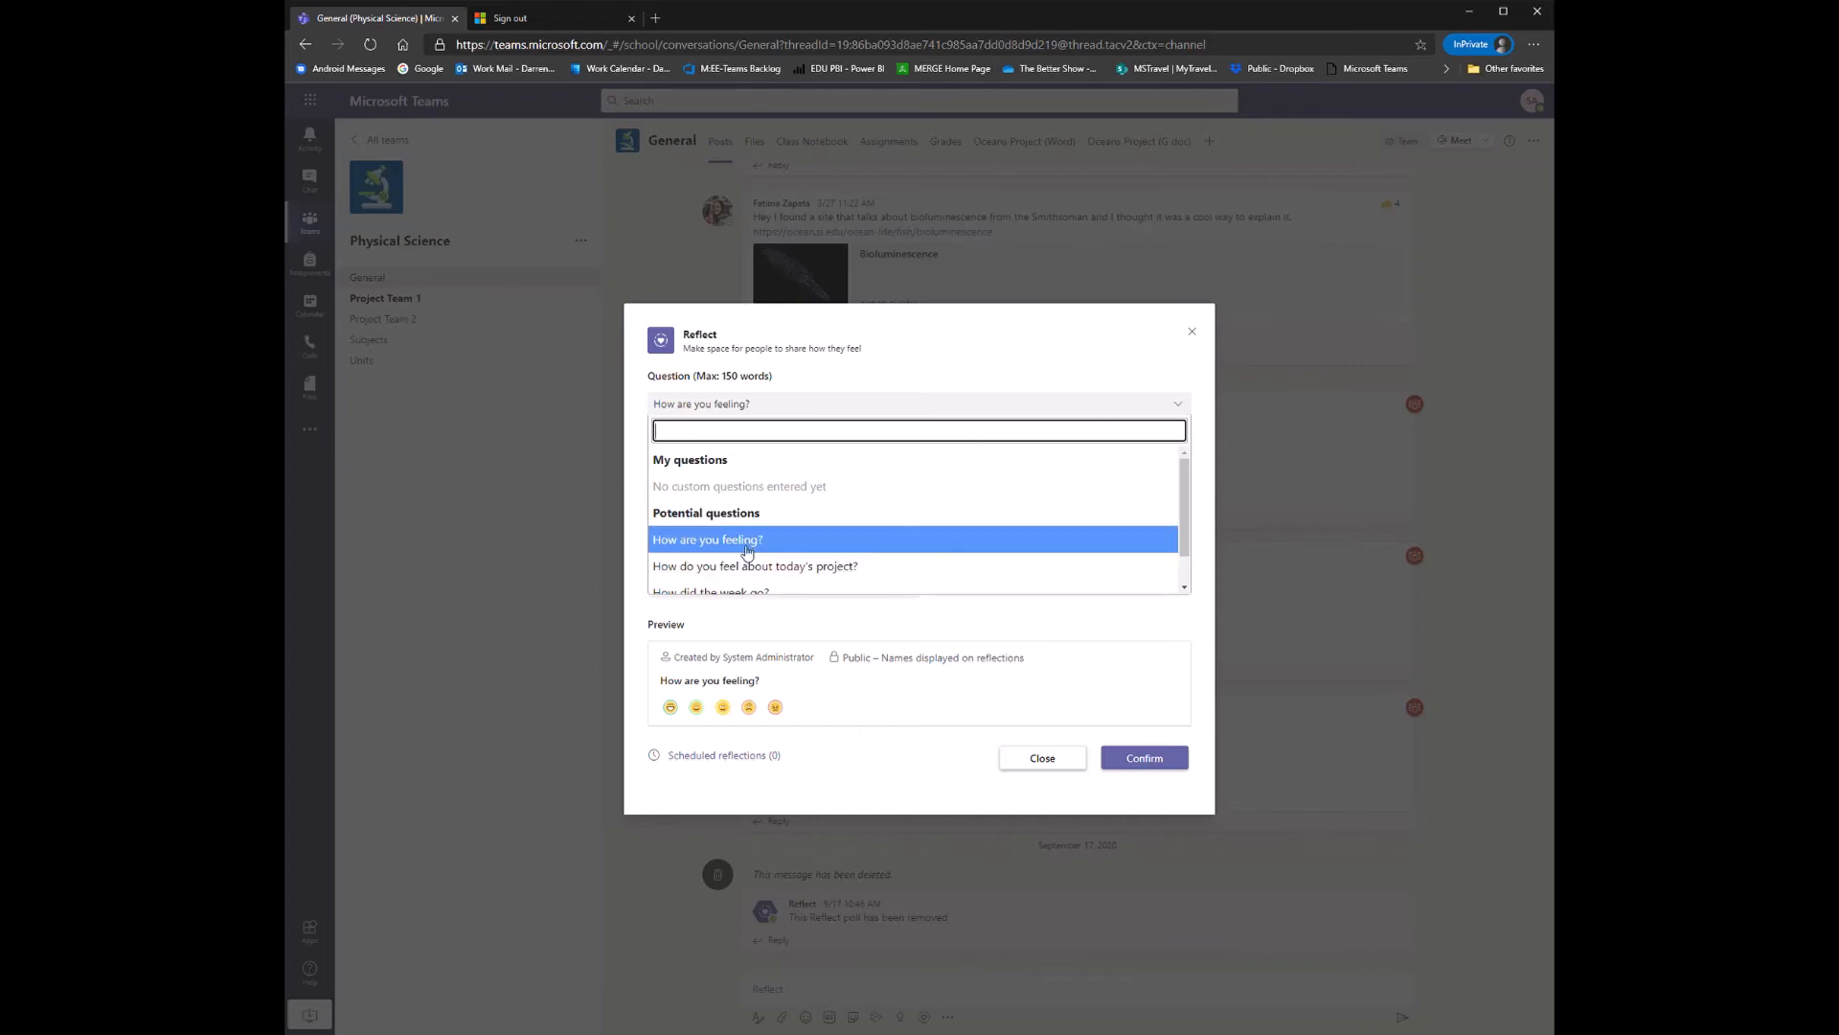
left_click(808, 569)
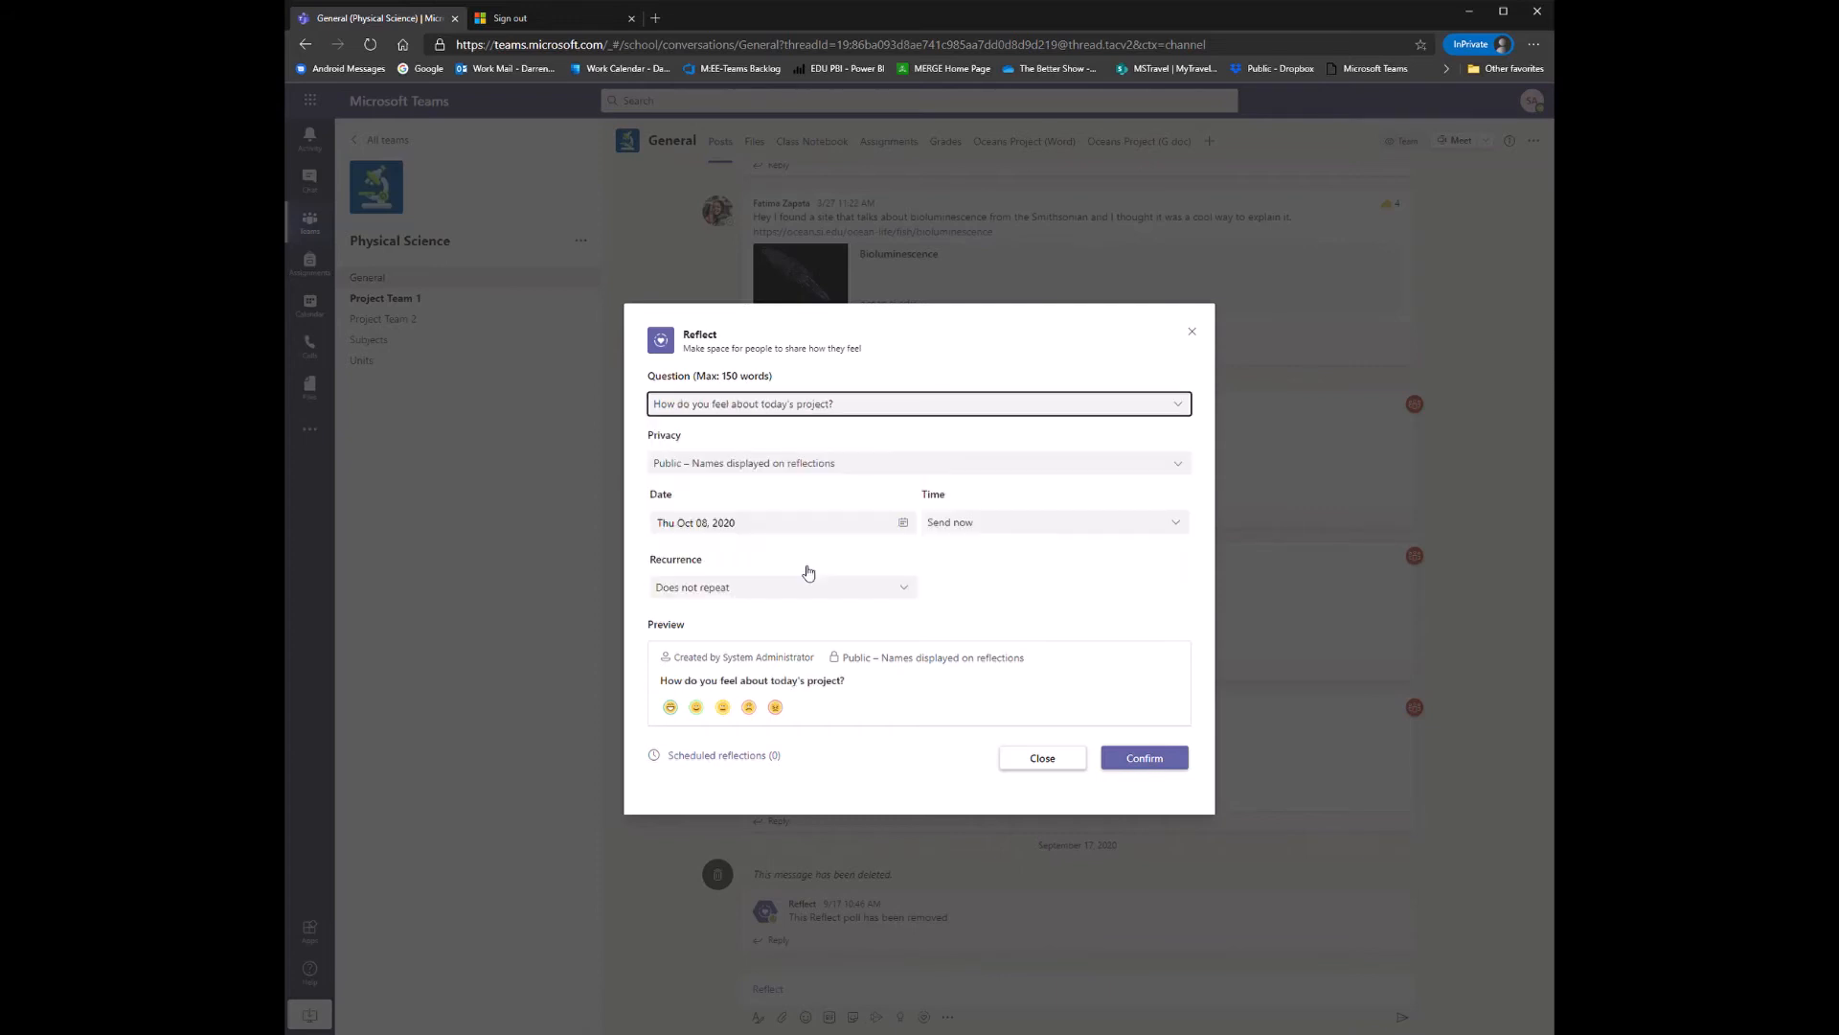
left_click(1149, 766)
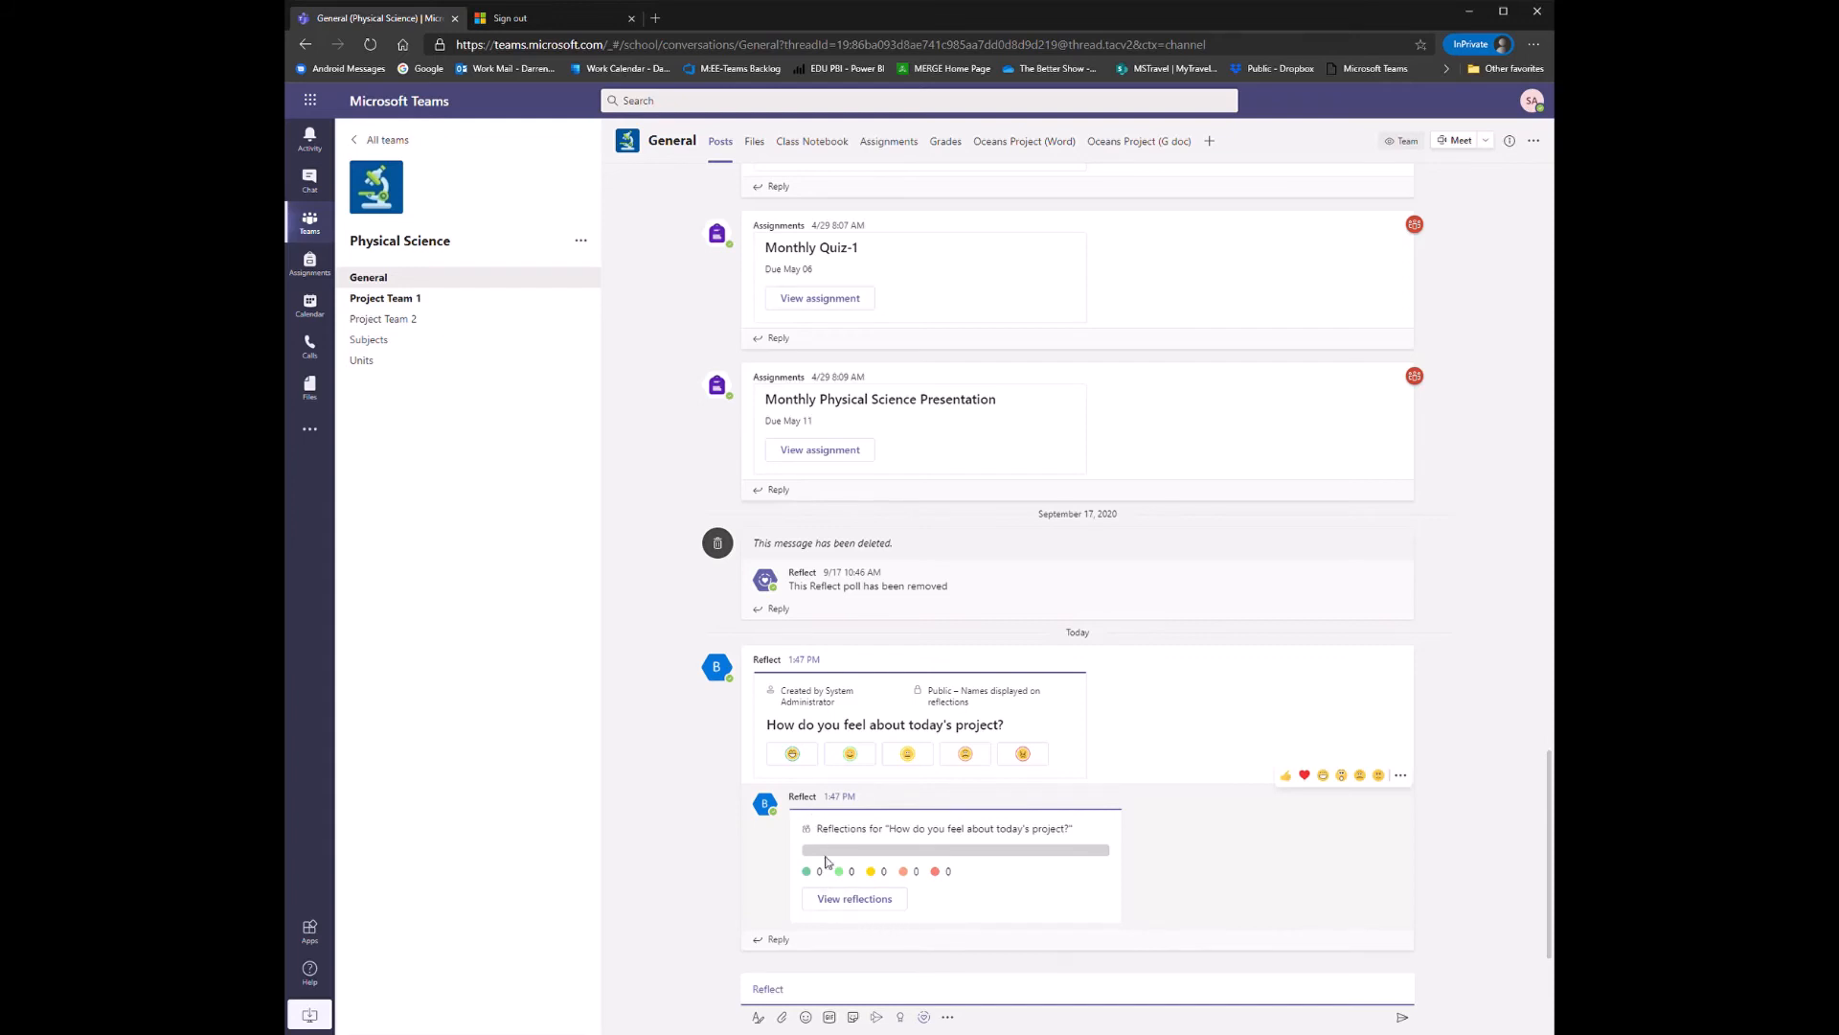
left_click(805, 758)
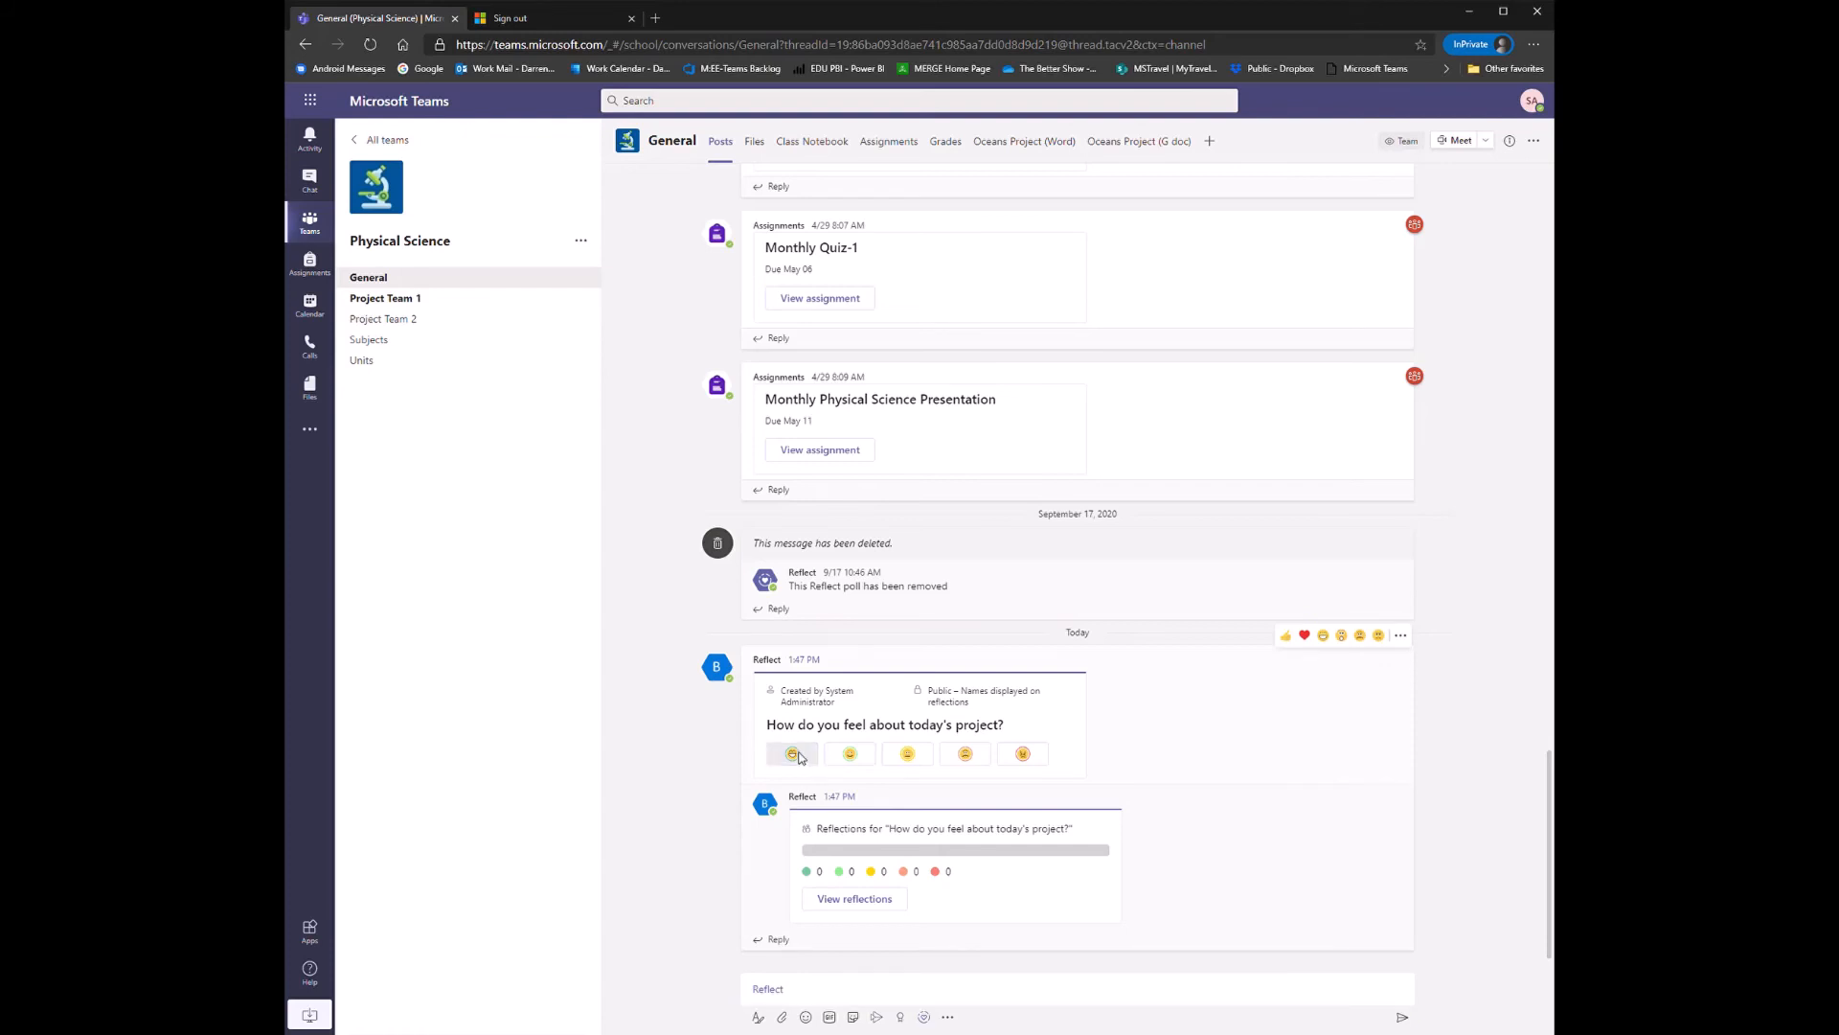